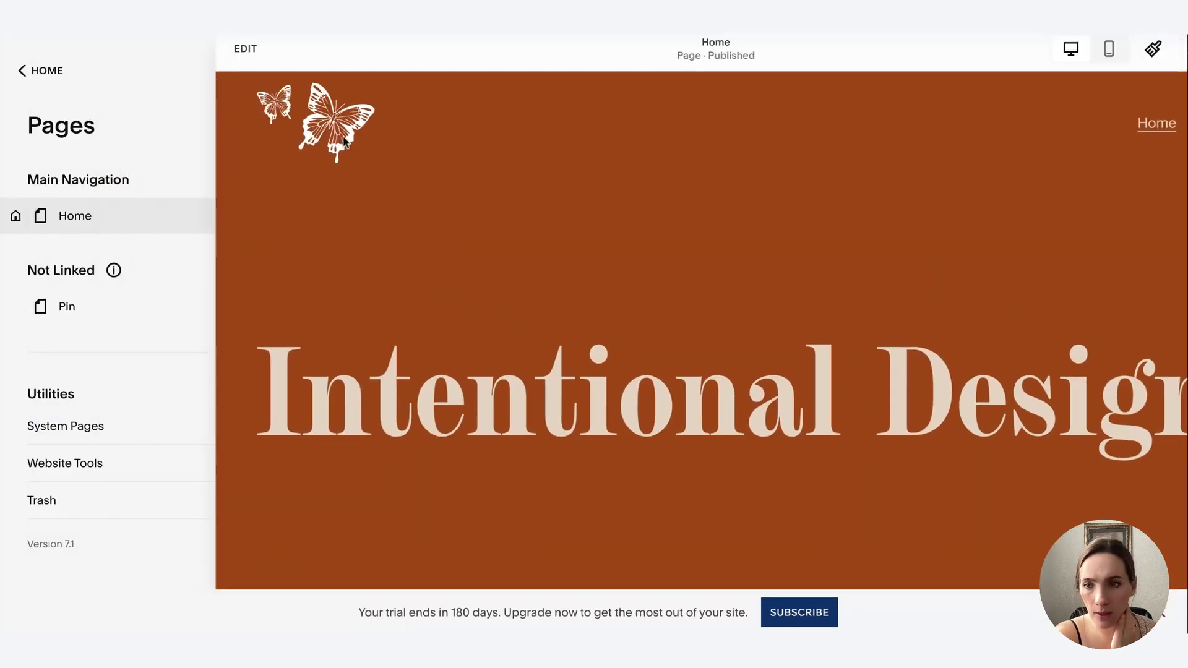
Step: Pin the Intentional Design heading to the screen centre and scroll to check it
left_click(307, 72)
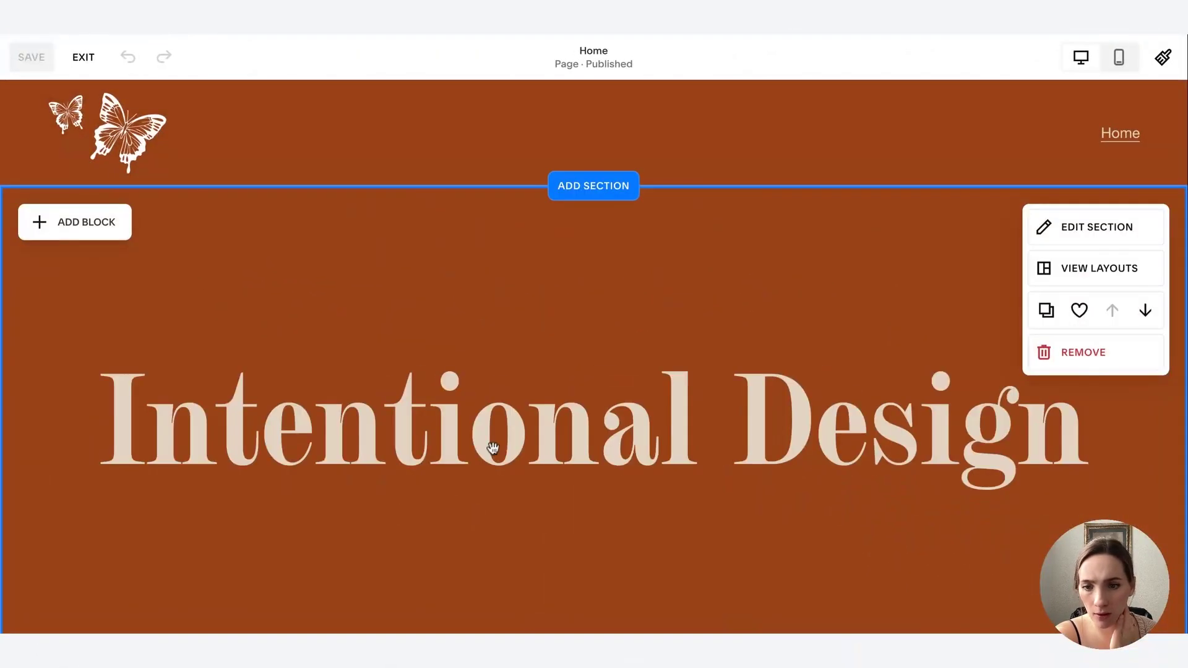
left_click(470, 420)
left_click(232, 235)
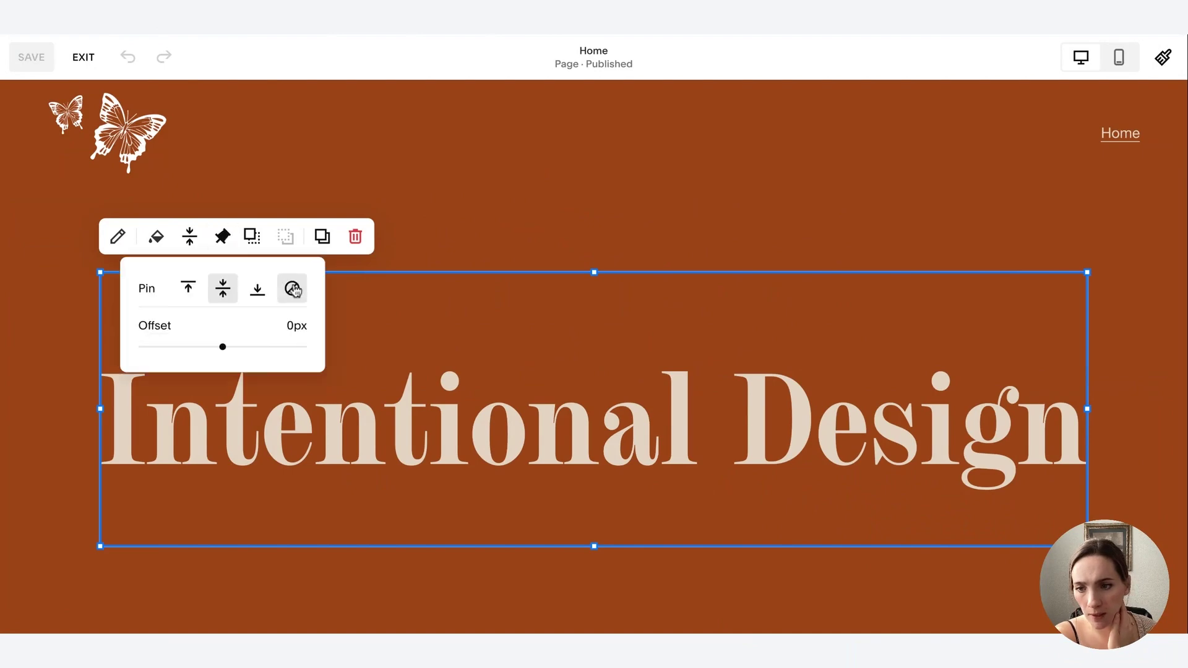
left_click(291, 285)
left_click(593, 131)
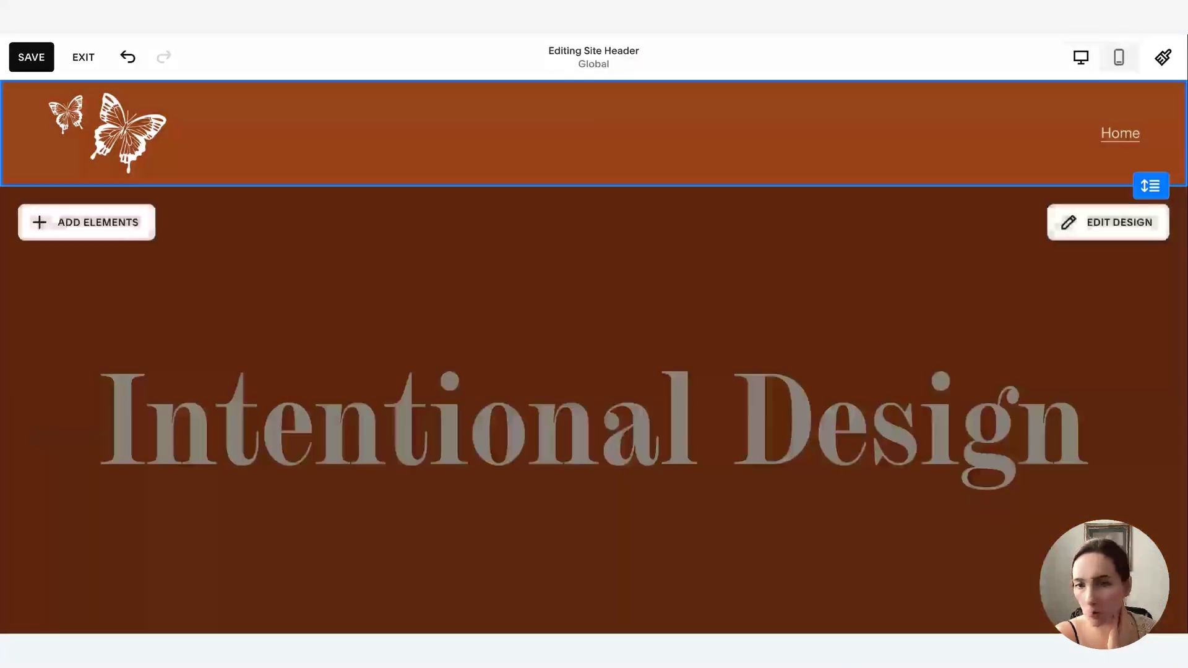
left_click(662, 534)
scroll(542, 436, "down", 5)
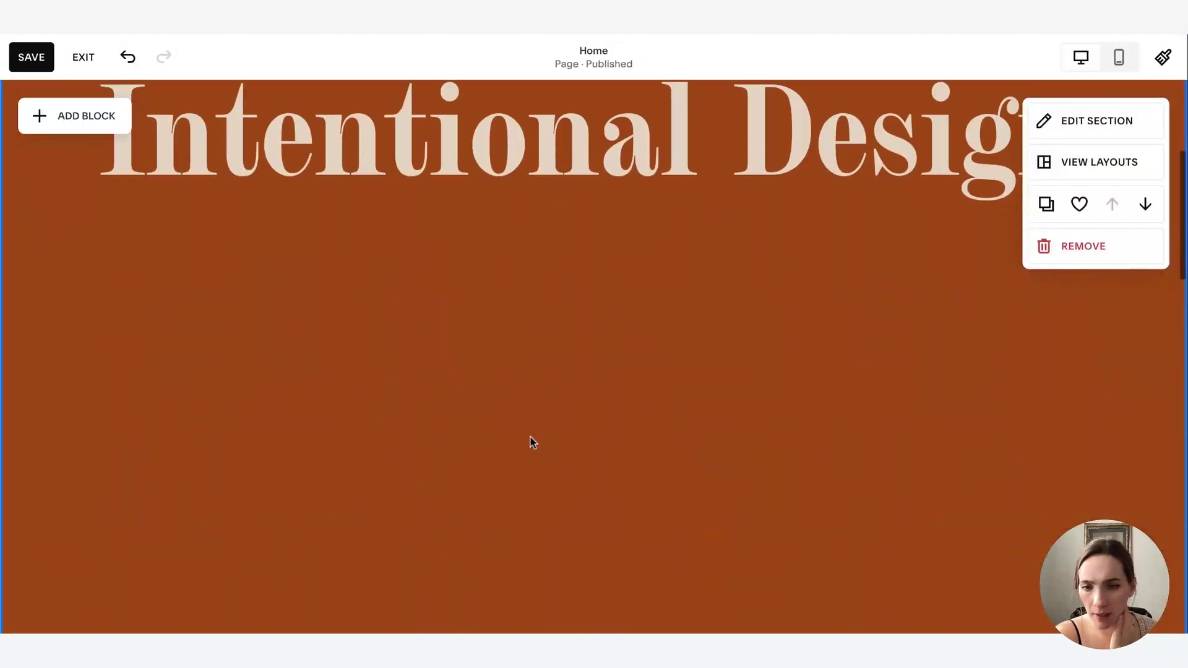
scroll(532, 436, "down", 2)
scroll(544, 365, "up", 2)
scroll(533, 271, "up", 1)
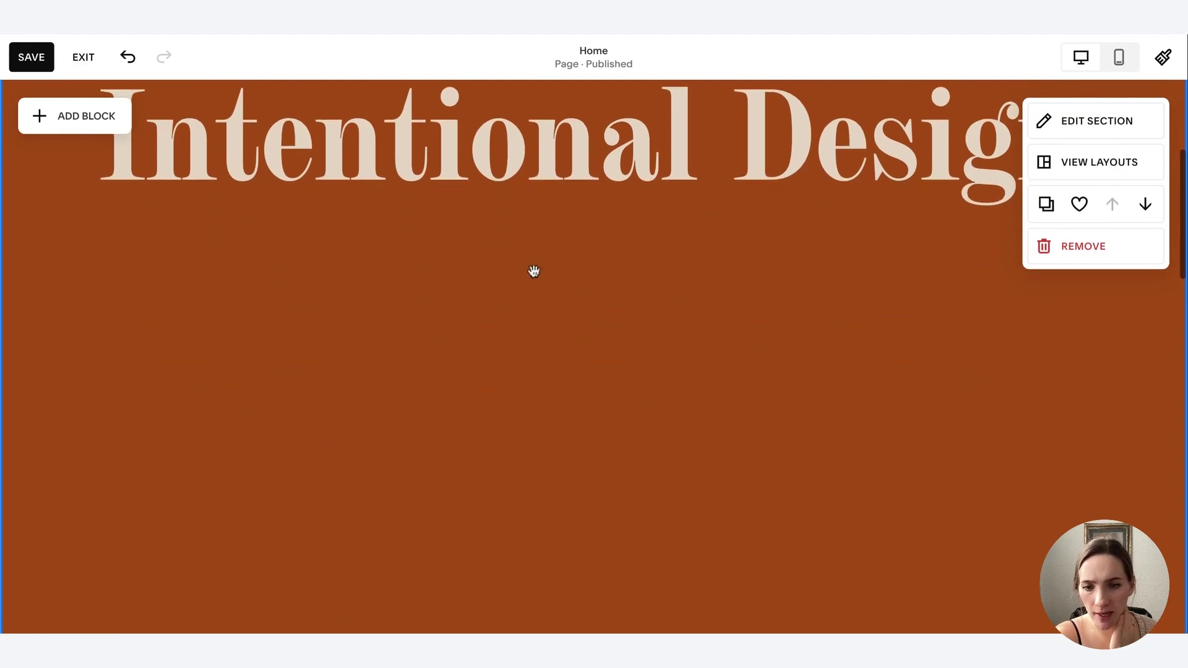
scroll(699, 517, "down", 5)
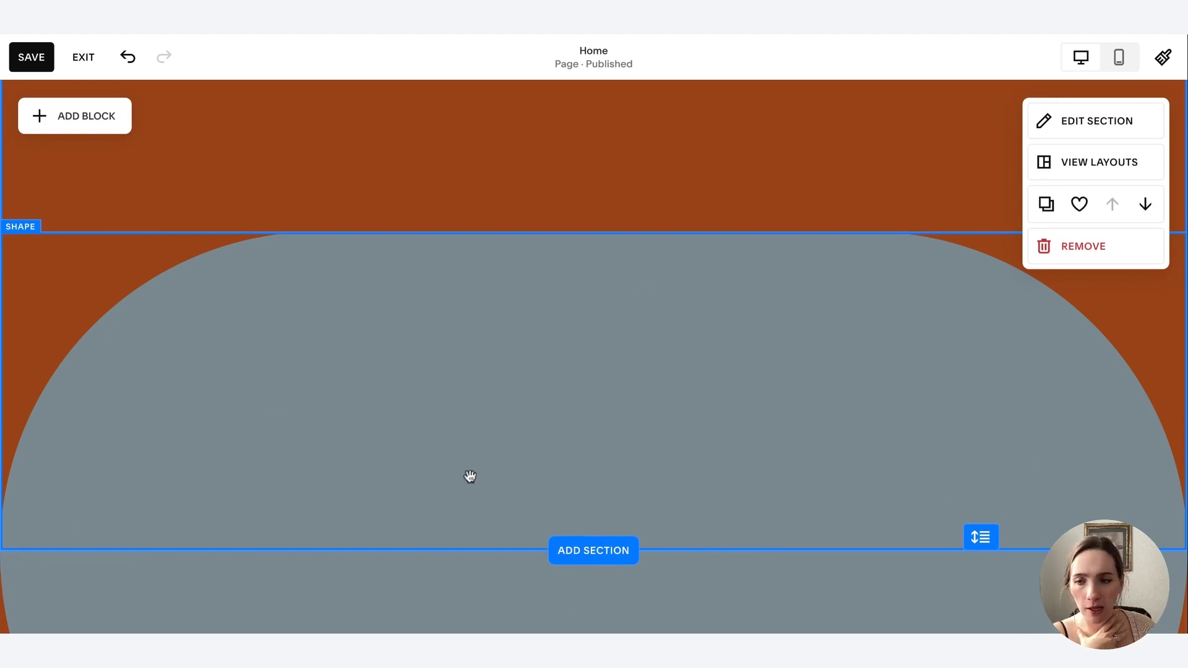
scroll(532, 396, "down", 5)
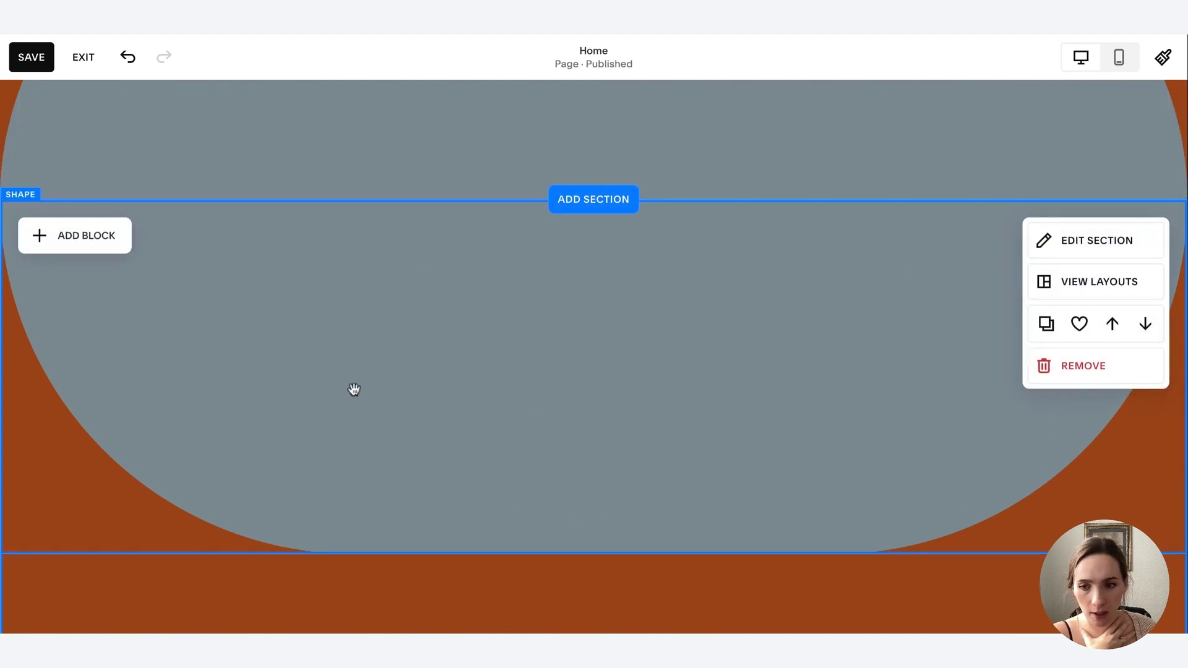
Step: Send the grey shape backward so the For Killer Brands heading shows in front
left_click(354, 389)
scroll(565, 480, "down", 2)
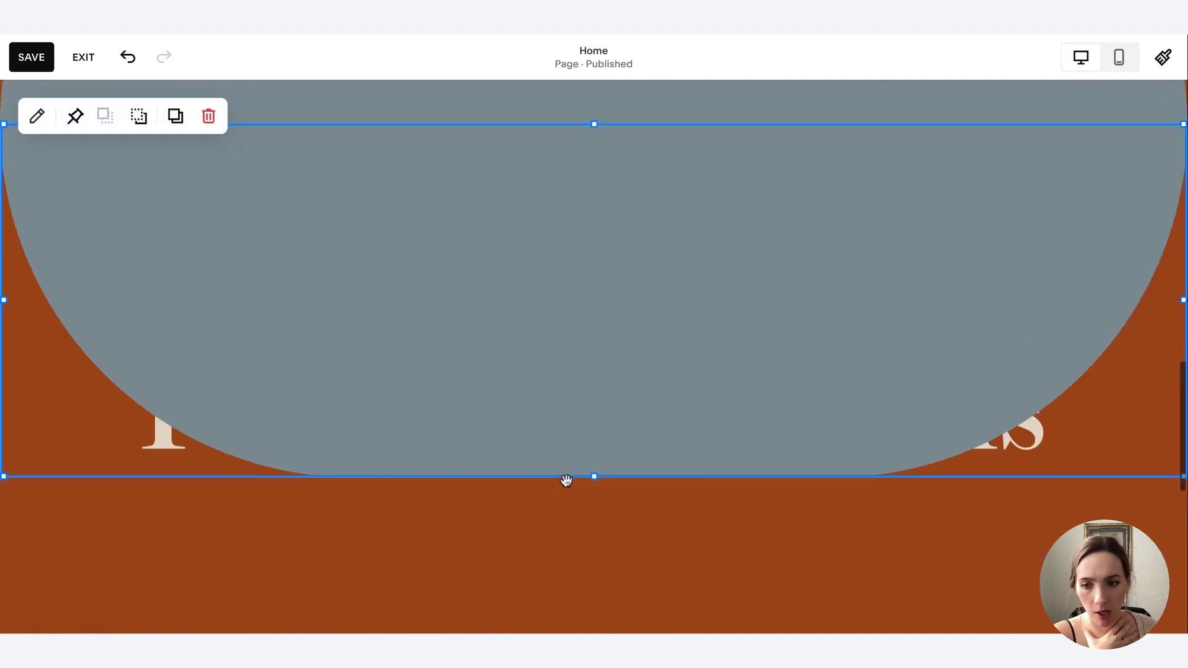
left_click(513, 384)
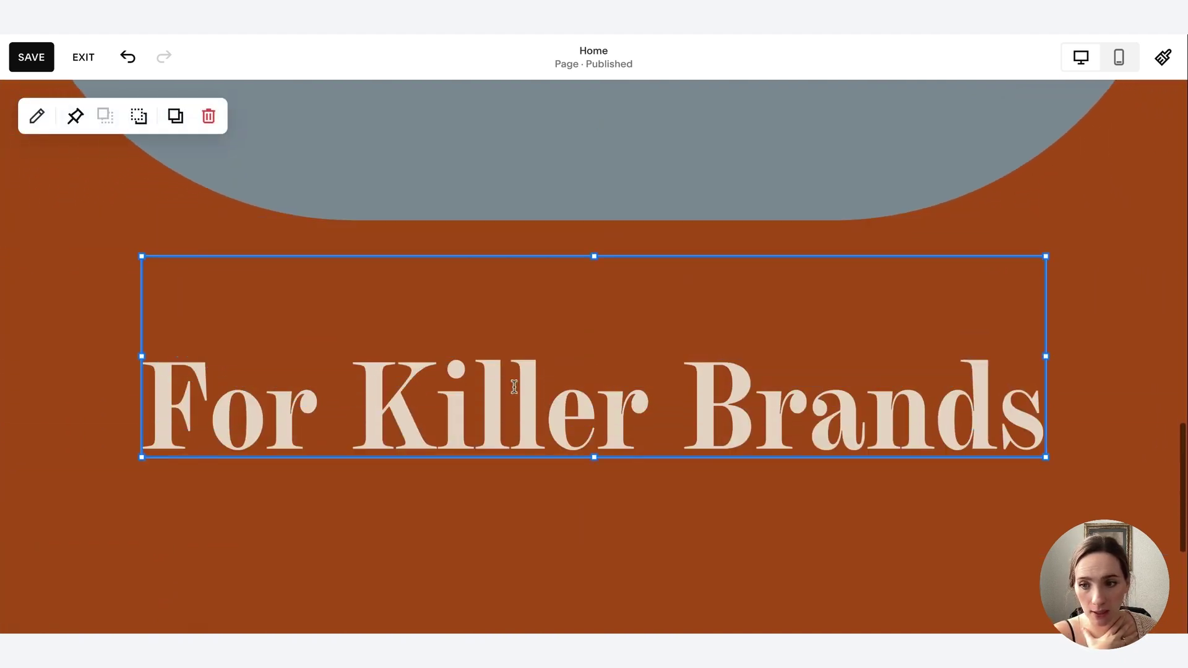
left_click(264, 224)
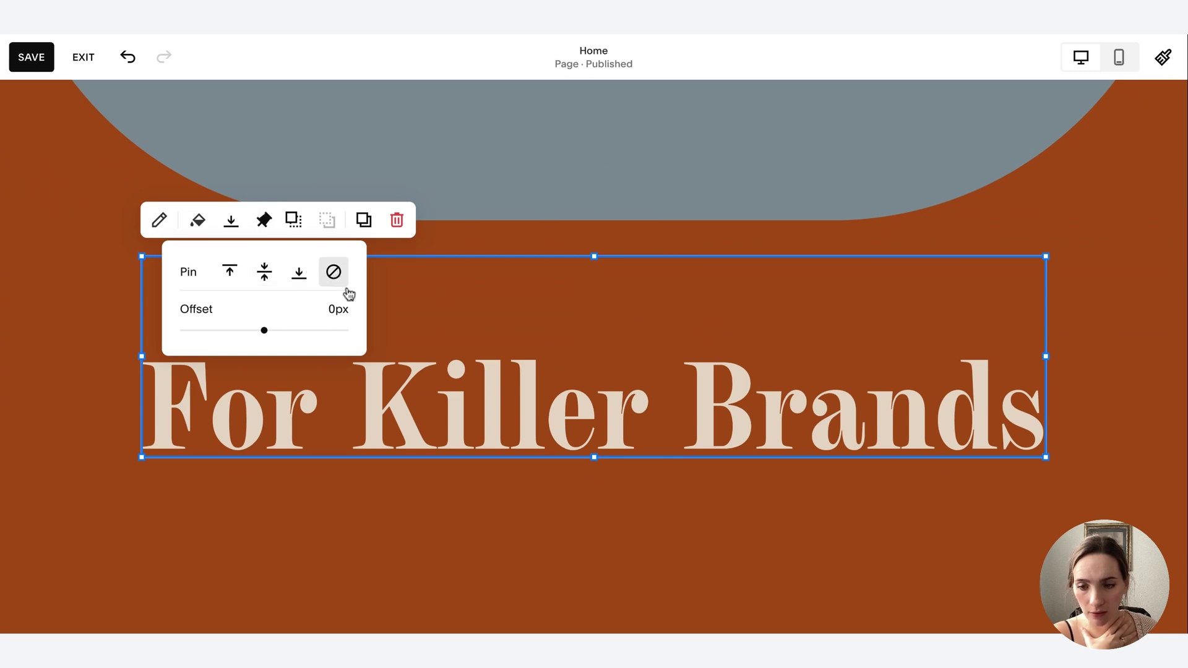
left_click(333, 271)
left_click(441, 419)
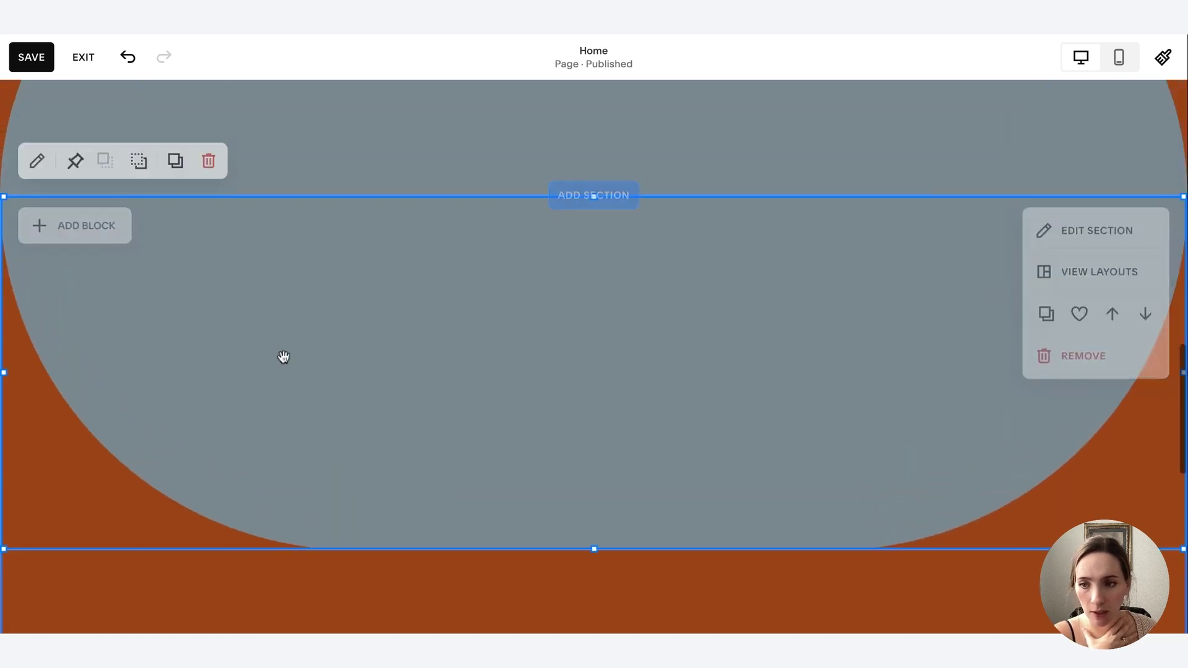
left_click(133, 164)
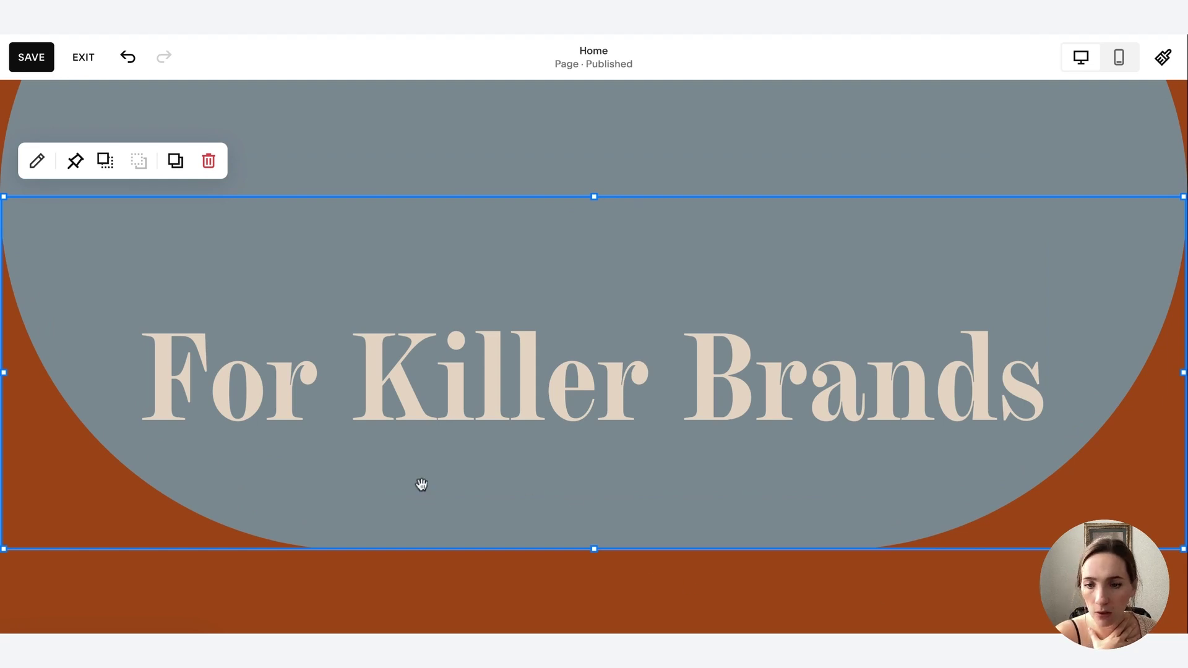
scroll(554, 391, "down", 10)
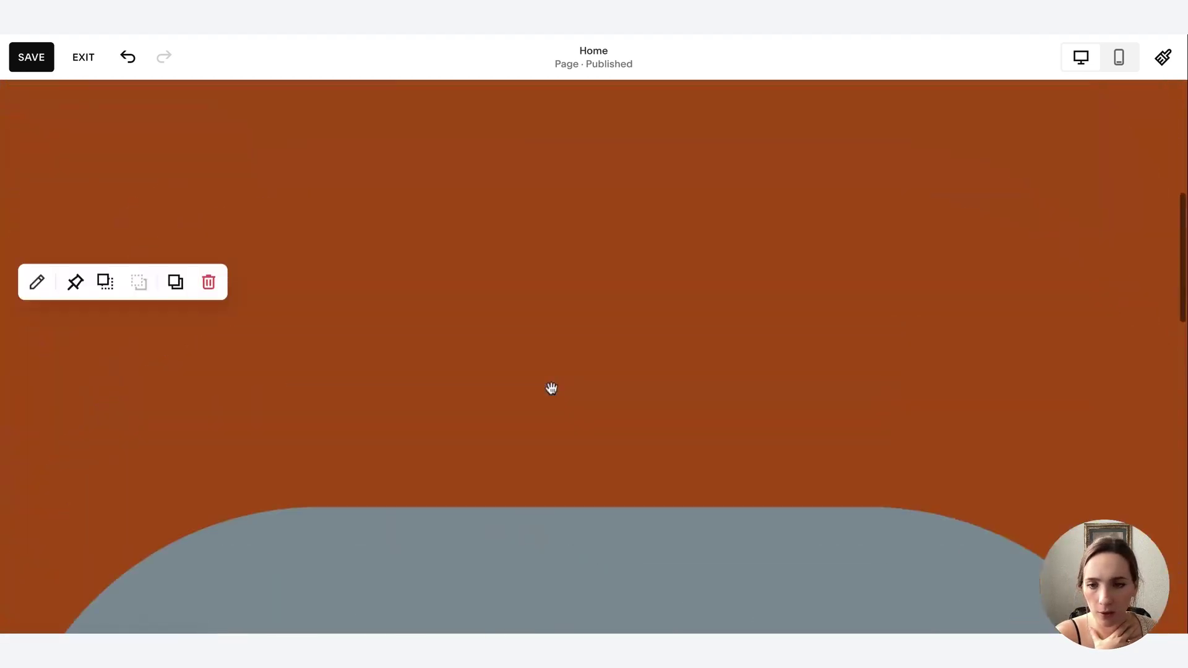
mouse_move(73, 300)
scroll(616, 330, "down", 3)
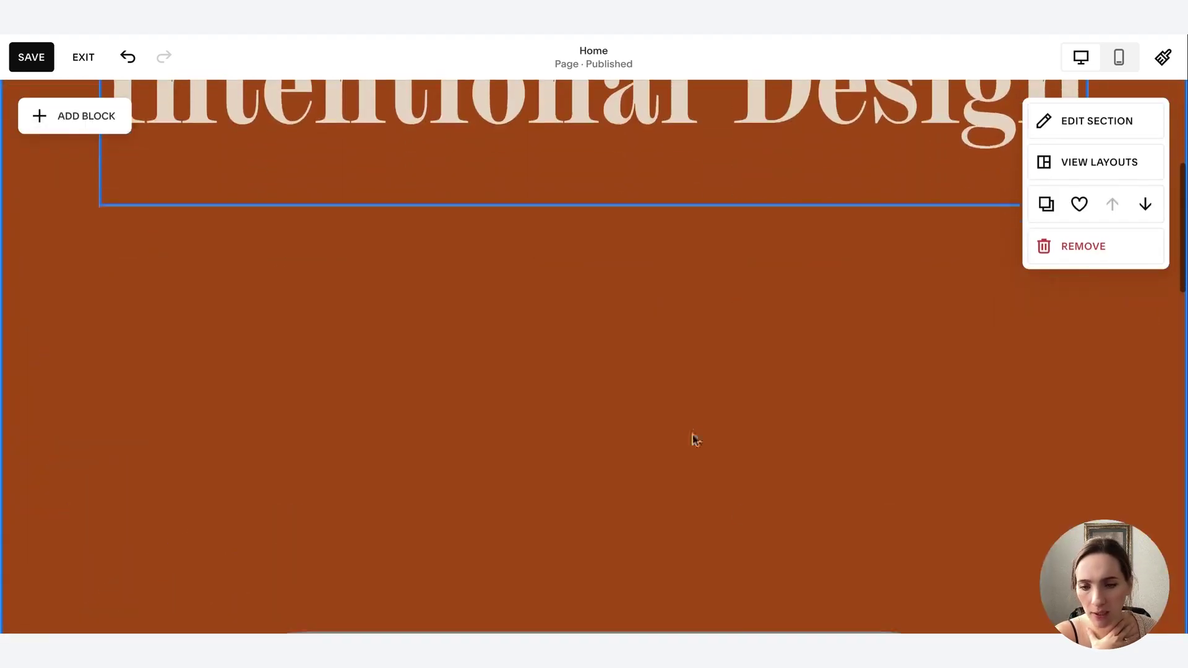
scroll(477, 344, "down", 3)
scroll(471, 272, "up", 2)
scroll(474, 283, "up", 2)
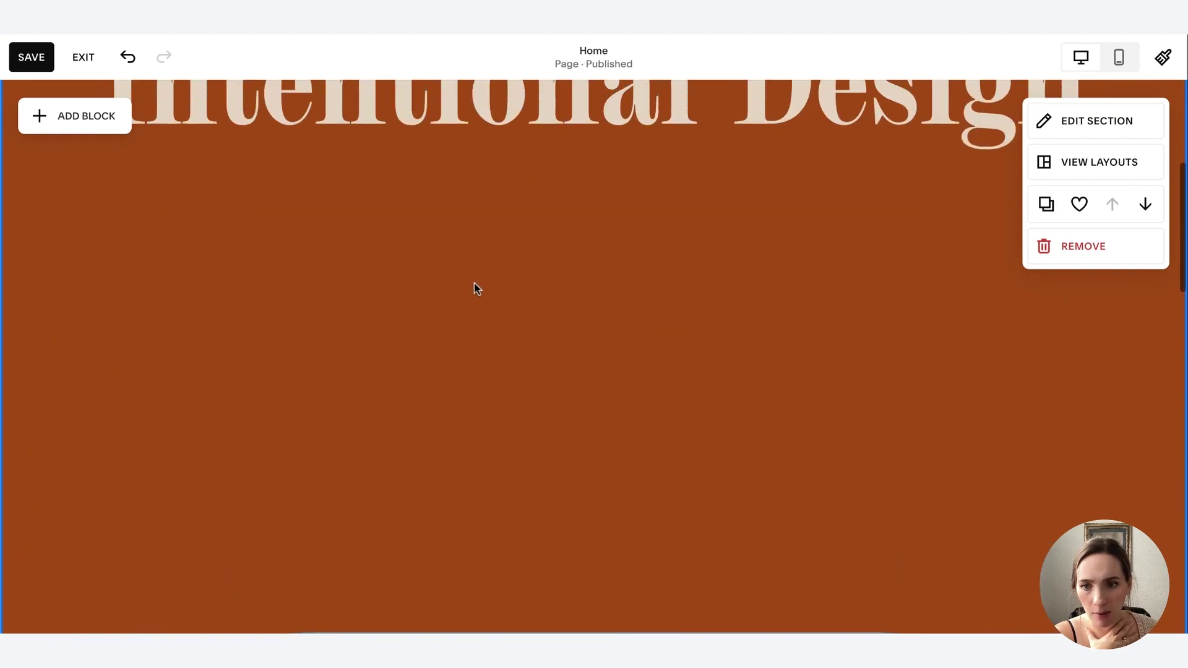
scroll(474, 284, "up", 5)
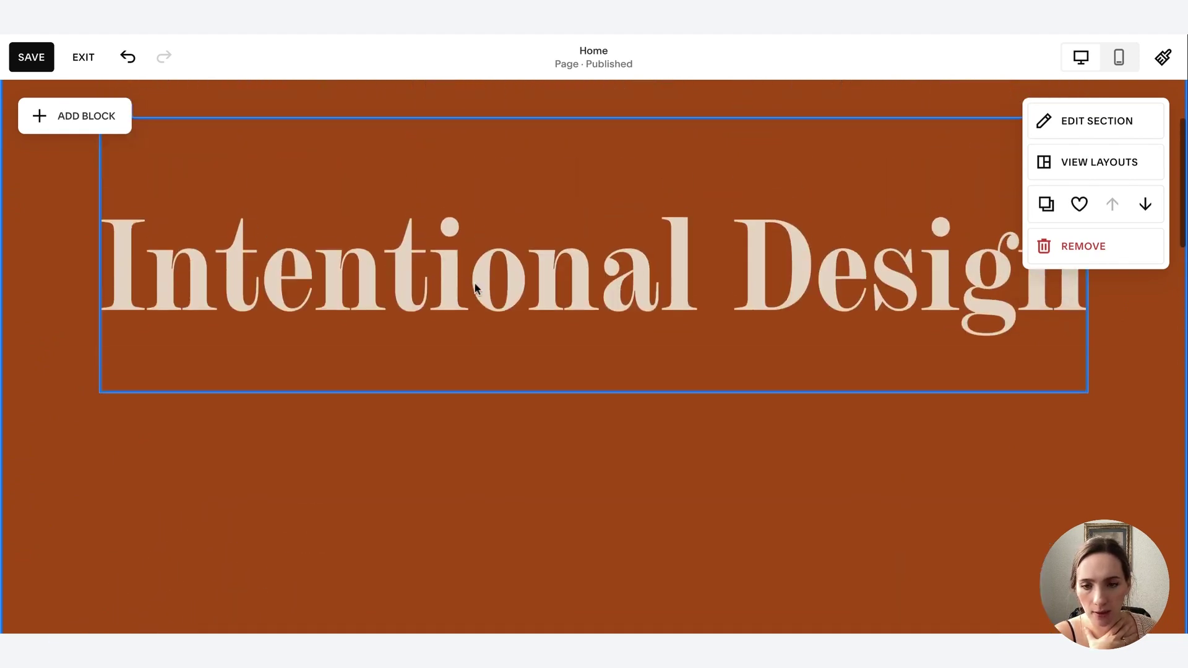
Step: Check the Intentional Design heading's pin settings
left_click(240, 231)
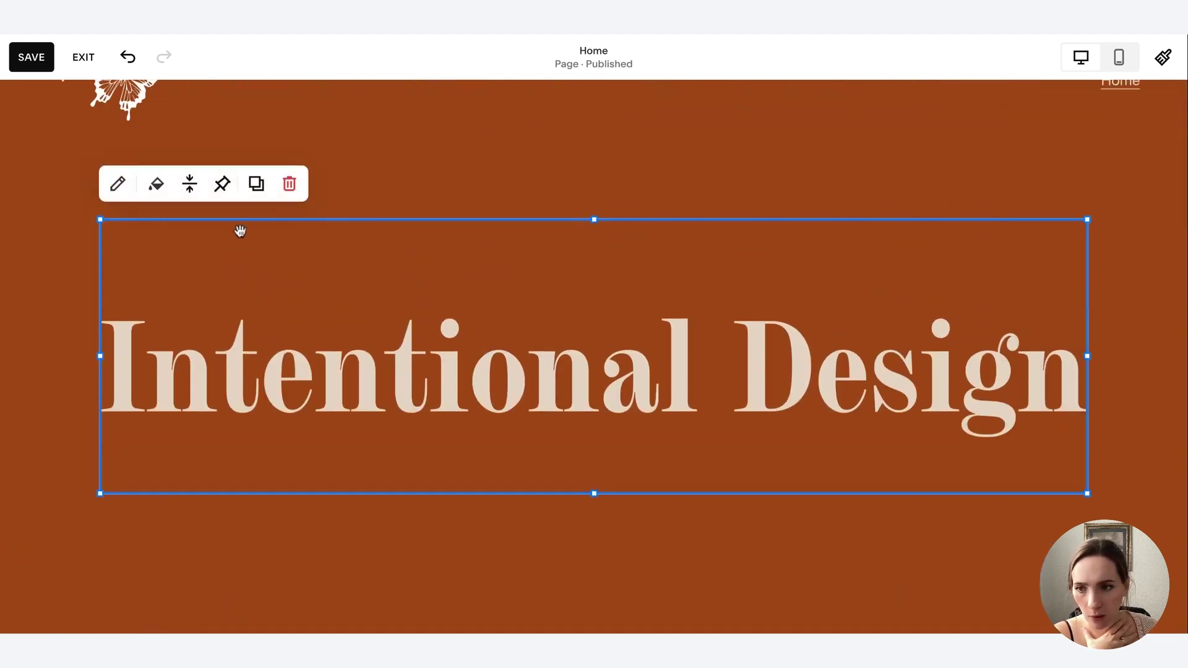
left_click(223, 186)
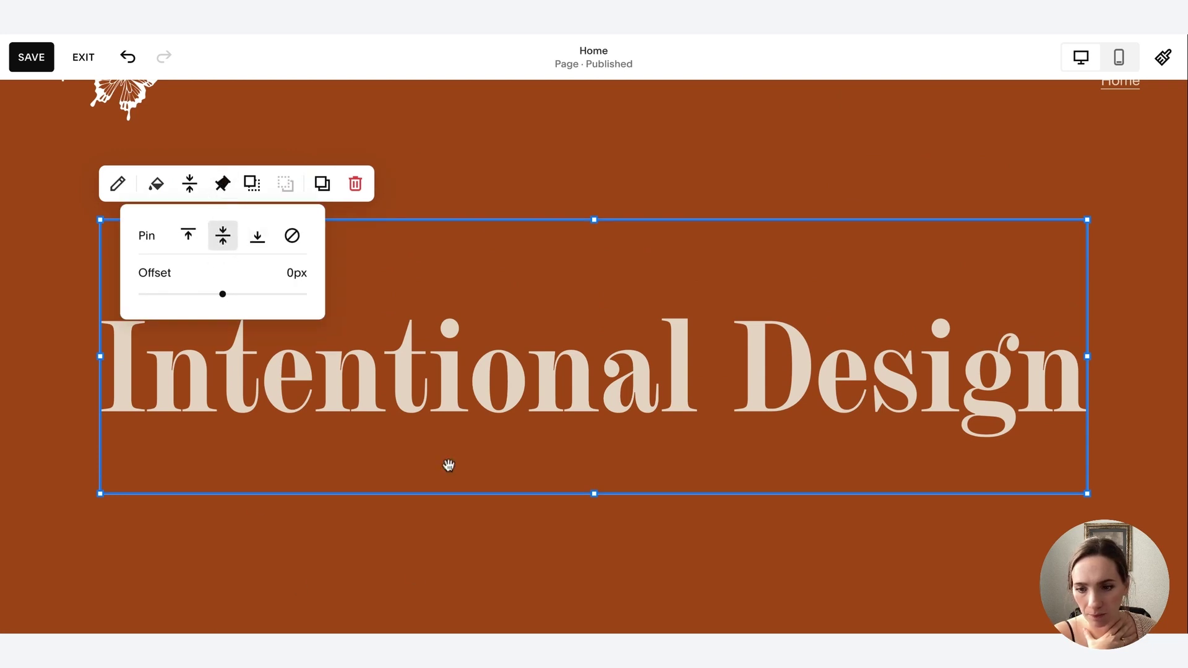
left_click(418, 554)
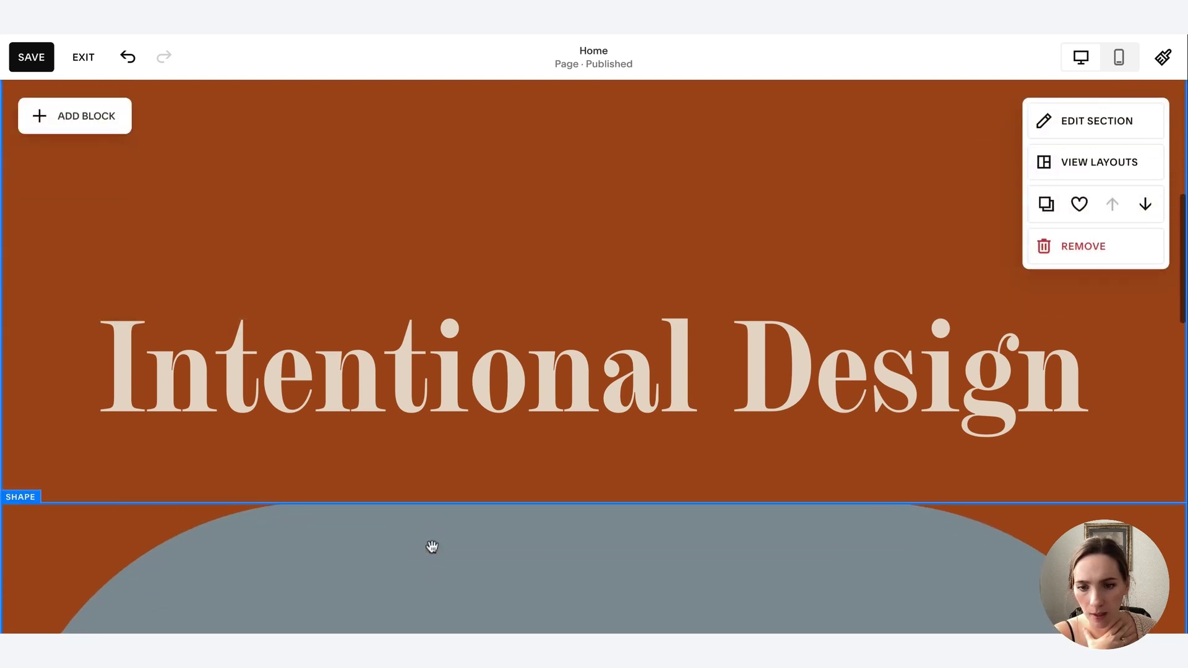
scroll(432, 548, "down", 7)
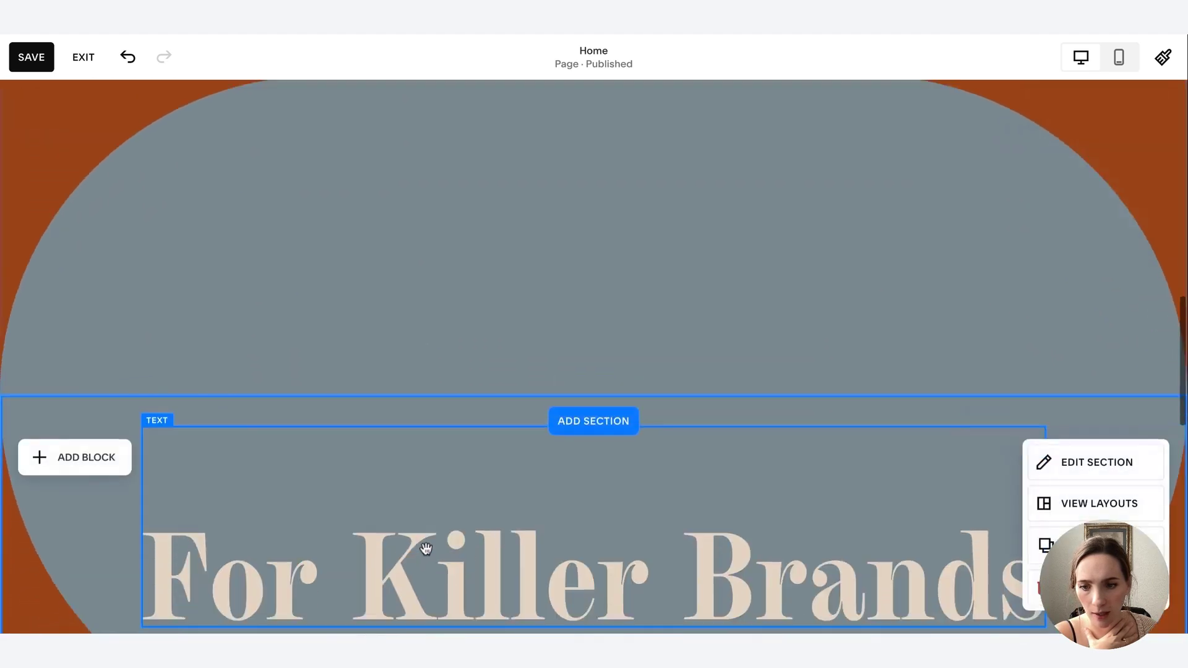
scroll(426, 549, "down", 2)
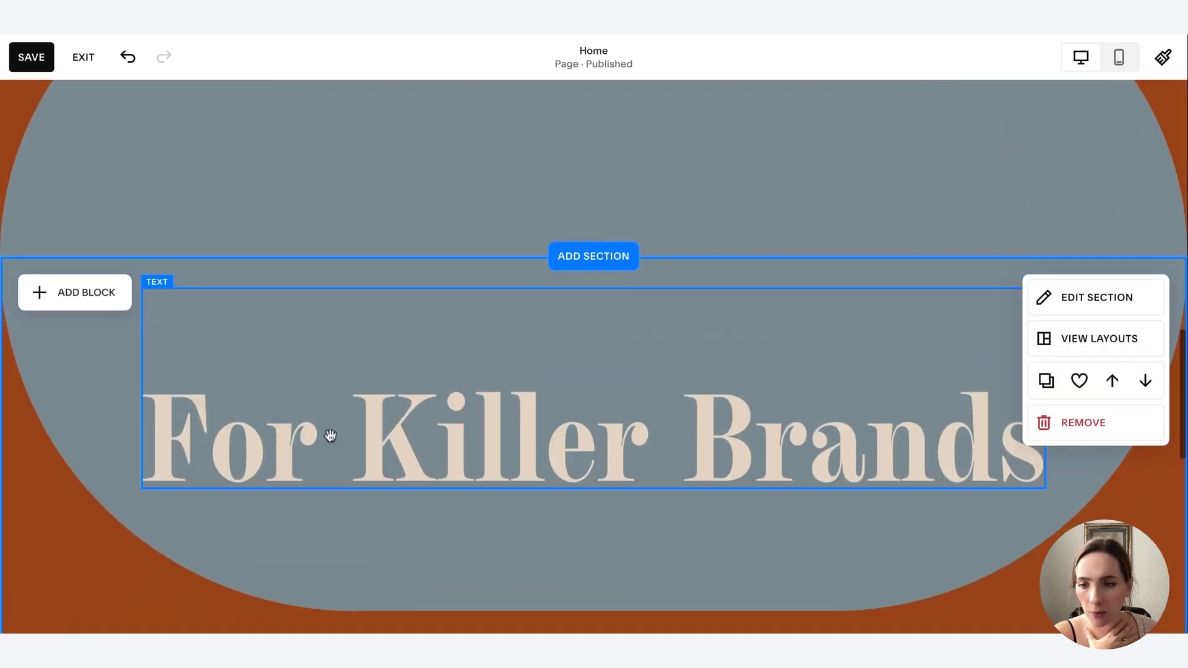
Step: Pin For Killer Brands to the centre, adjust the grey shape's stacking order, and save
left_click(330, 436)
left_click(266, 255)
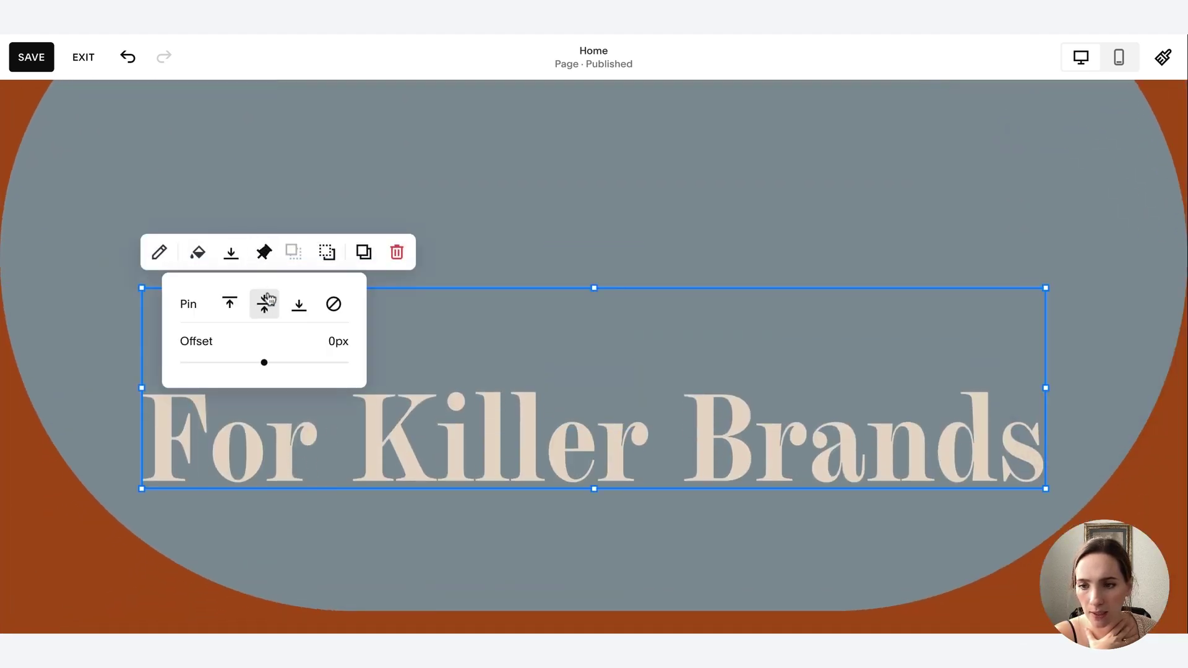
left_click(77, 369)
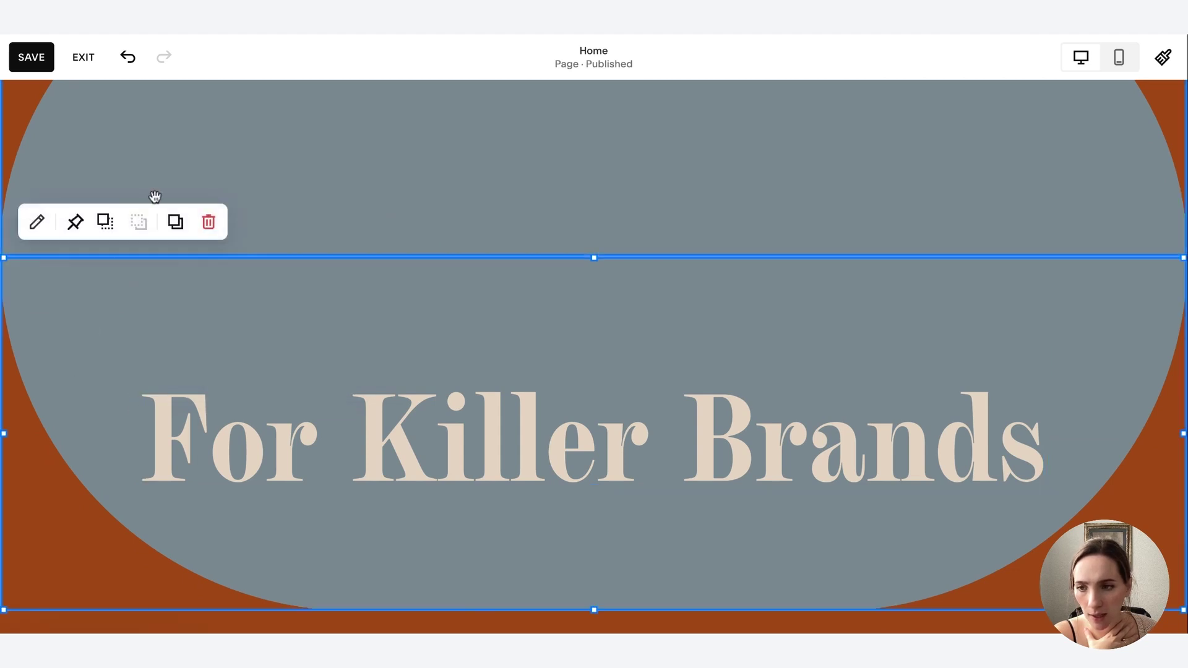
left_click(106, 227)
scroll(332, 371, "down", 8)
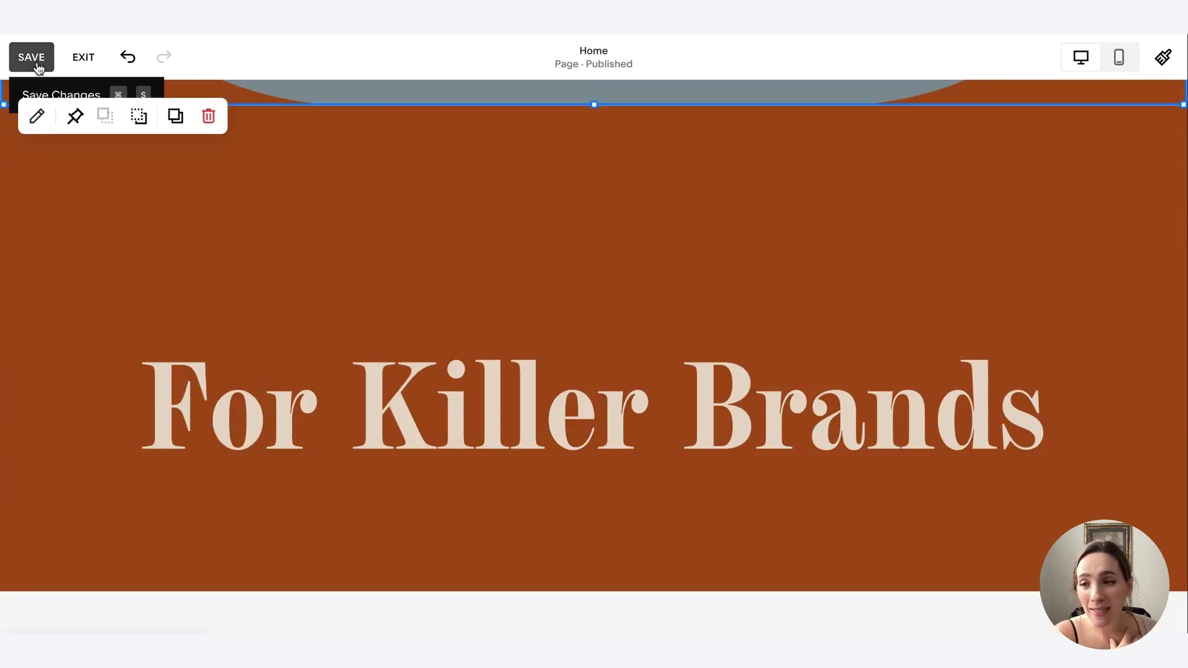
left_click(32, 58)
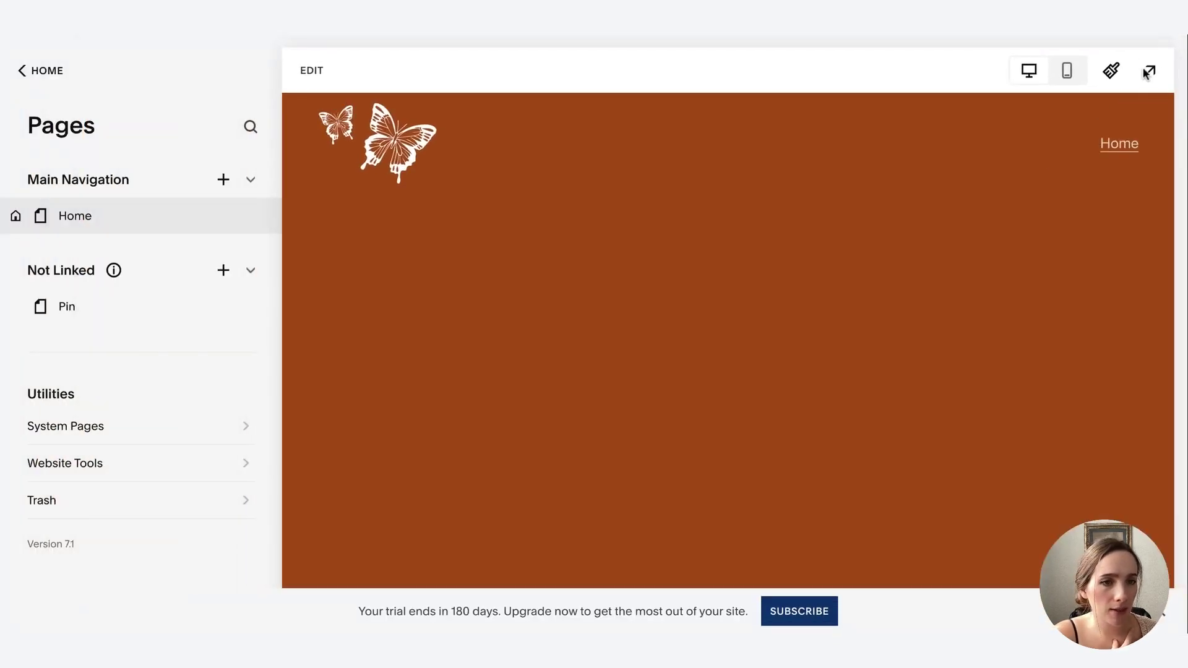
Step: Preview the Home page full screen and scroll to watch the pinned headings
left_click(1146, 72)
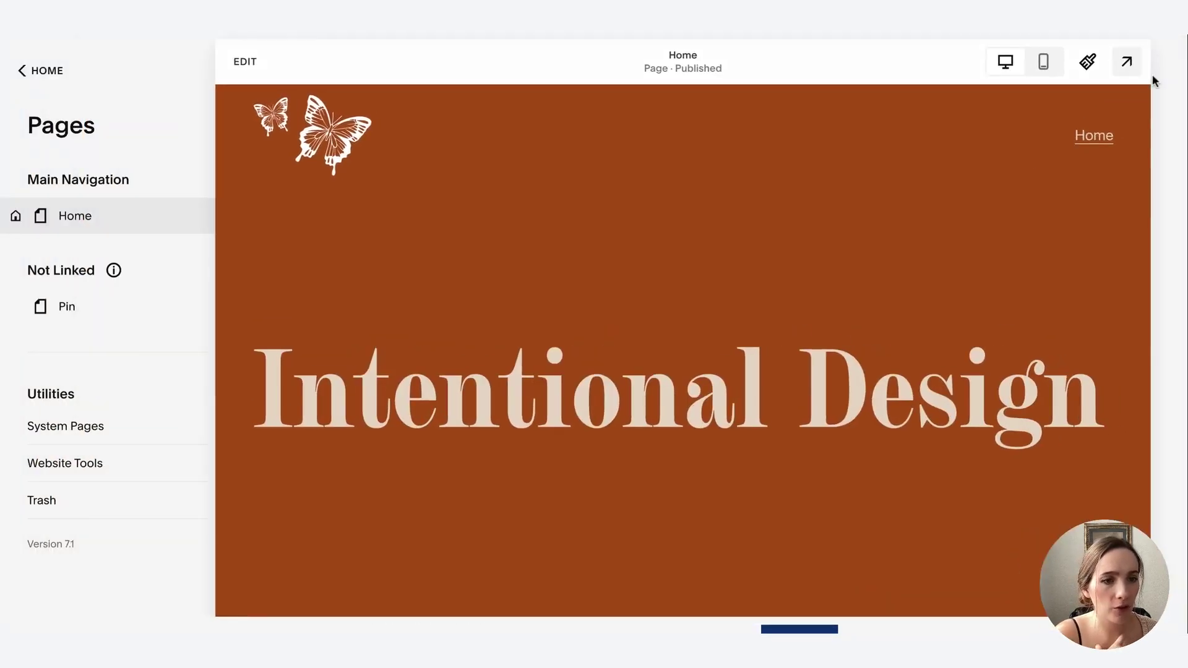
scroll(790, 262, "down", 5)
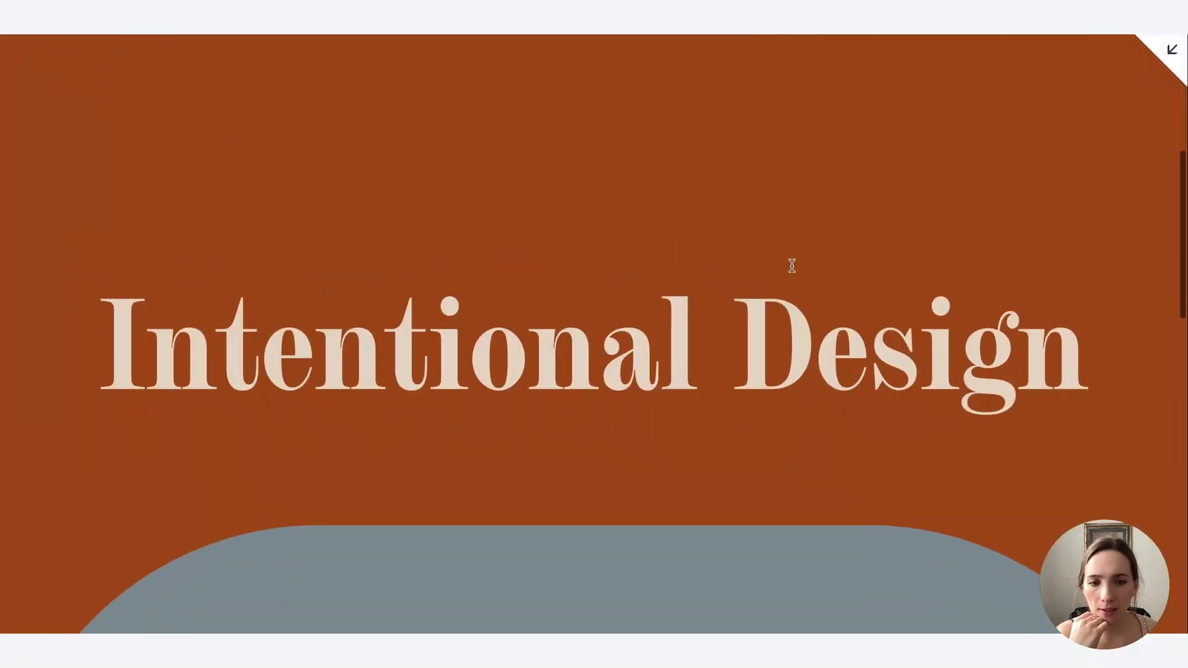
scroll(790, 266, "down", 5)
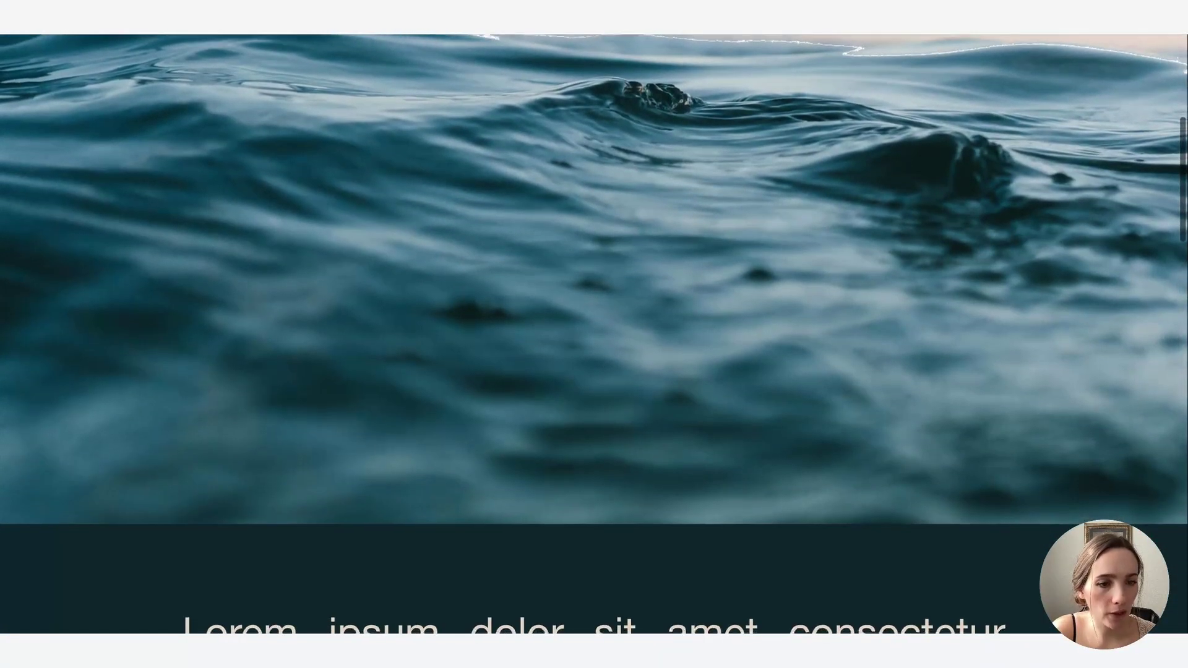
scroll(594, 334, "down", 1)
scroll(594, 334, "up", 10)
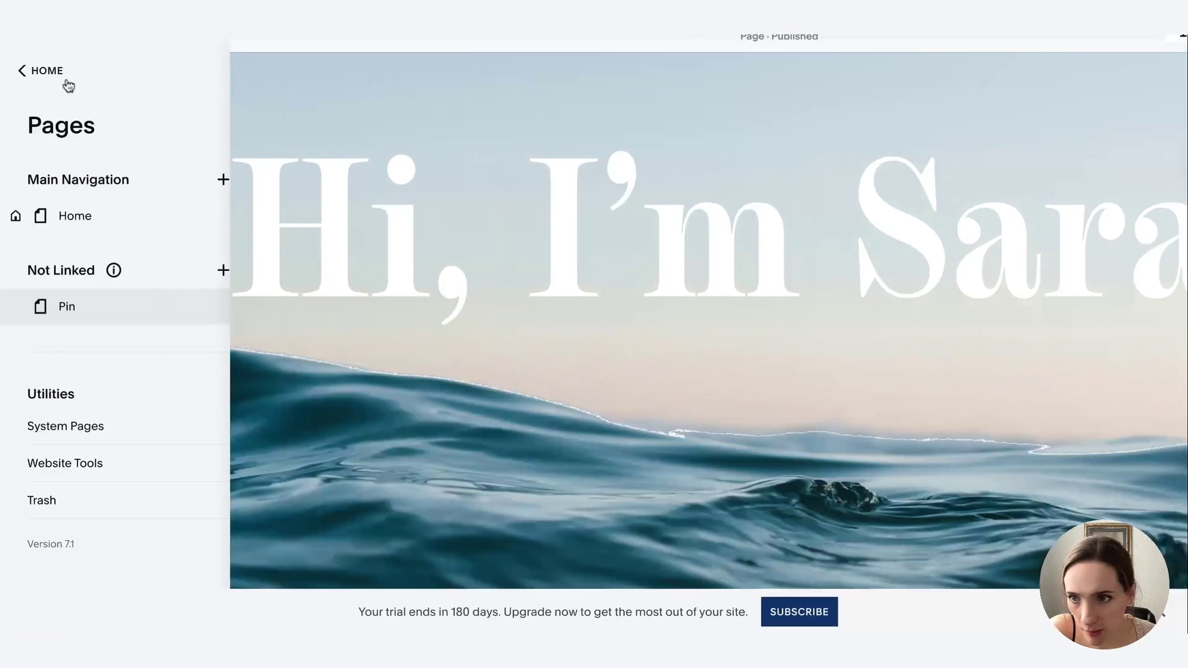
Step: Edit the Pin page, move the wave image backward, and unpin the Hi, I'm Sarah heading
left_click(312, 71)
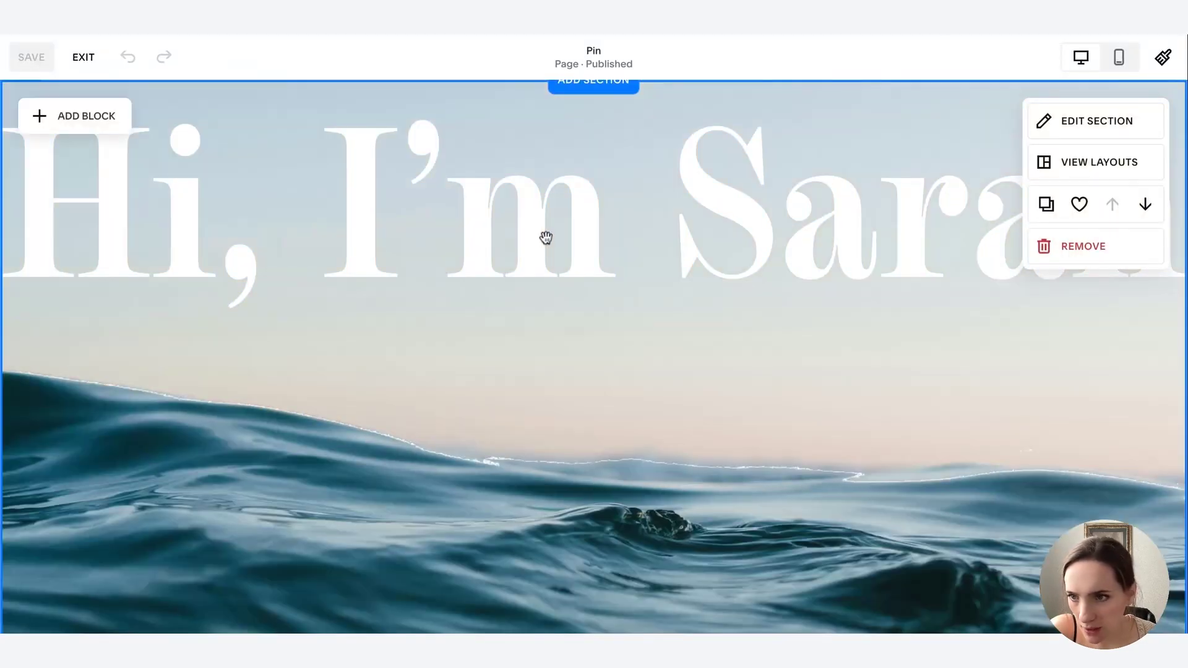
left_click(546, 237)
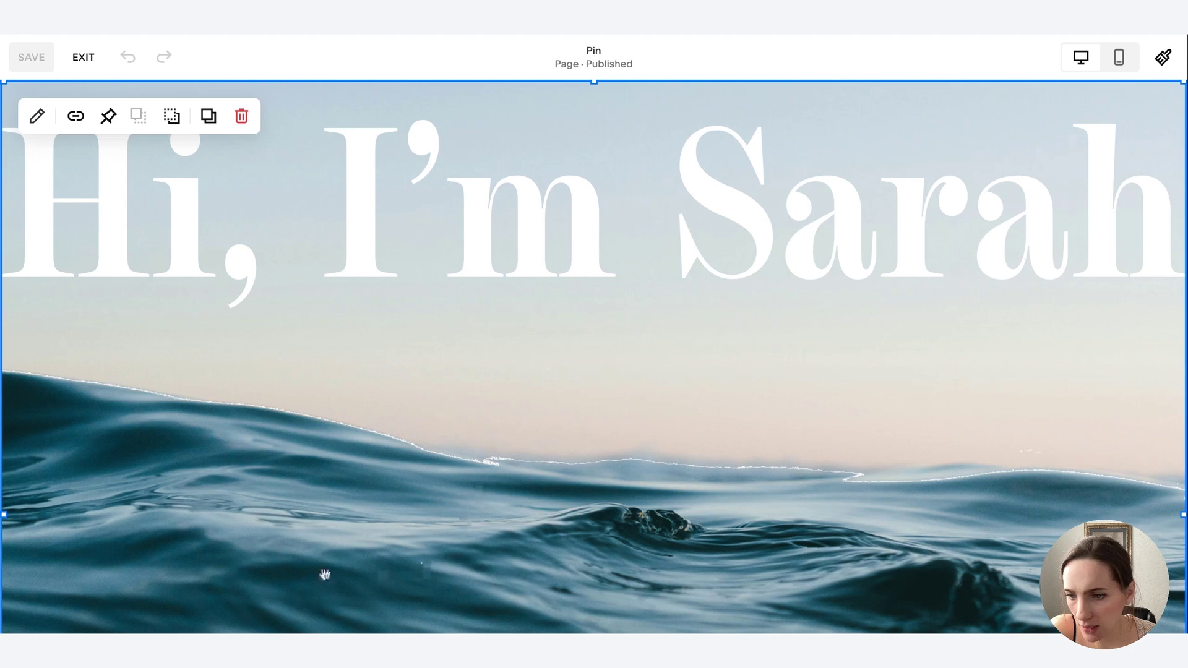
left_click(172, 117)
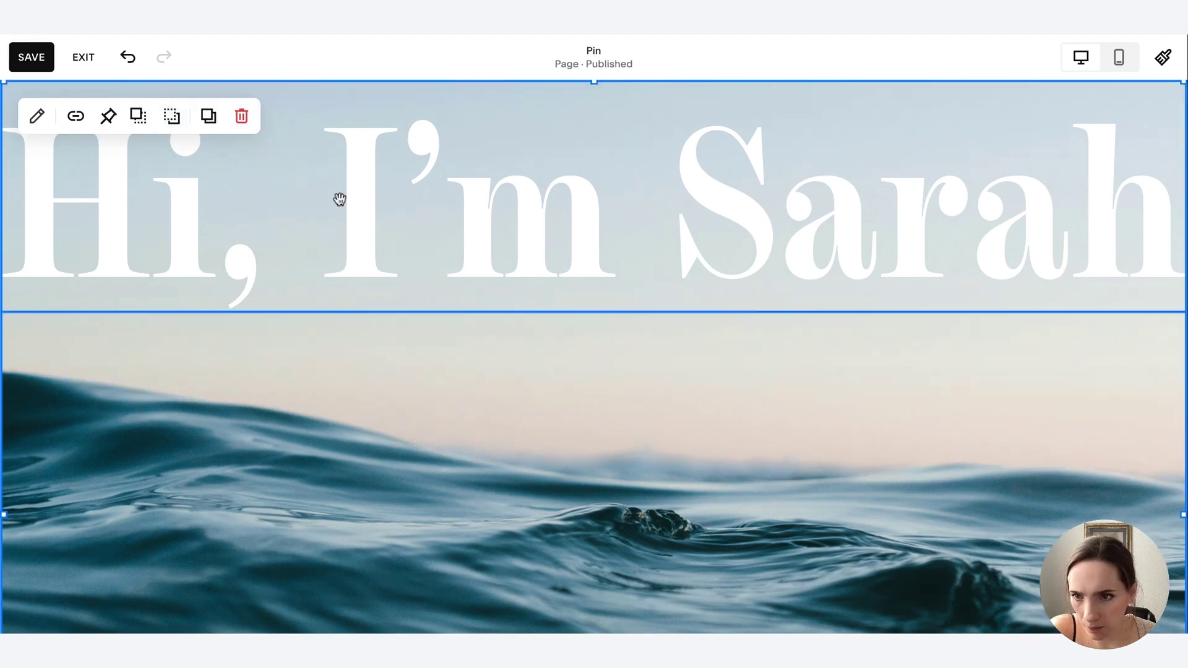
left_click(270, 179)
left_click(140, 115)
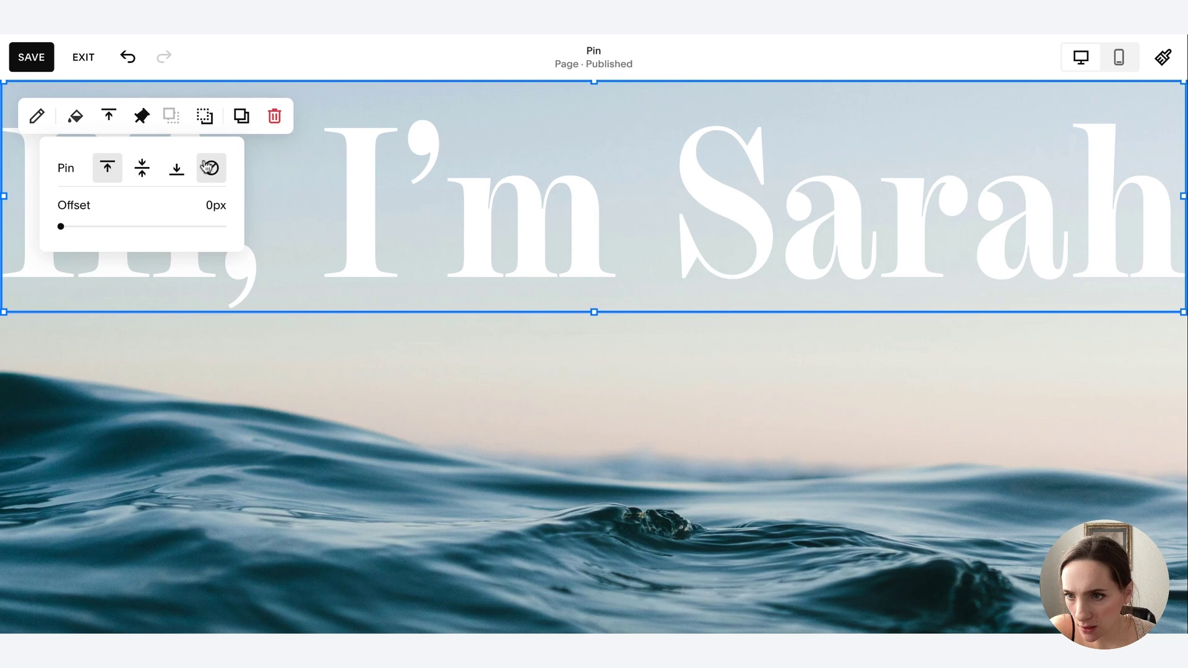
left_click(207, 166)
Step: Bring the wave image in front of the heading and nudge it down in the section
left_click(31, 408)
scroll(936, 572, "down", 1)
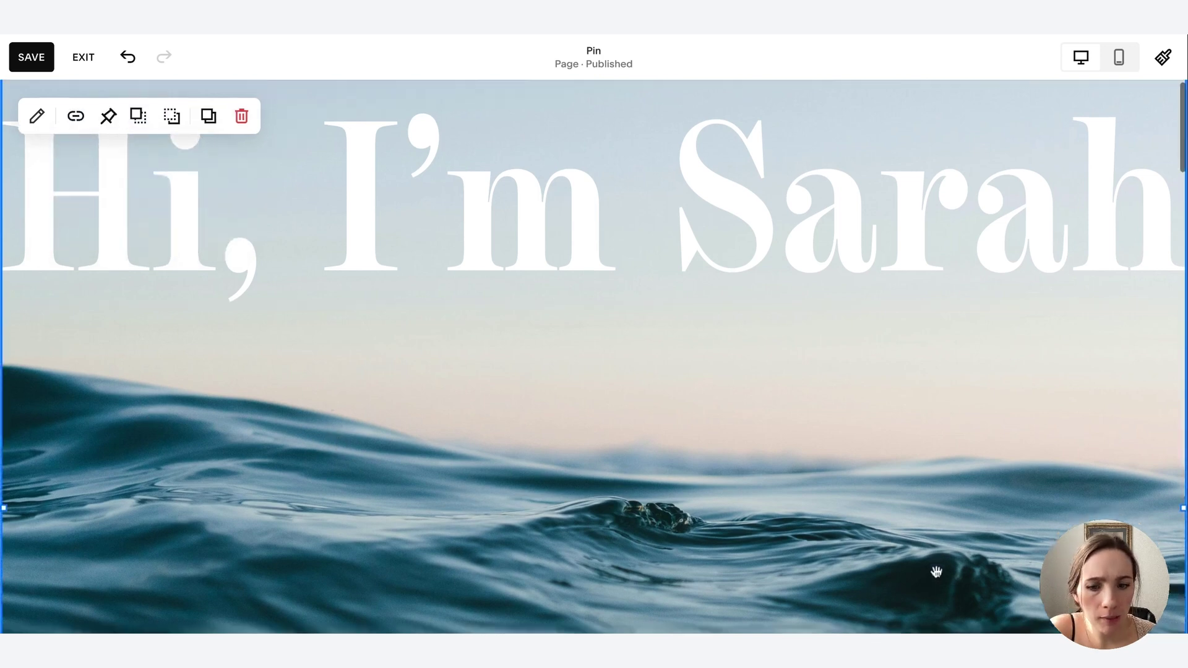
scroll(936, 572, "down", 4)
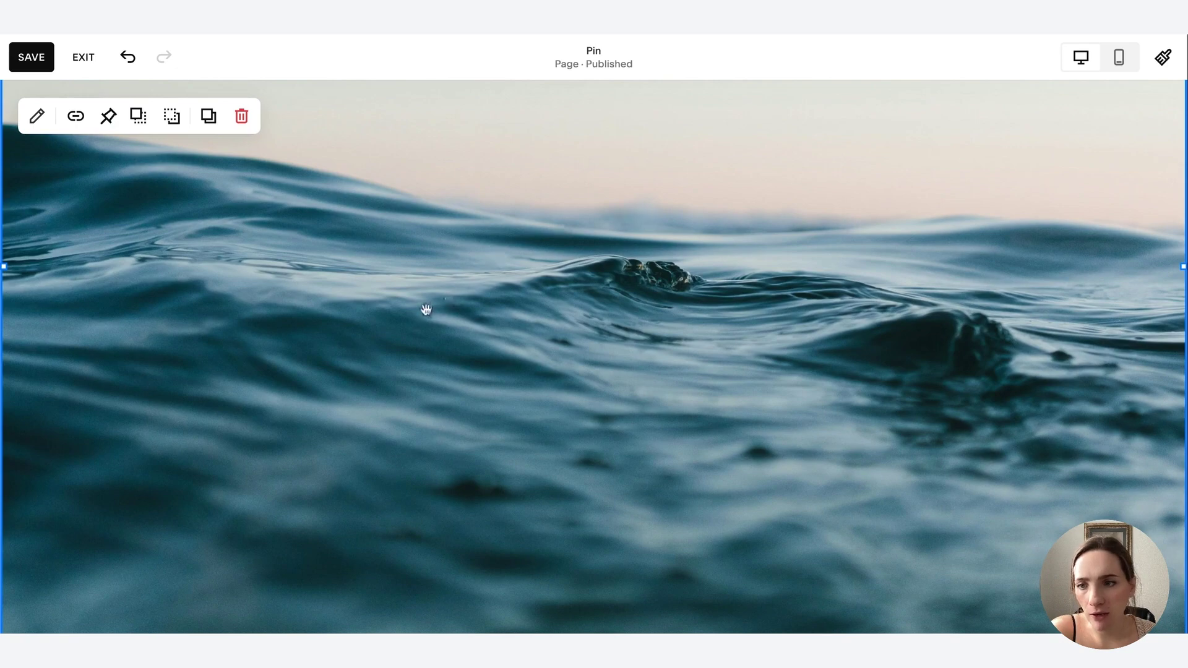
left_click(165, 115)
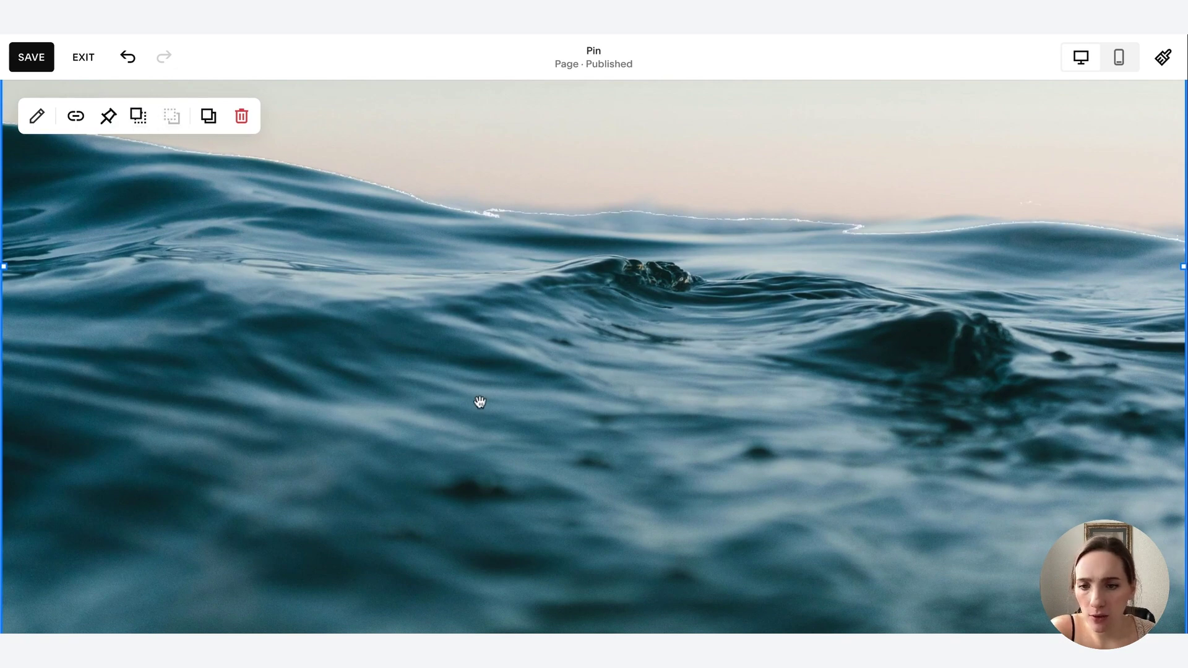
left_click_drag(480, 402, 475, 428)
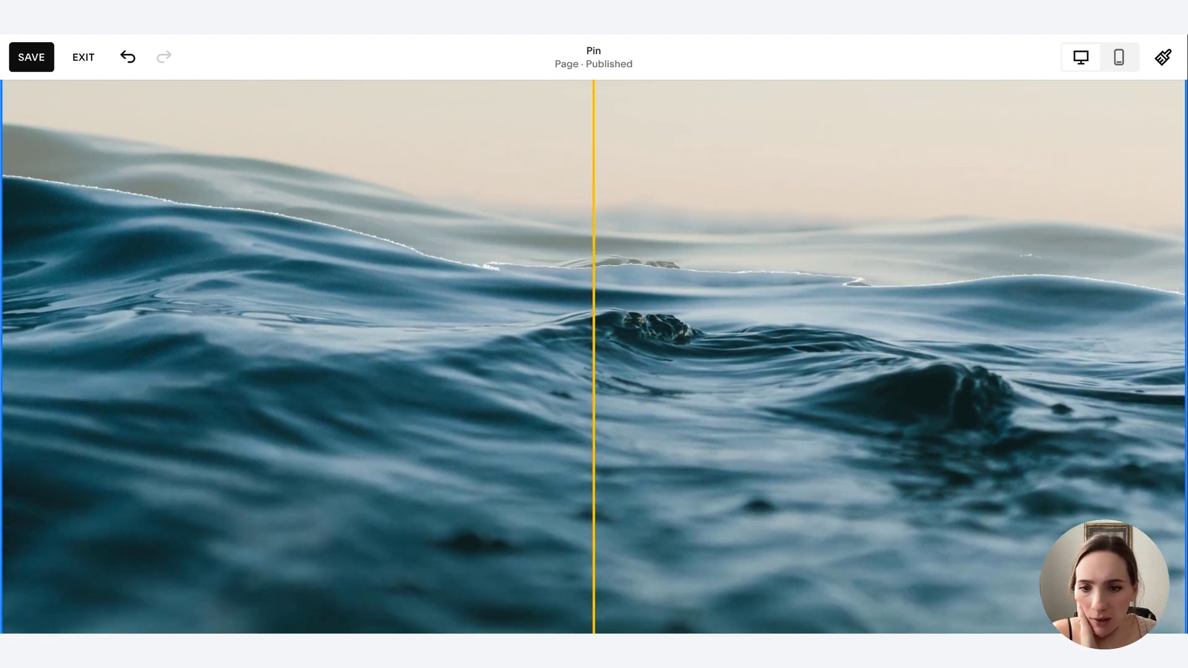
scroll(594, 371, "down", 3)
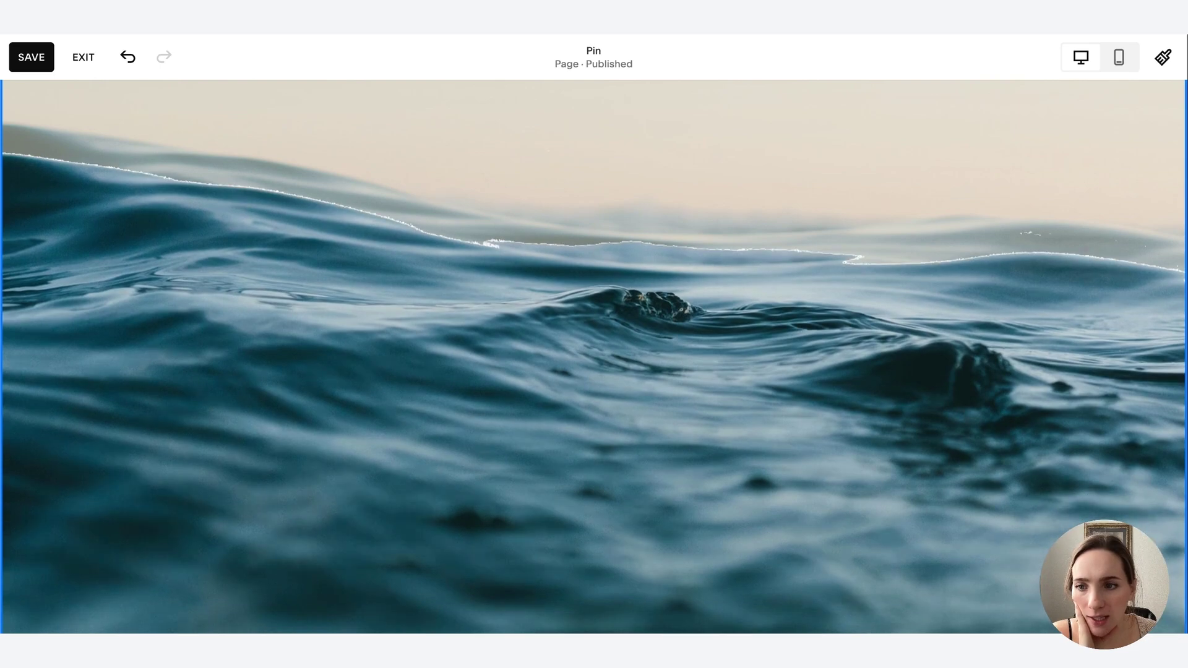
left_click(707, 517)
scroll(712, 514, "down", 3)
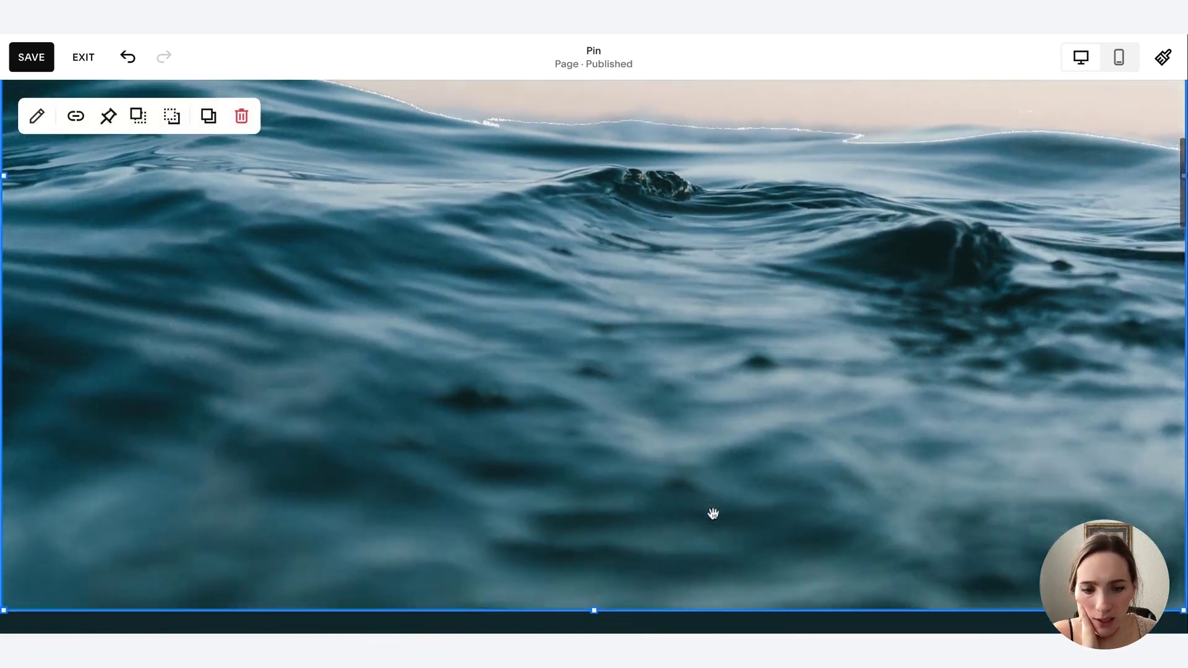
scroll(391, 278, "up", 8)
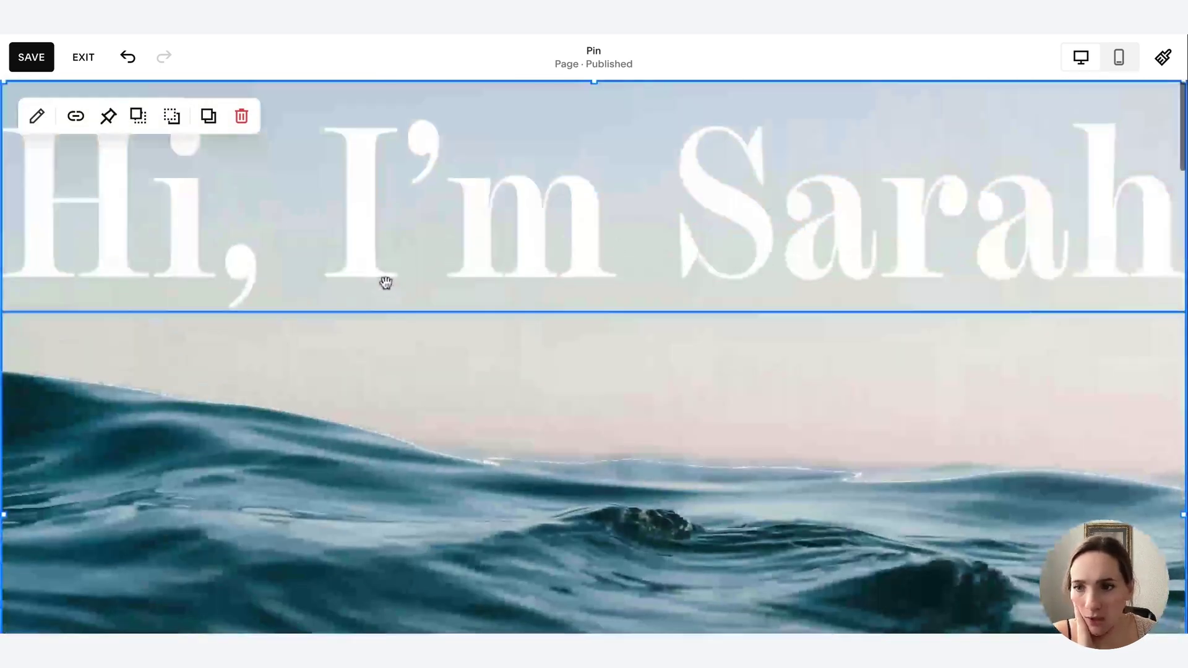
Step: Check the heading's pin options, then save and leave the editor
left_click(378, 223)
left_click(135, 115)
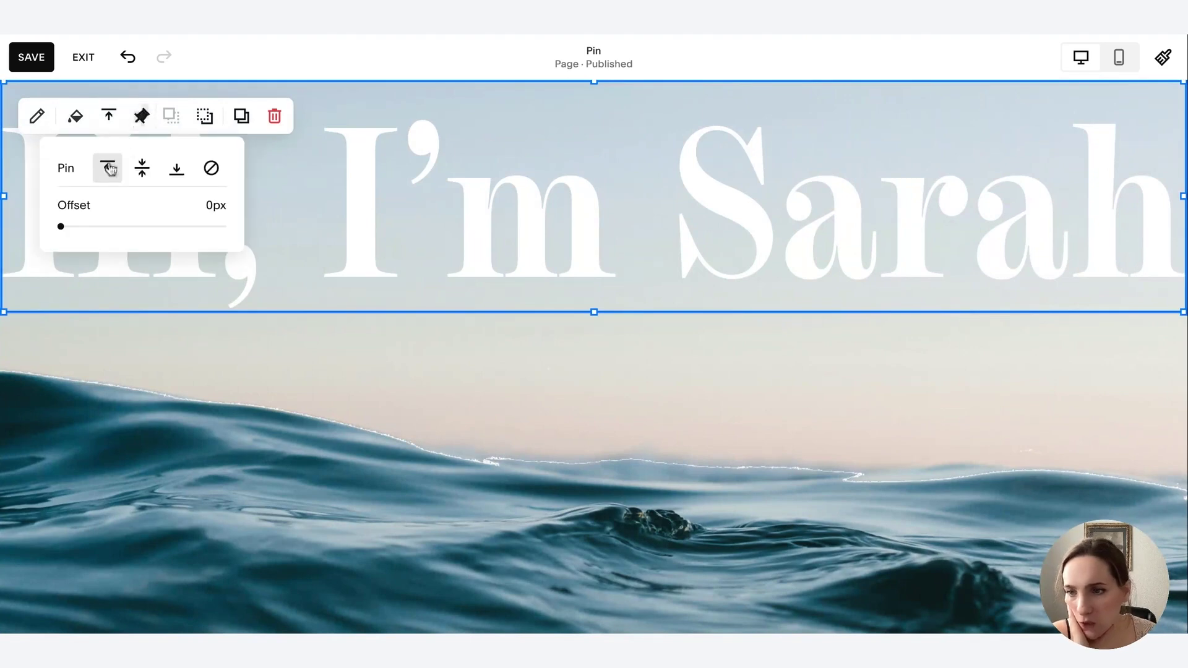
left_click(32, 59)
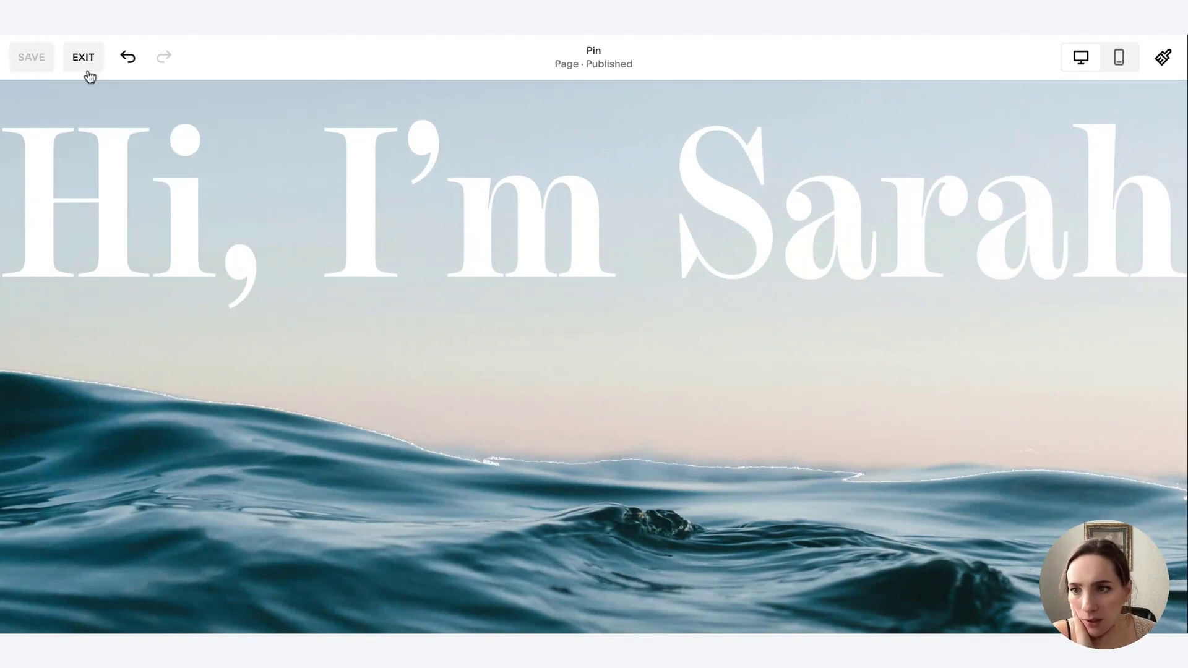
left_click(86, 69)
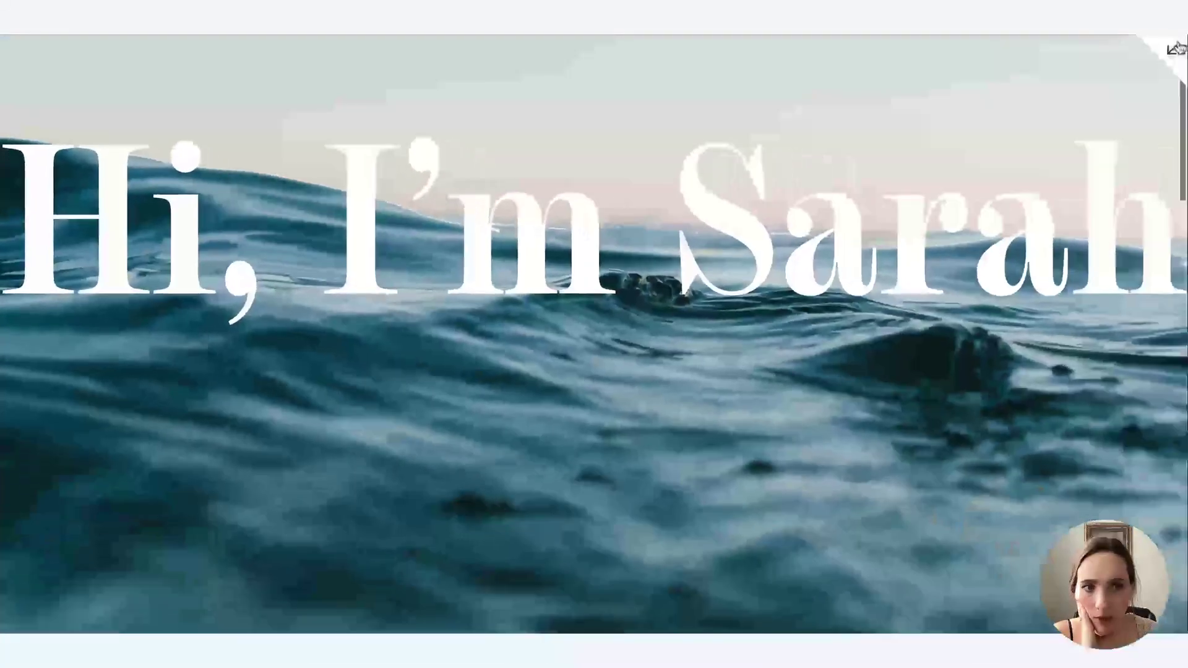
left_click(1174, 48)
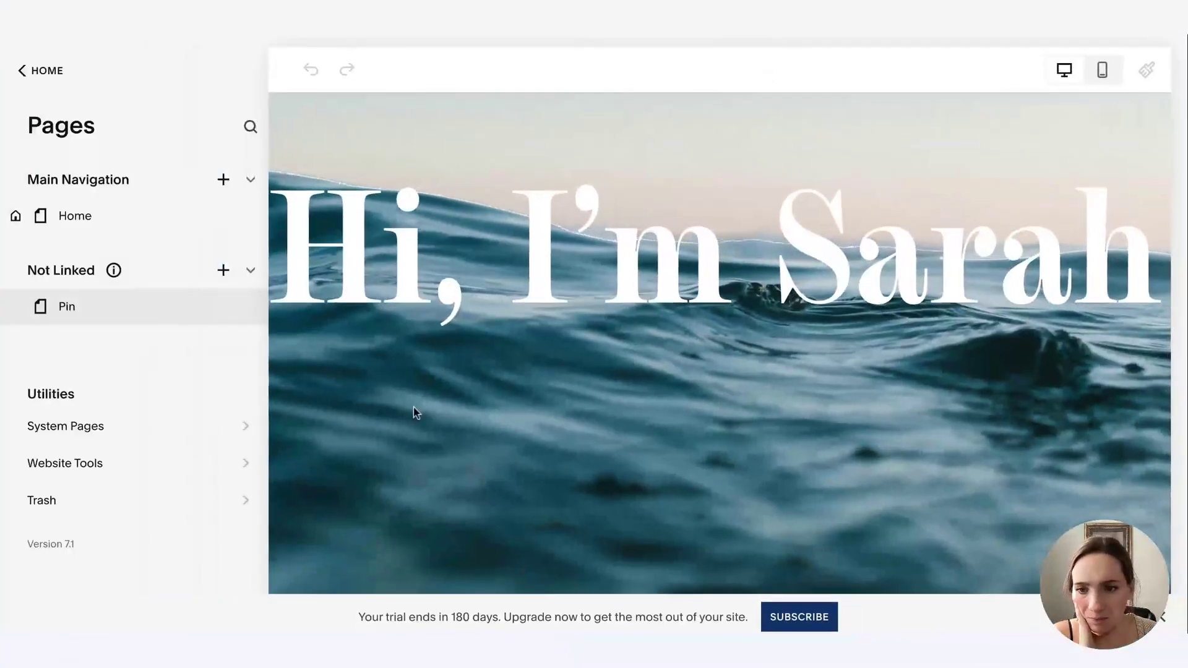
Step: Send the Hi, I'm Sarah heading behind the wave image and save
left_click(413, 414)
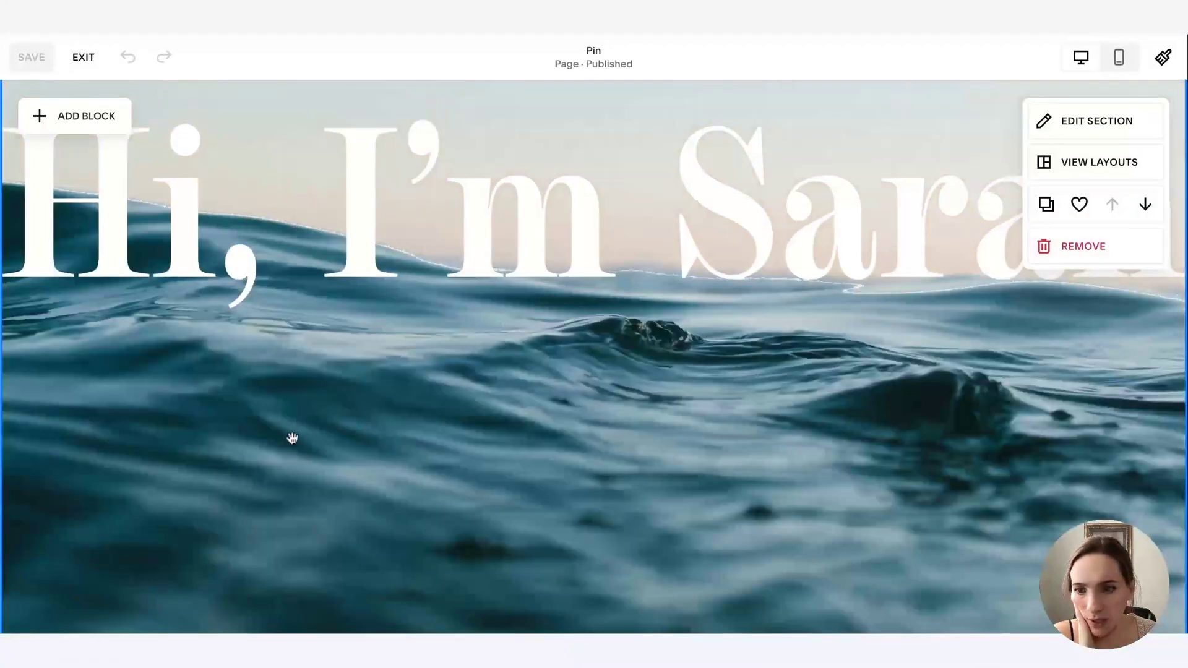
left_click(292, 438)
left_click(138, 116)
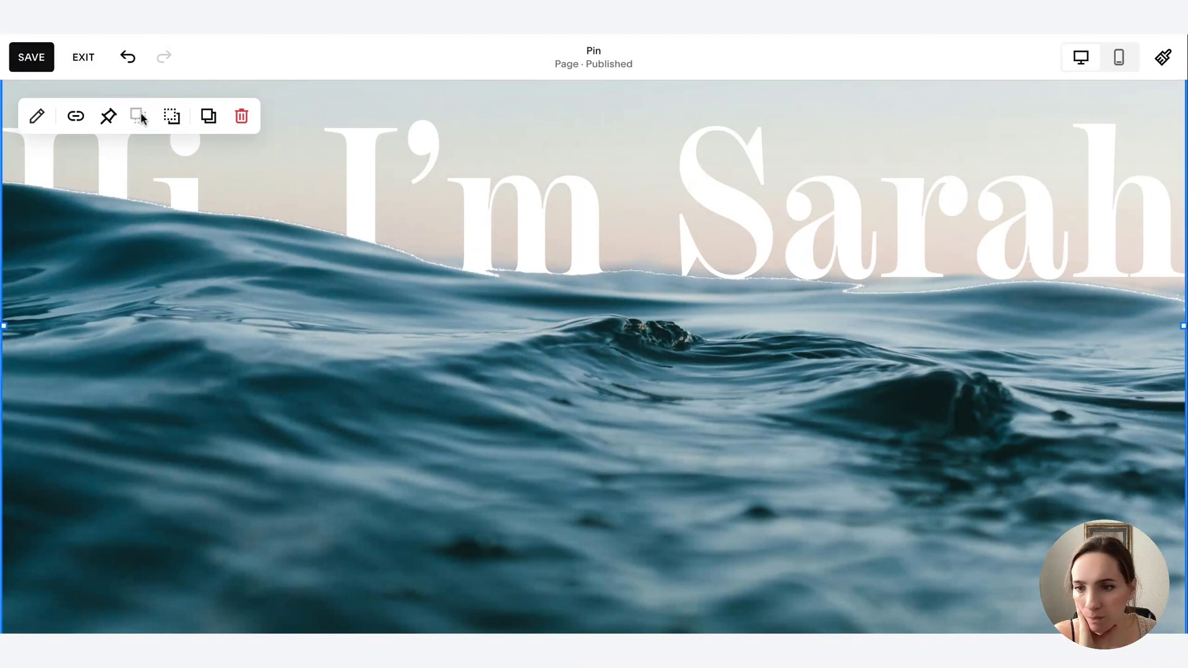
left_click(29, 58)
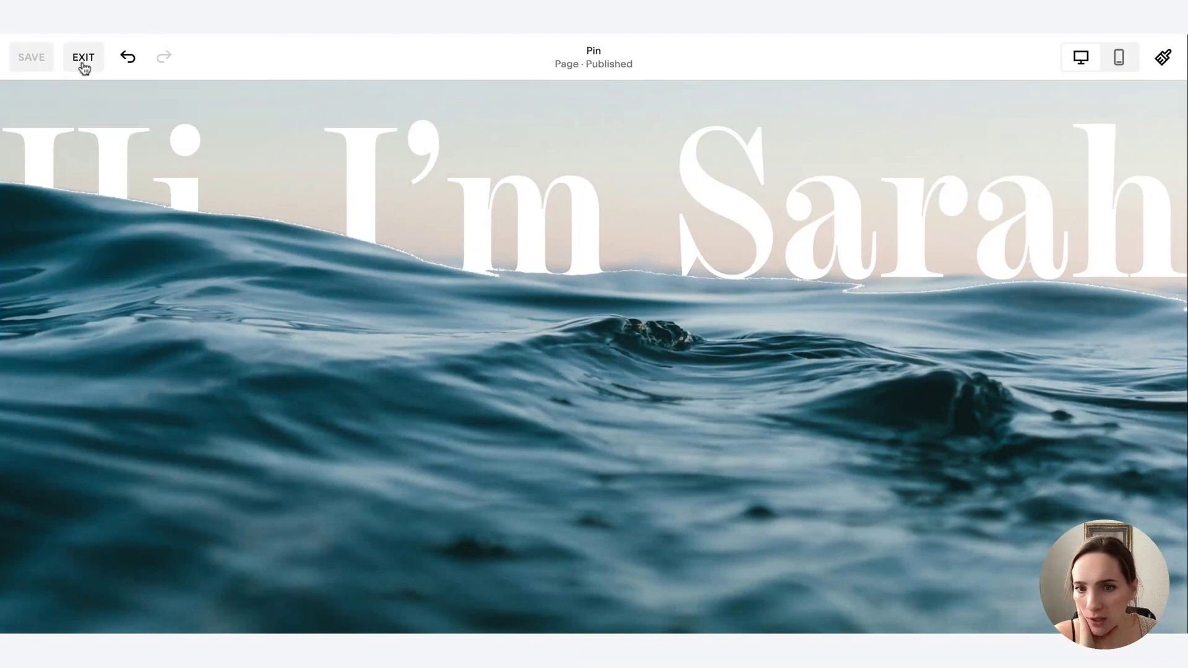
left_click(83, 57)
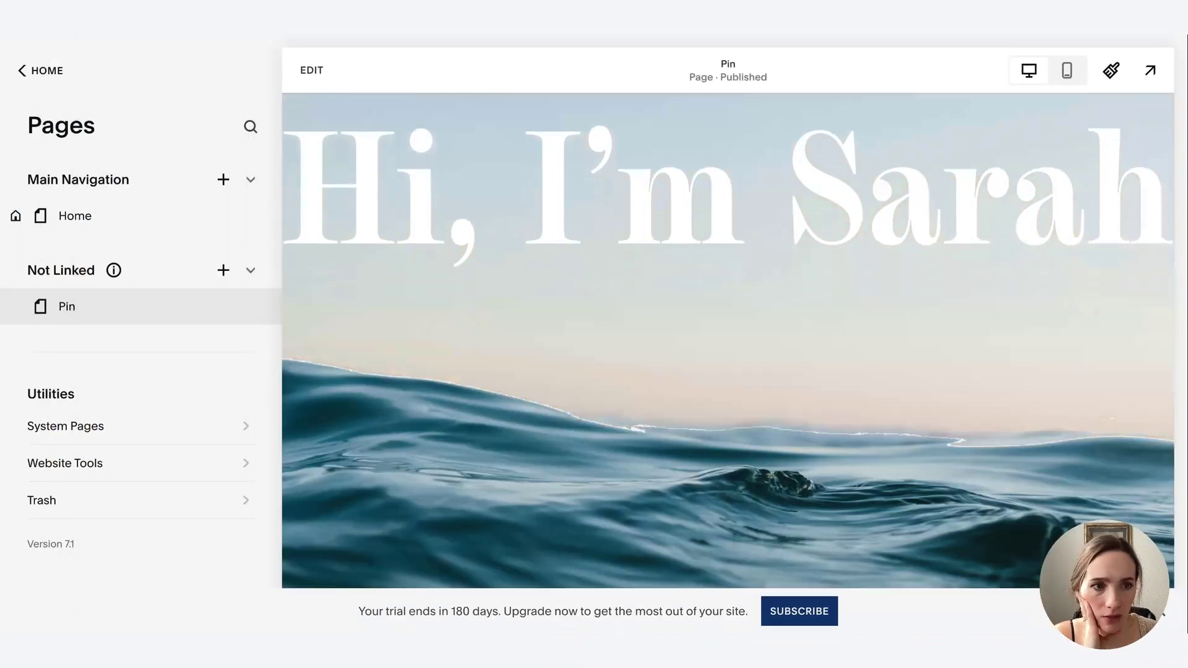
Step: Preview the Pin page full screen and scroll to watch the waves pass over the heading
left_click(1150, 72)
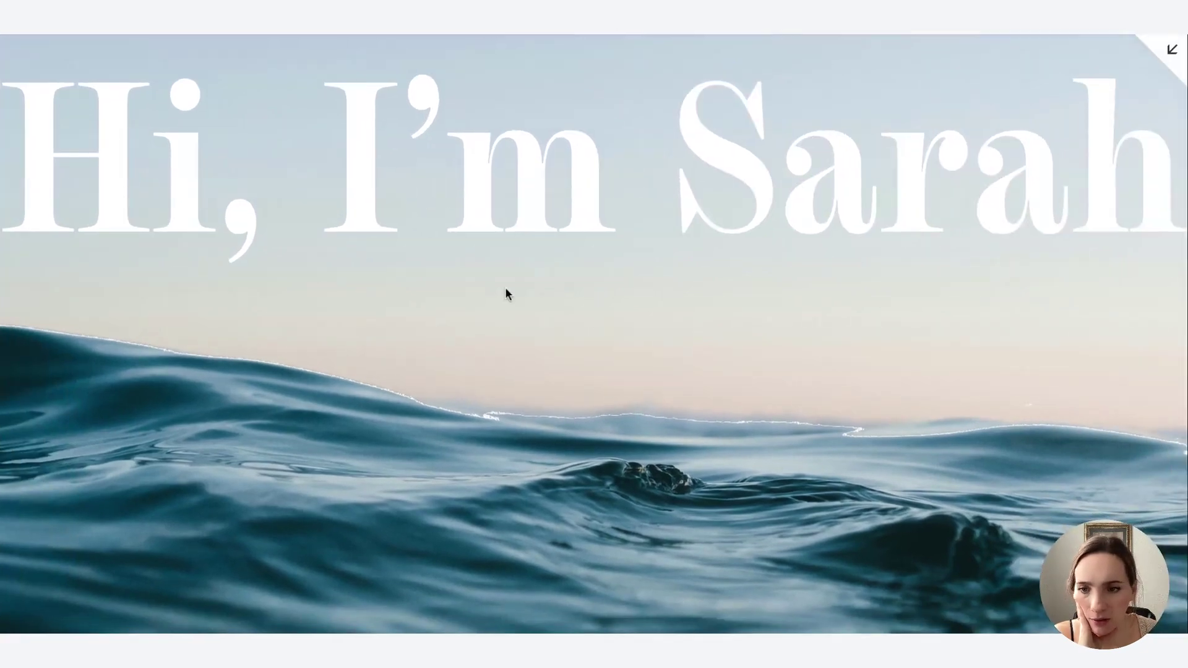
scroll(576, 427, "down", 3)
scroll(577, 429, "down", 2)
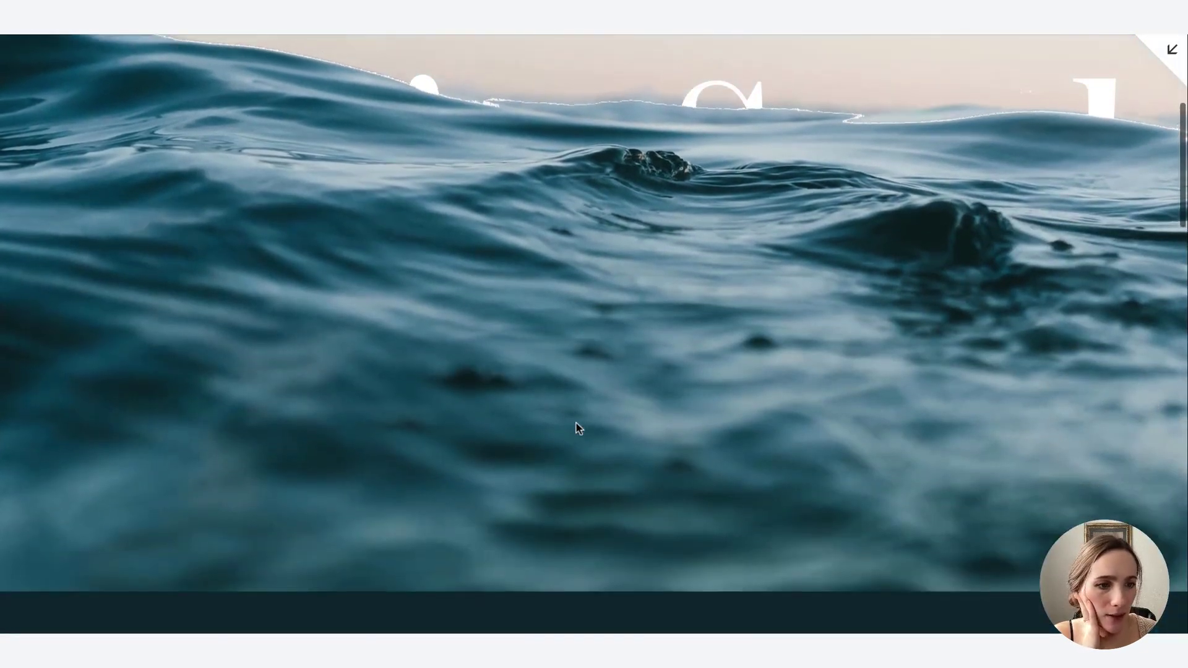
scroll(575, 427, "down", 2)
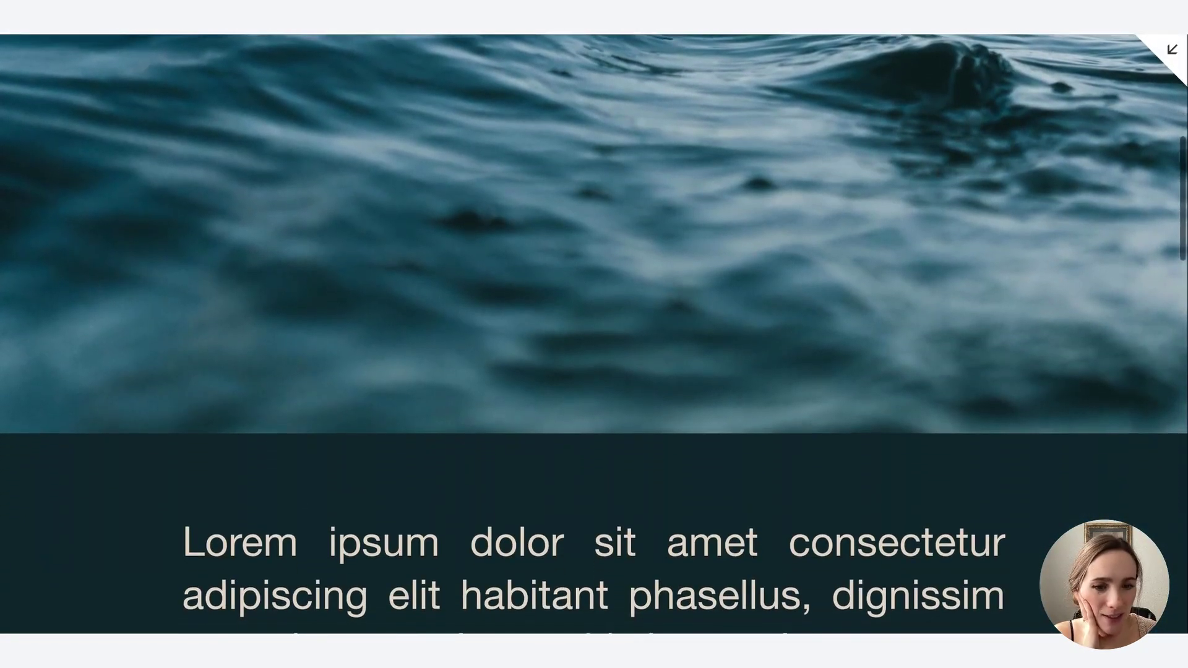
scroll(575, 427, "down", 2)
scroll(594, 419, "down", 2)
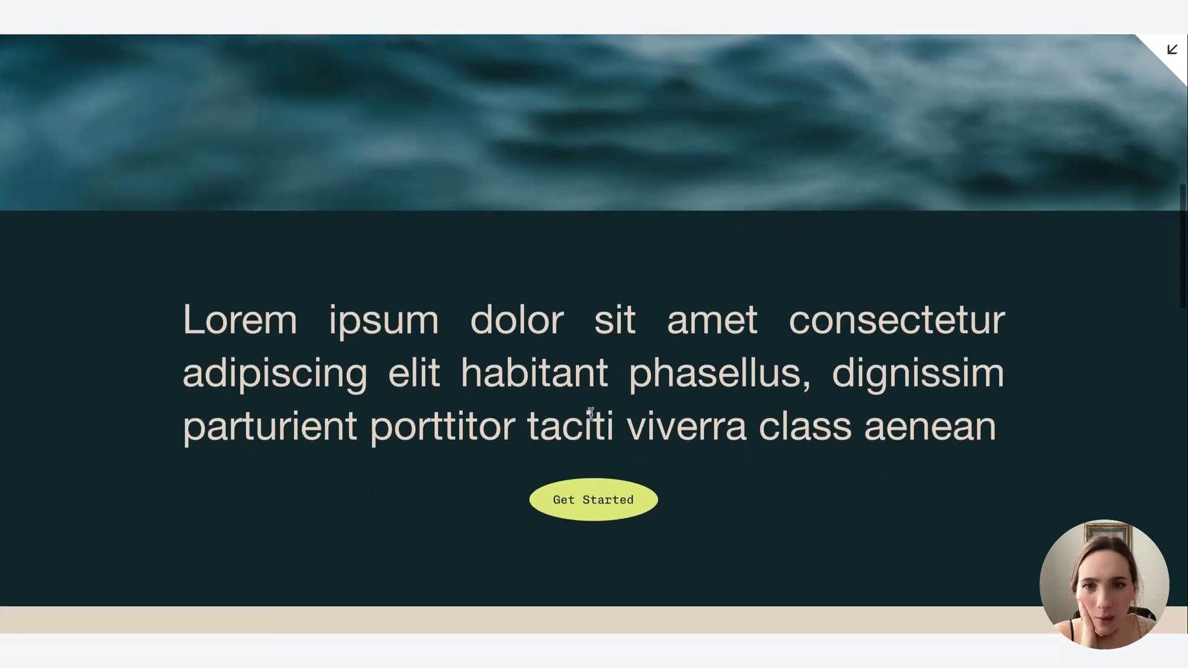
scroll(592, 405, "up", 6)
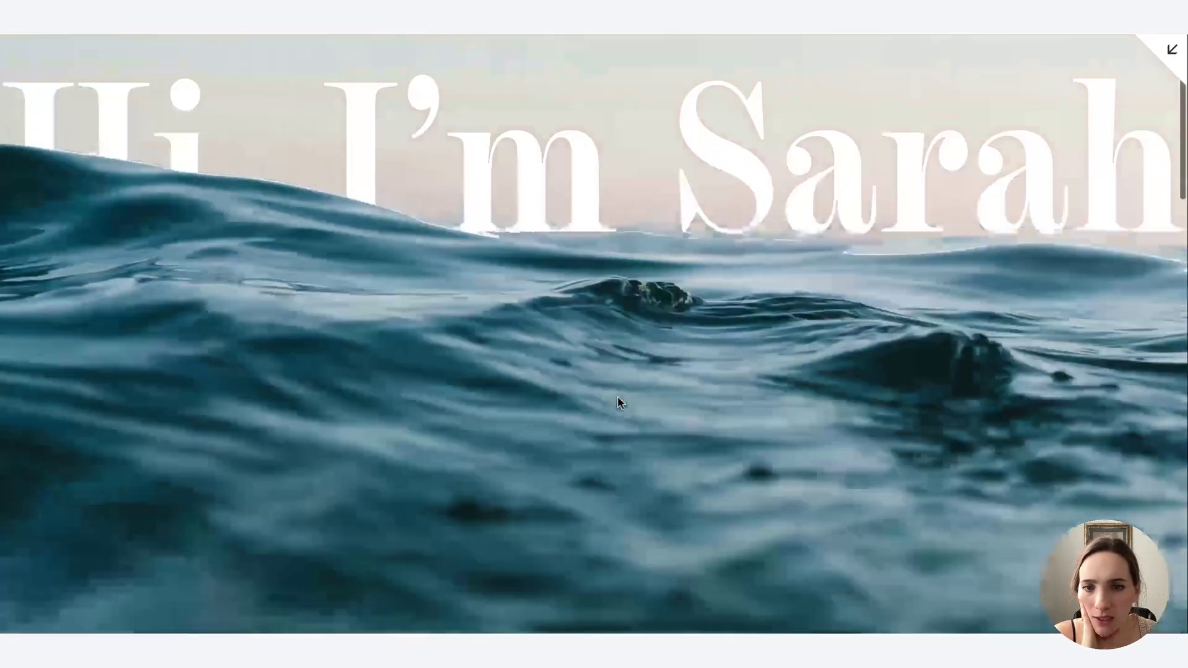
scroll(591, 354, "up", 3)
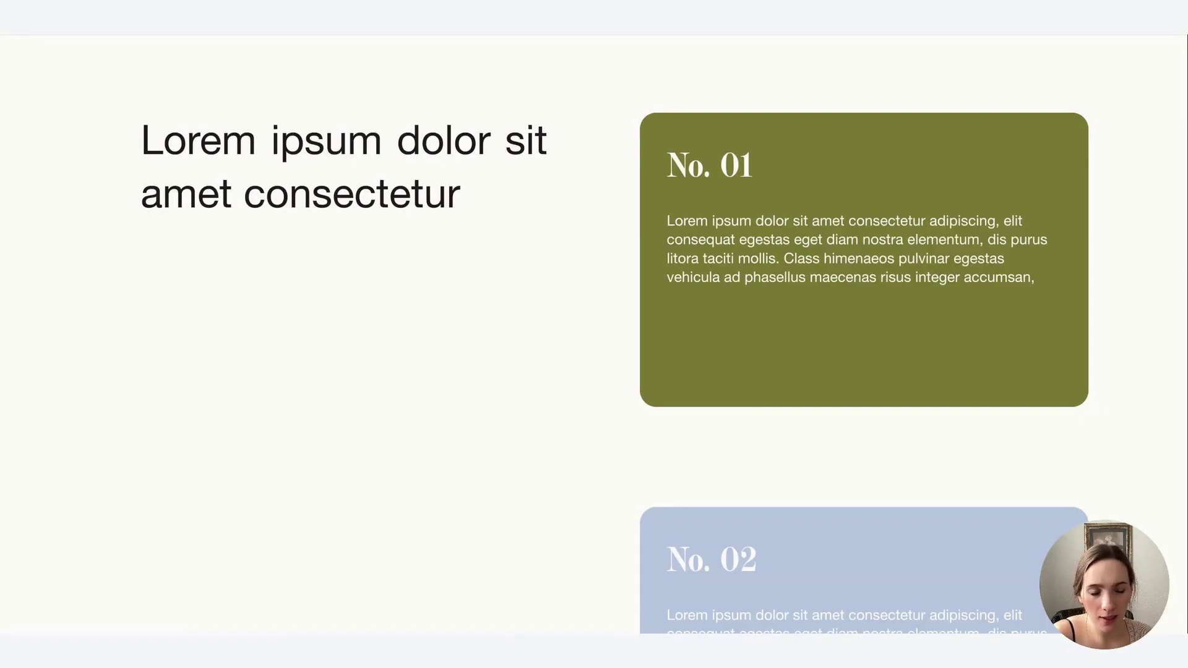
Step: Return to editing the Pin page and pin the No. 01 card to the top
scroll(864, 334, "down", 6)
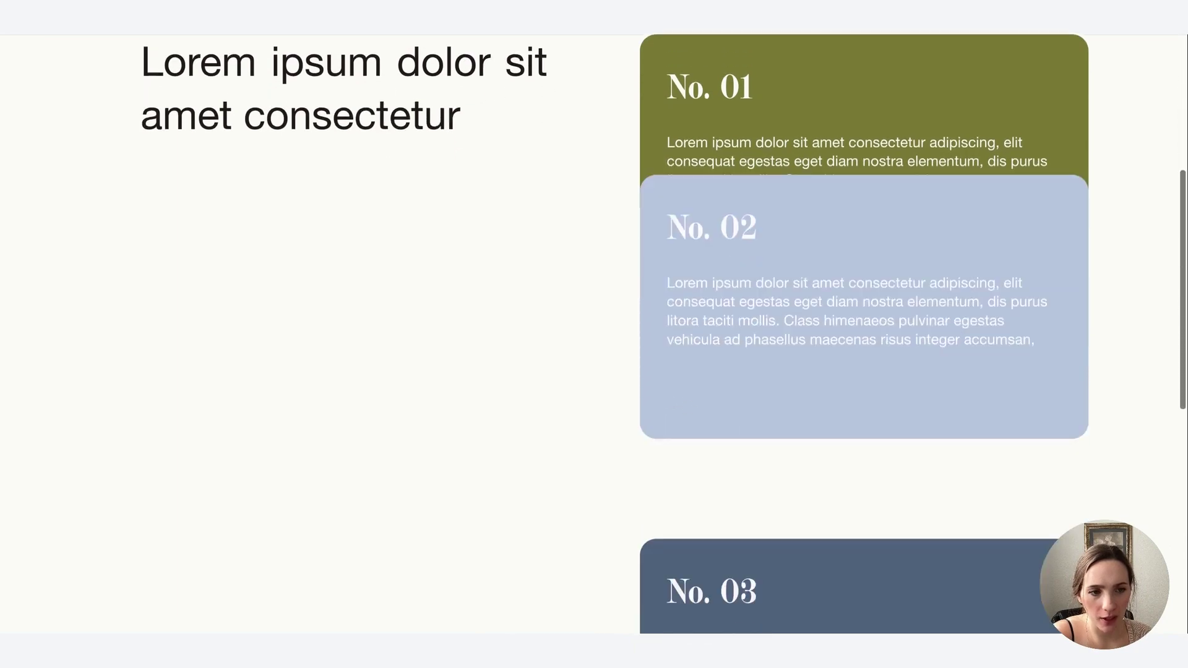
scroll(864, 334, "down", 8)
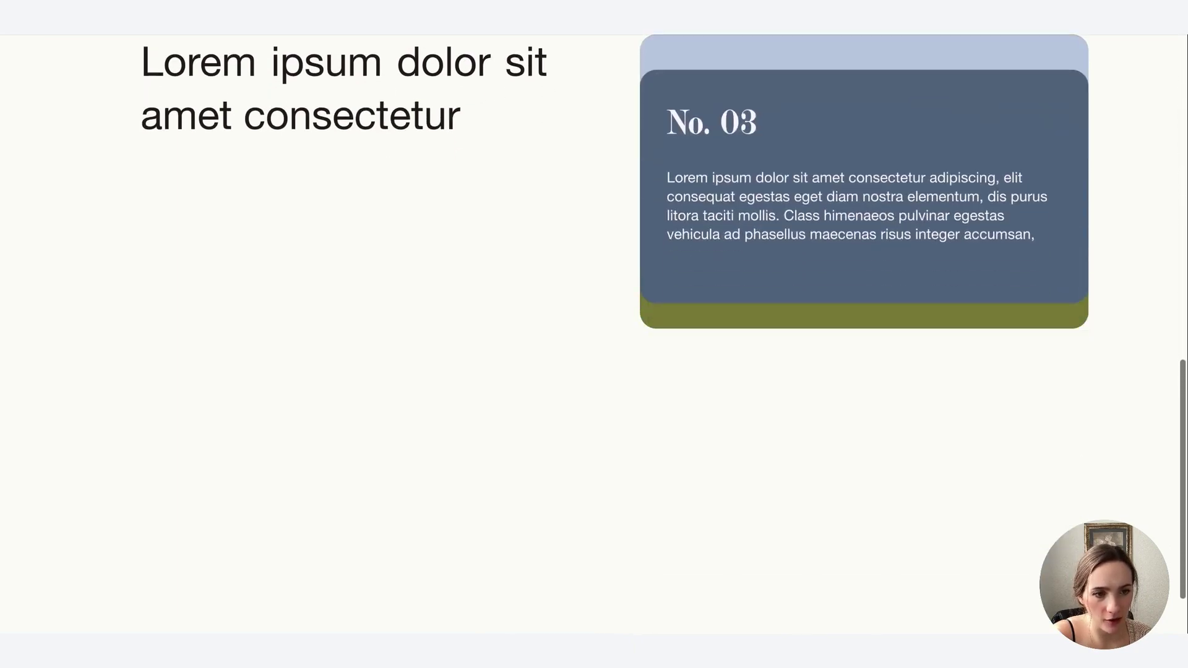
scroll(864, 334, "up", 14)
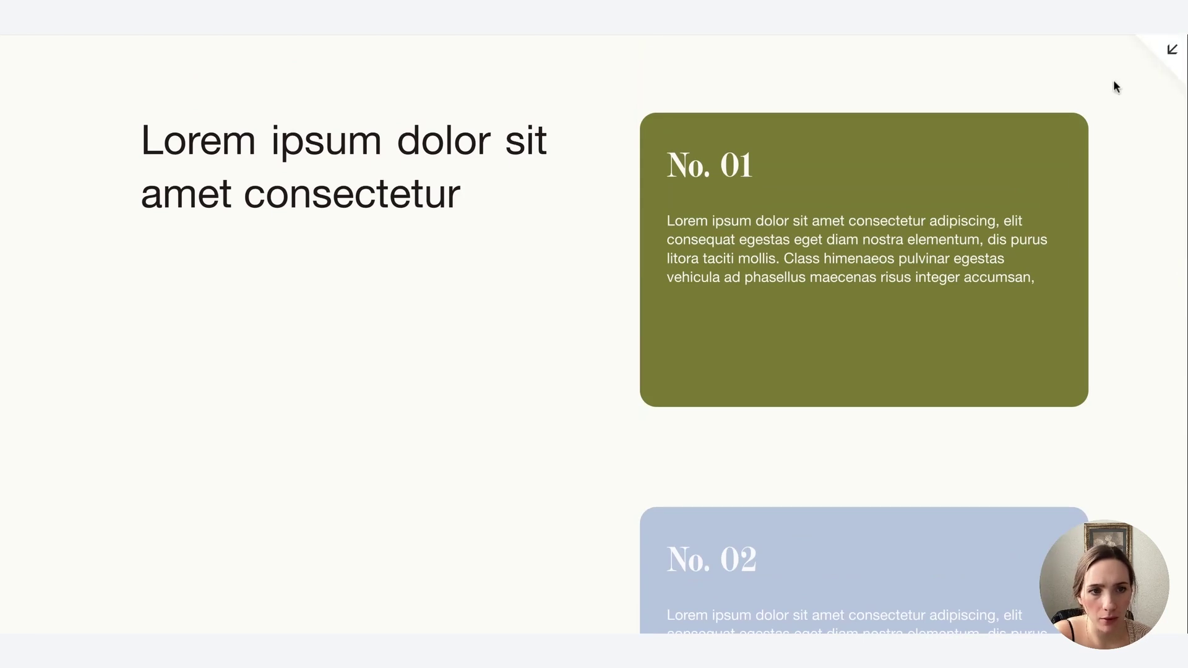
left_click(1163, 55)
left_click(240, 70)
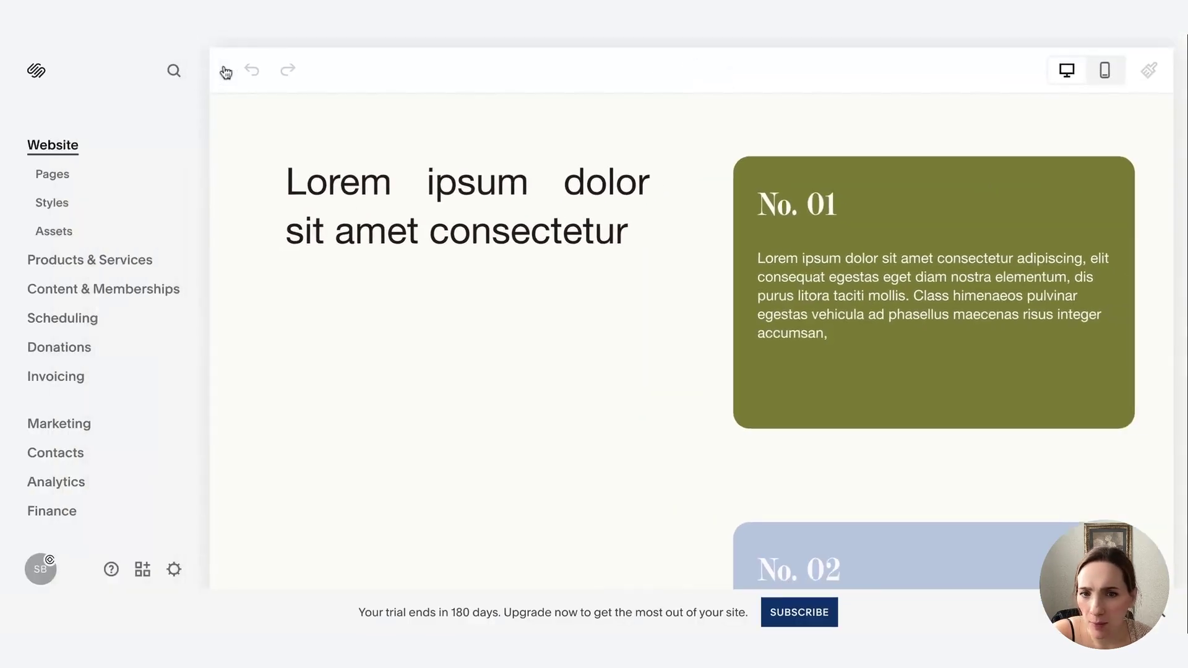
left_click(879, 303)
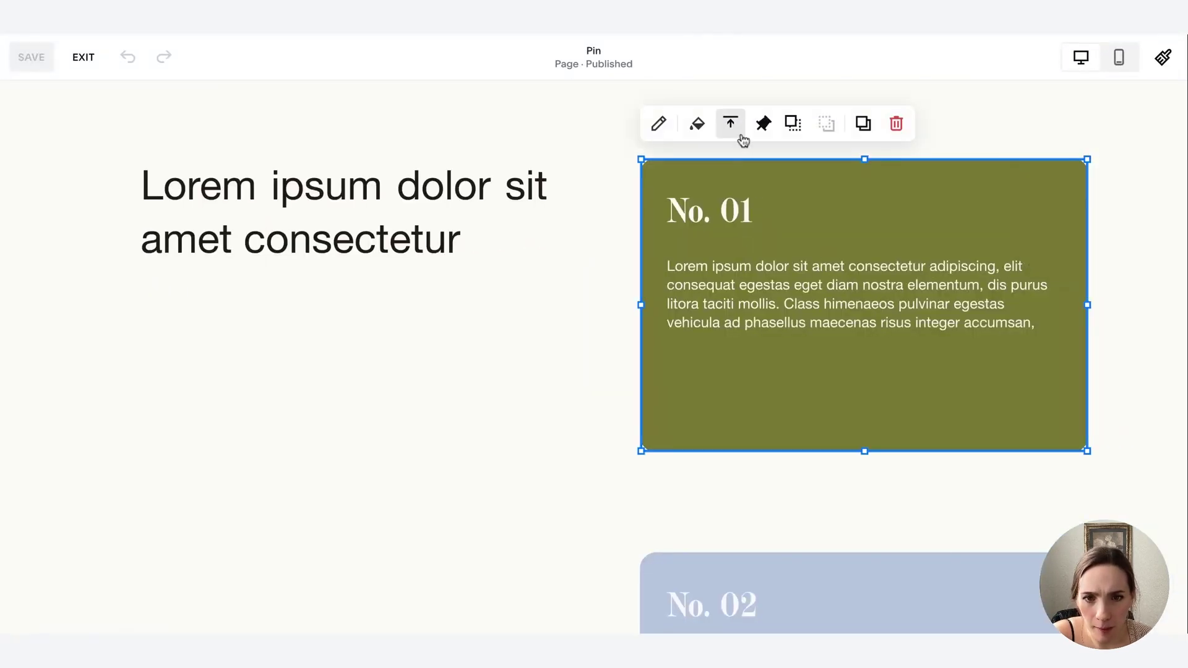
left_click(763, 127)
left_click(829, 177)
left_click(745, 503)
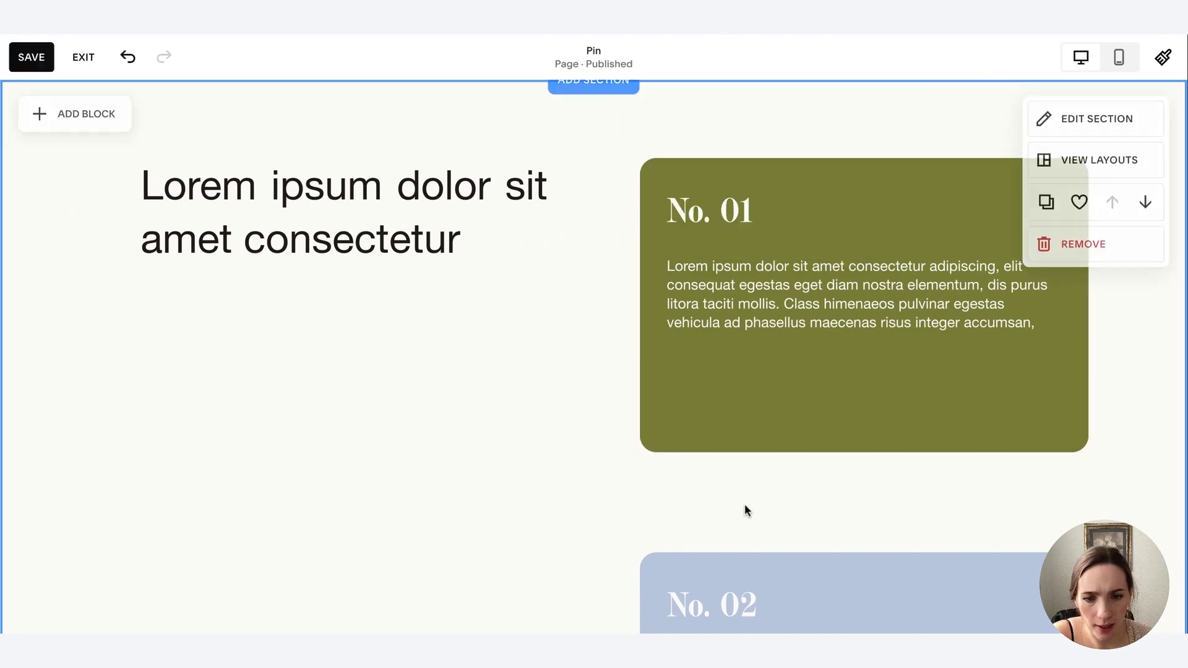
Step: Check the pin options of the No. 02 and No. 03 cards
left_click(701, 590)
left_click(768, 521)
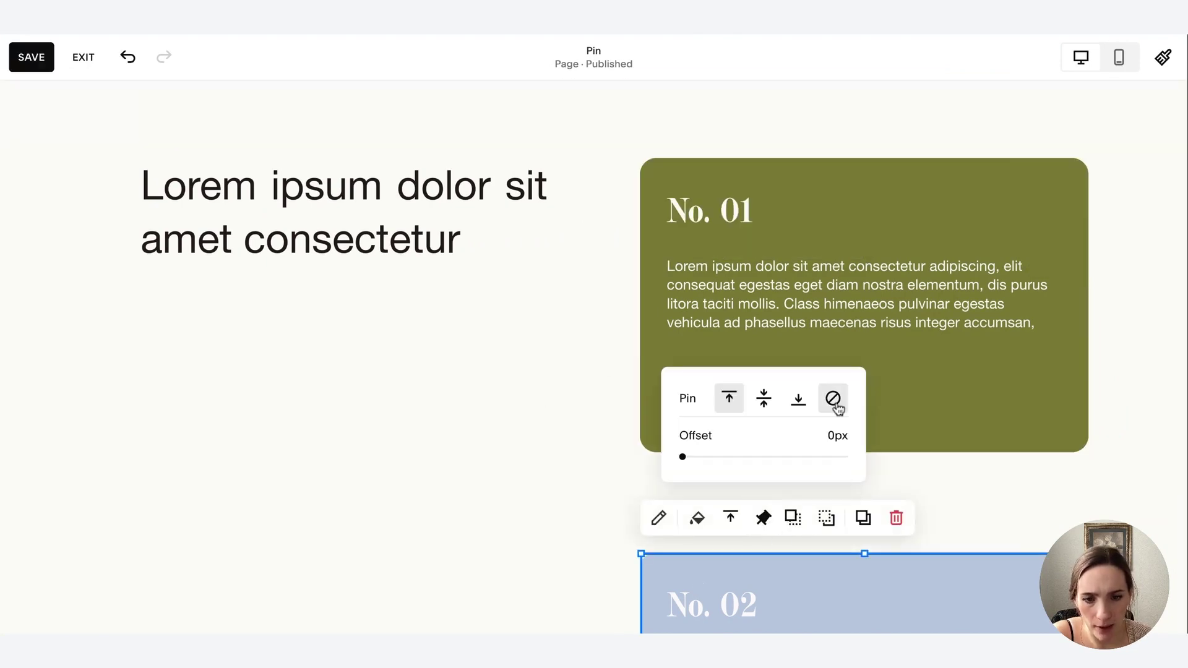
scroll(554, 521, "down", 3)
left_click(756, 545)
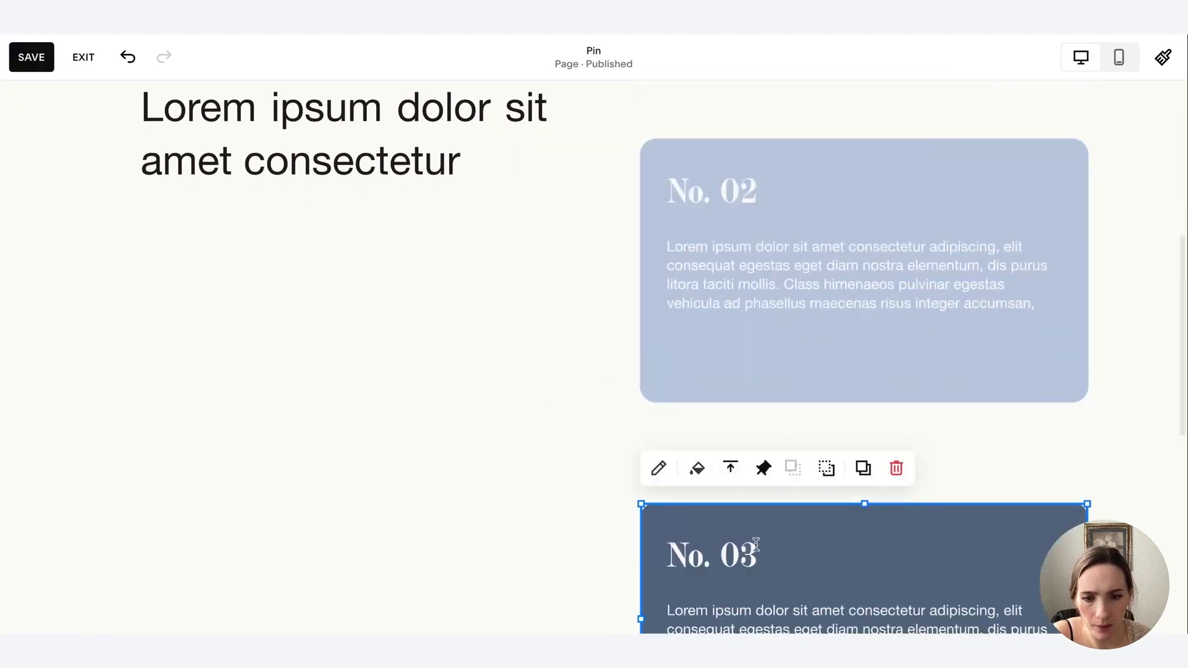
left_click(773, 473)
left_click(570, 384)
scroll(578, 371, "up", 6)
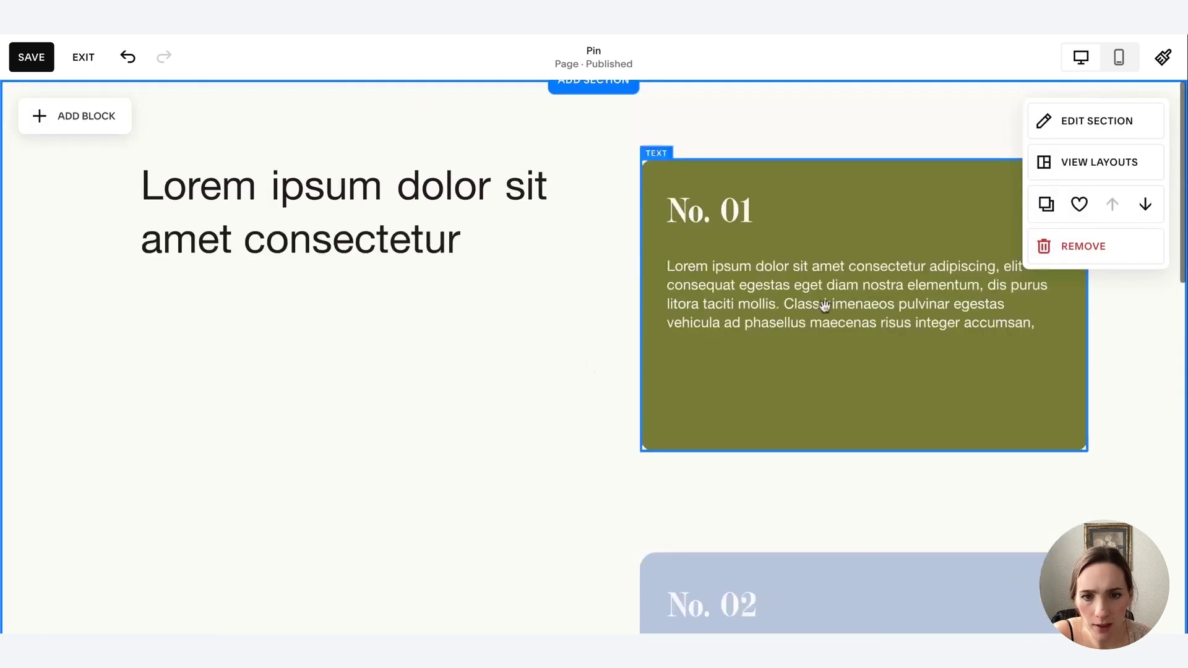
Step: Open the No. 01 card's background style panel showing its 20 corner radius
left_click(780, 199)
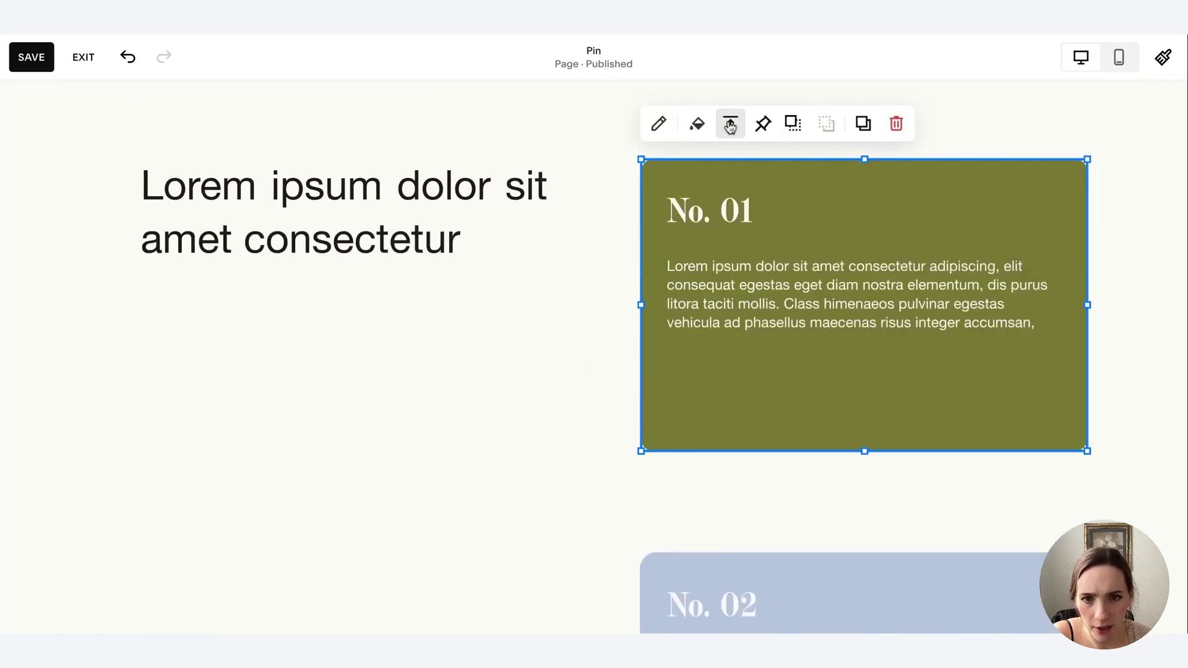
left_click(697, 125)
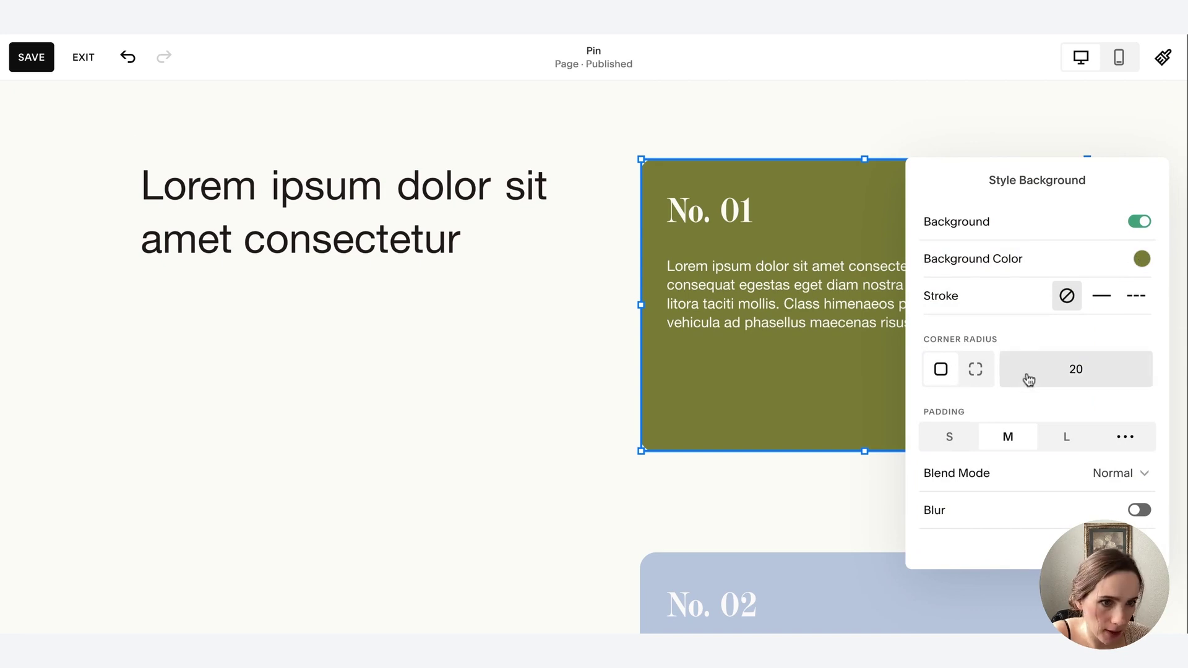
left_click(505, 470)
Step: Pin the No. 01 card to the top
scroll(712, 493, "down", 2)
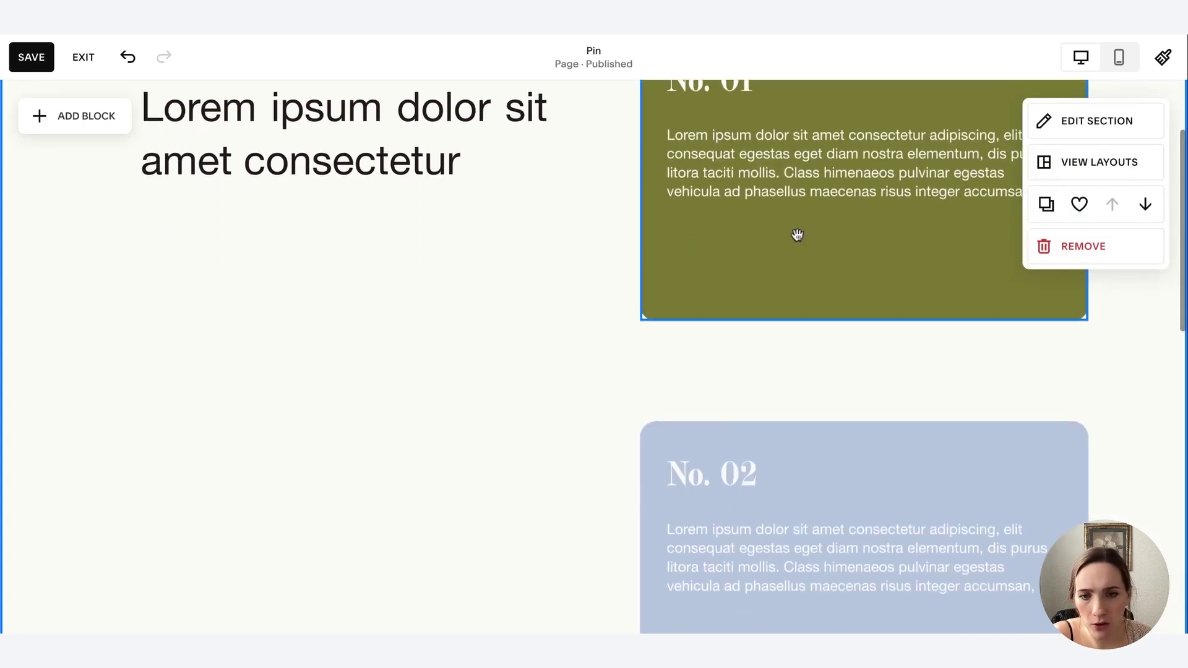
scroll(797, 235, "up", 2)
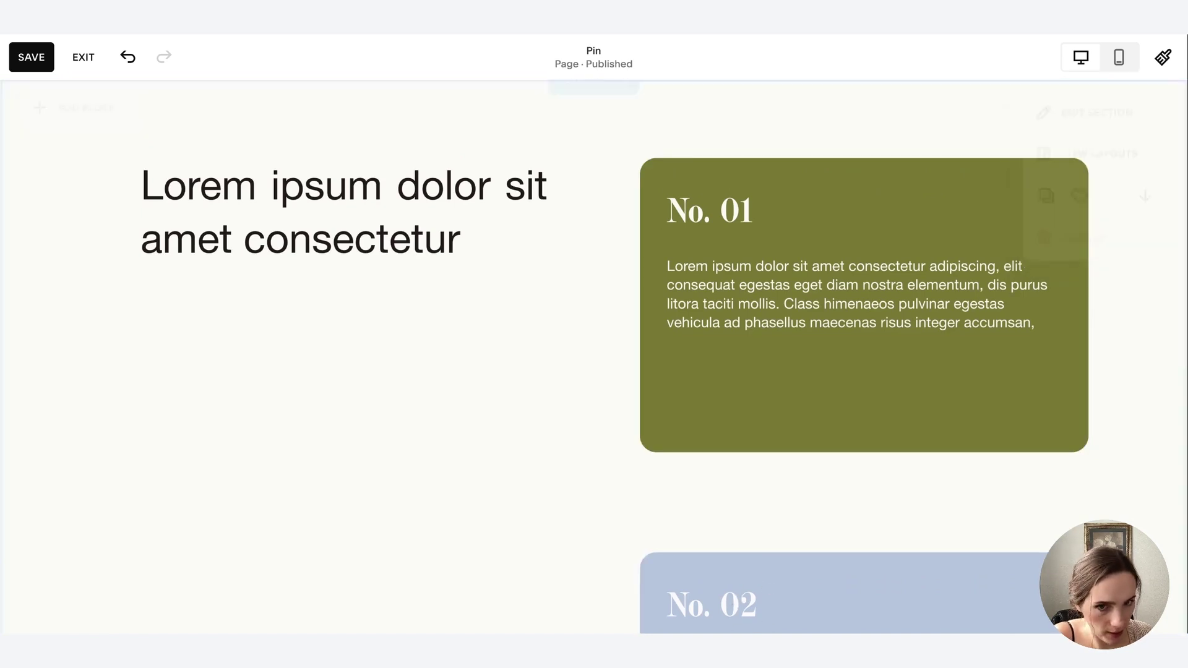
scroll(852, 452, "down", 4)
scroll(853, 453, "down", 2)
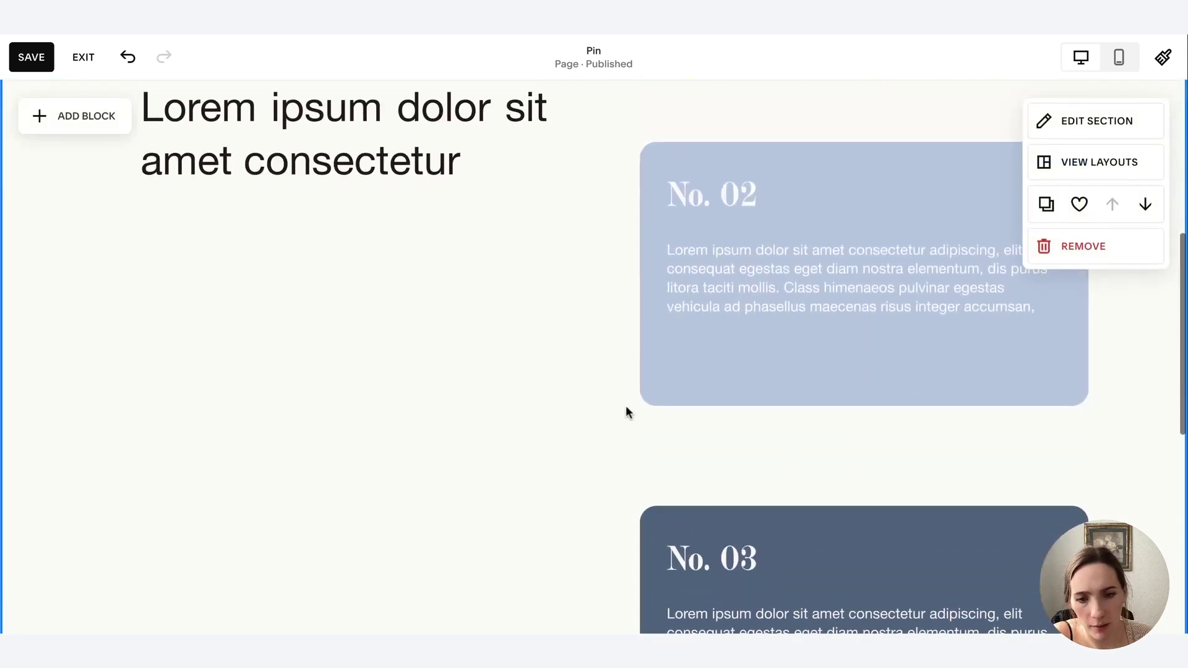
left_click(756, 483)
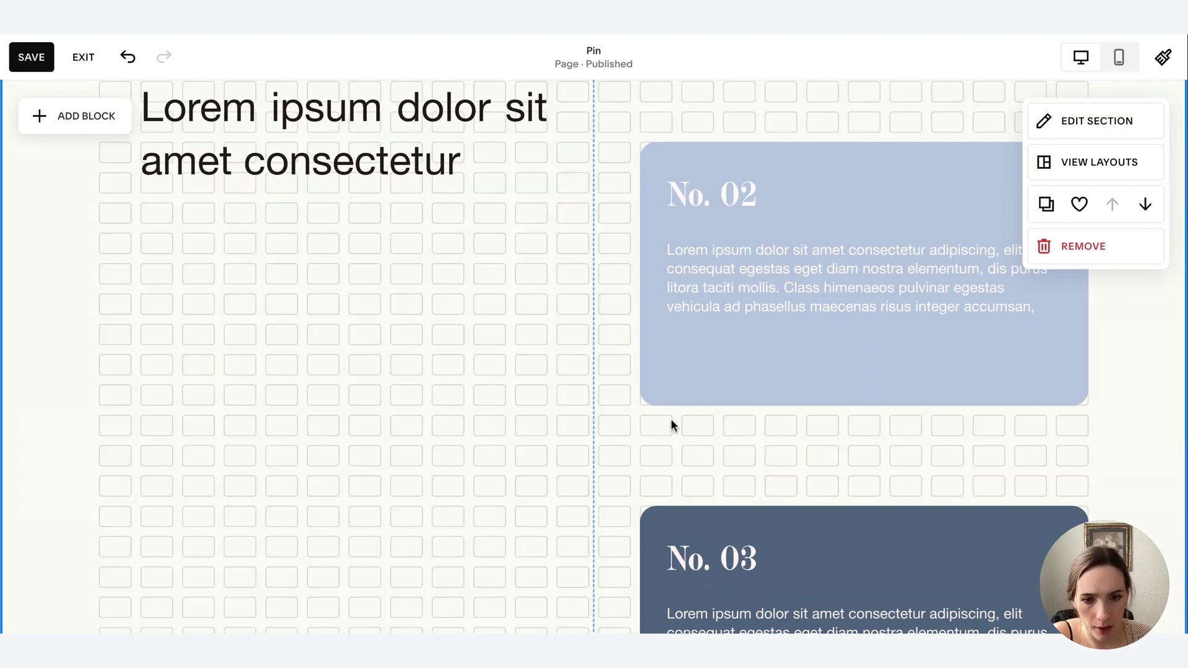
scroll(716, 352, "up", 3)
left_click(718, 303)
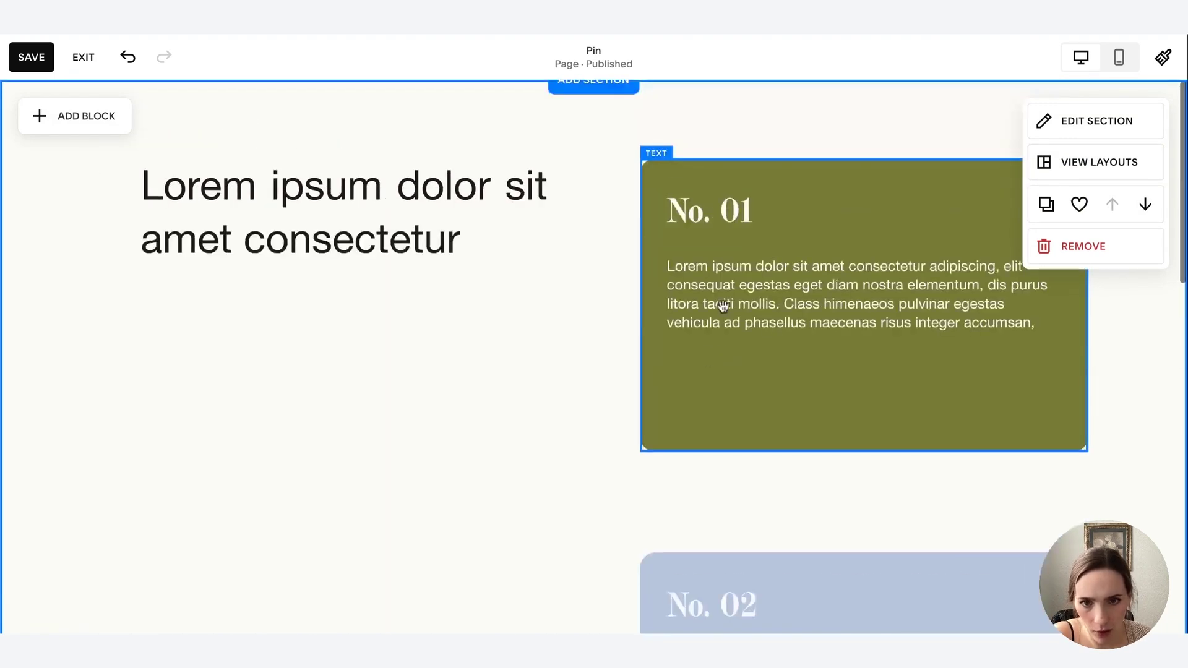
left_click(765, 124)
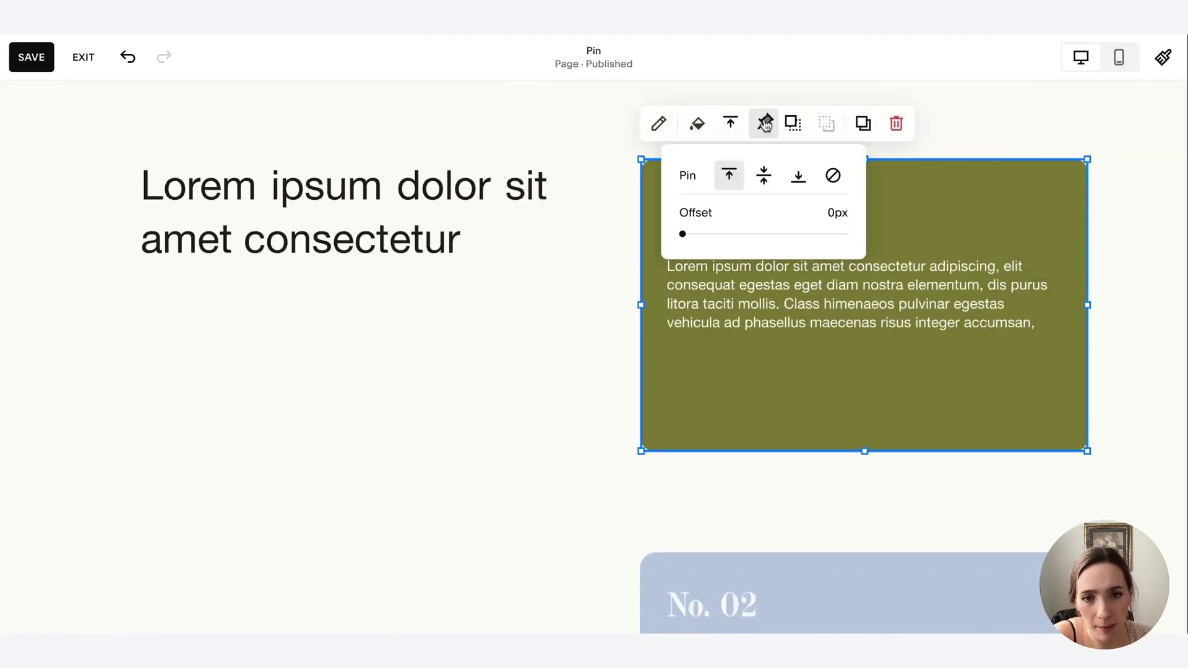
Step: Pin the No. 02 and No. 03 cards to the top as well
scroll(740, 488, "down", 1)
left_click(742, 482)
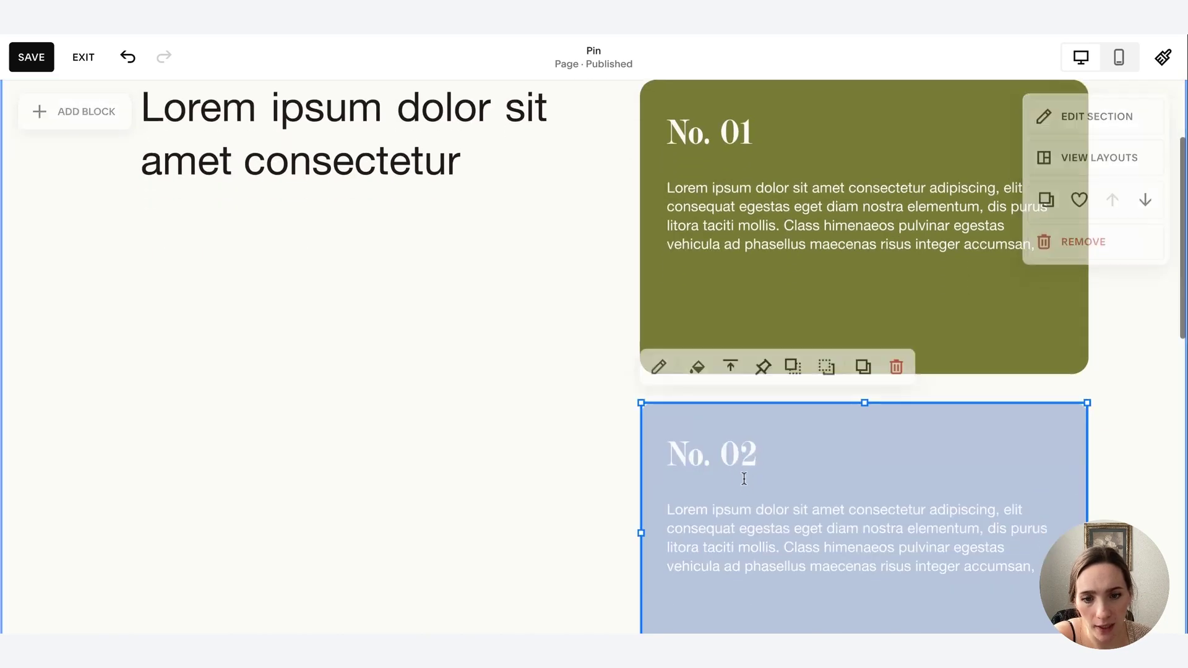
left_click(763, 369)
left_click(469, 414)
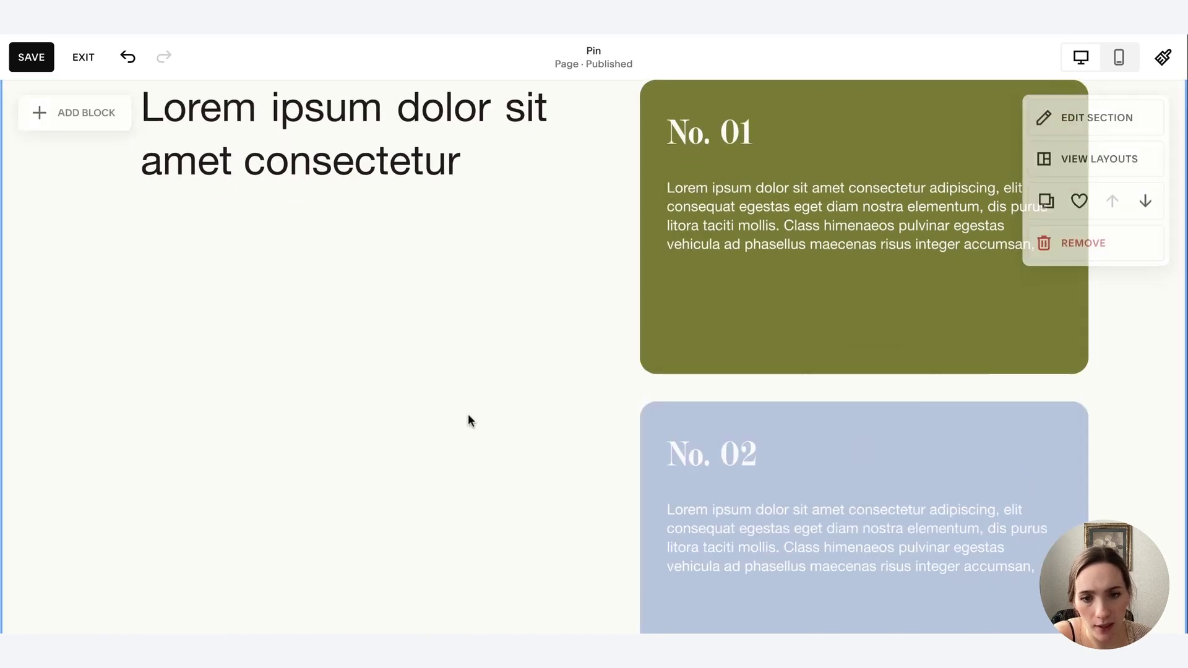
scroll(469, 413, "down", 5)
left_click(746, 427)
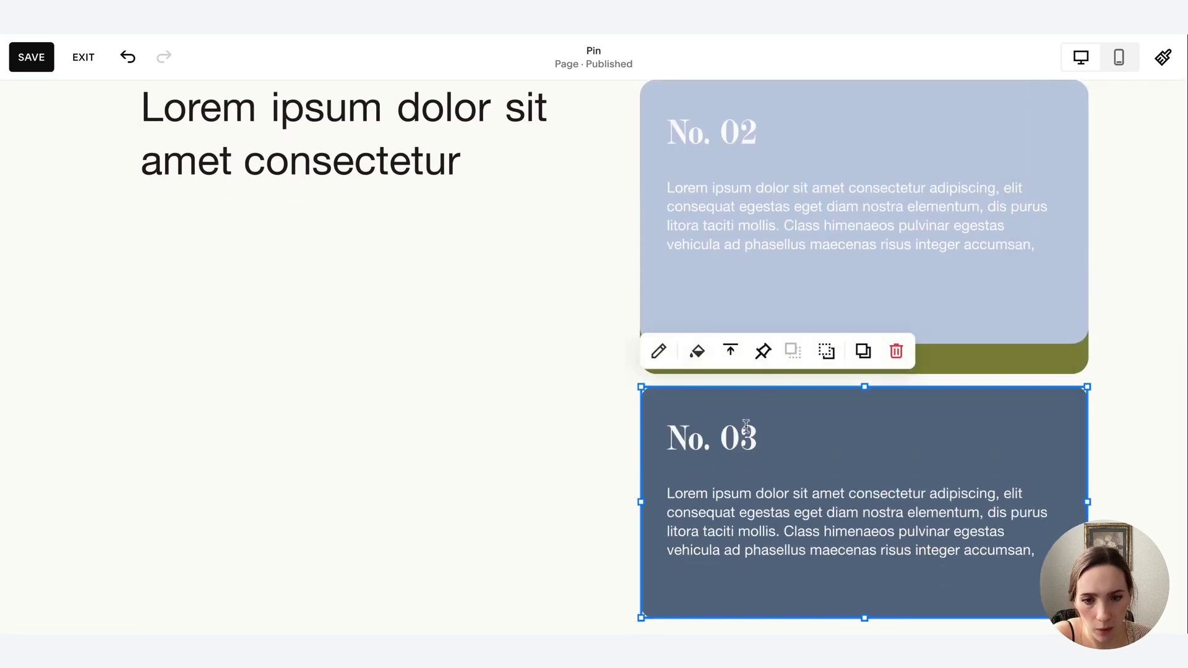
left_click(764, 353)
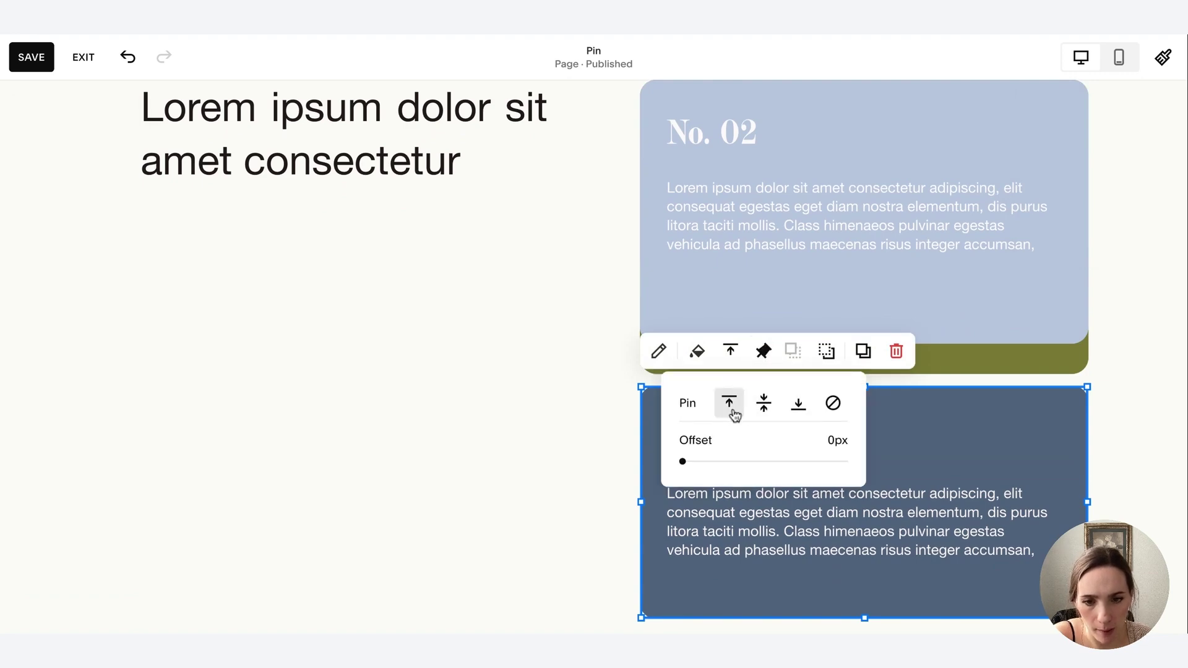
left_click(534, 395)
Step: Scroll up and down to test the three cards stacking
scroll(535, 394, "down", 5)
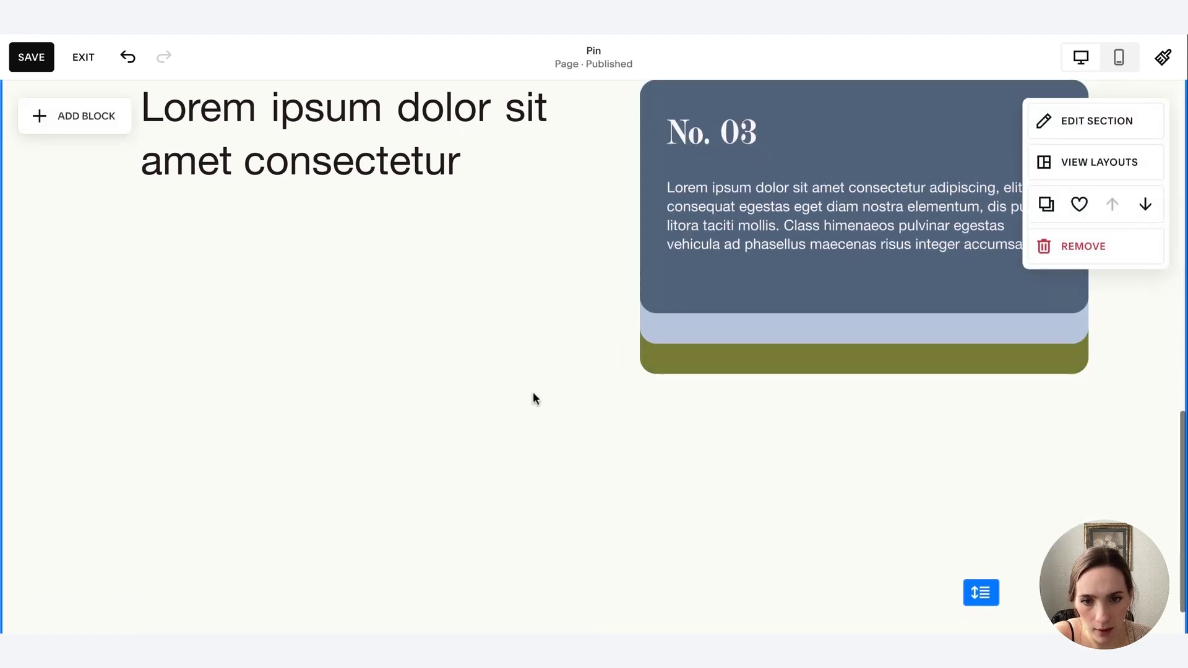
scroll(533, 393, "up", 5)
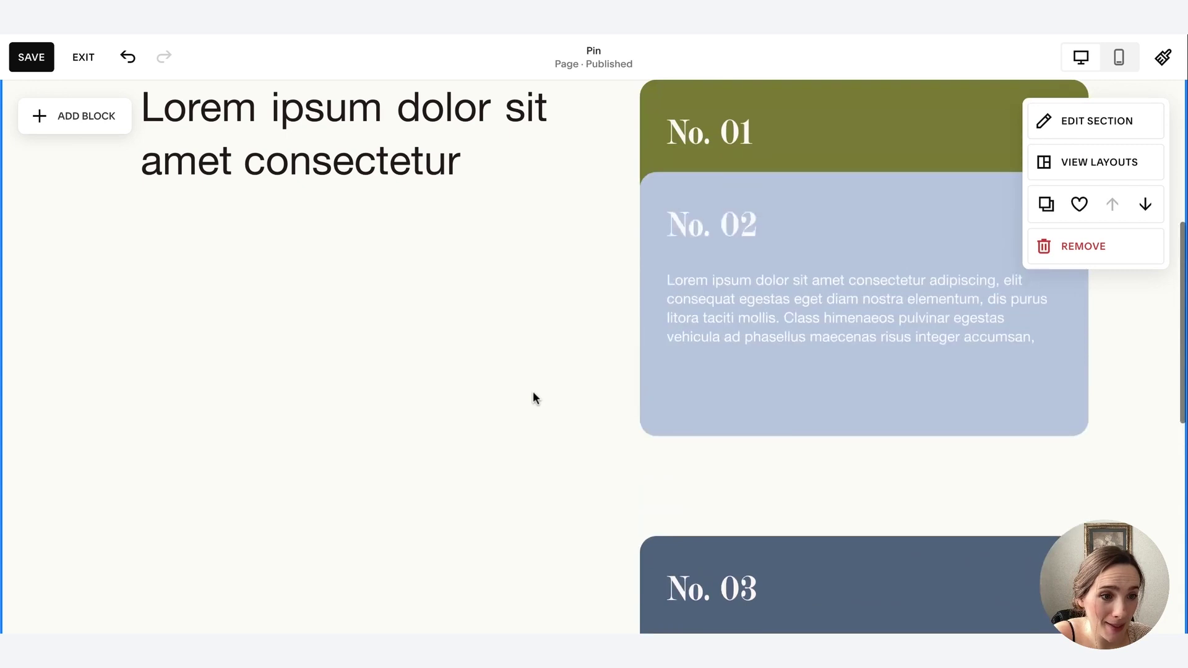
scroll(534, 391, "up", 3)
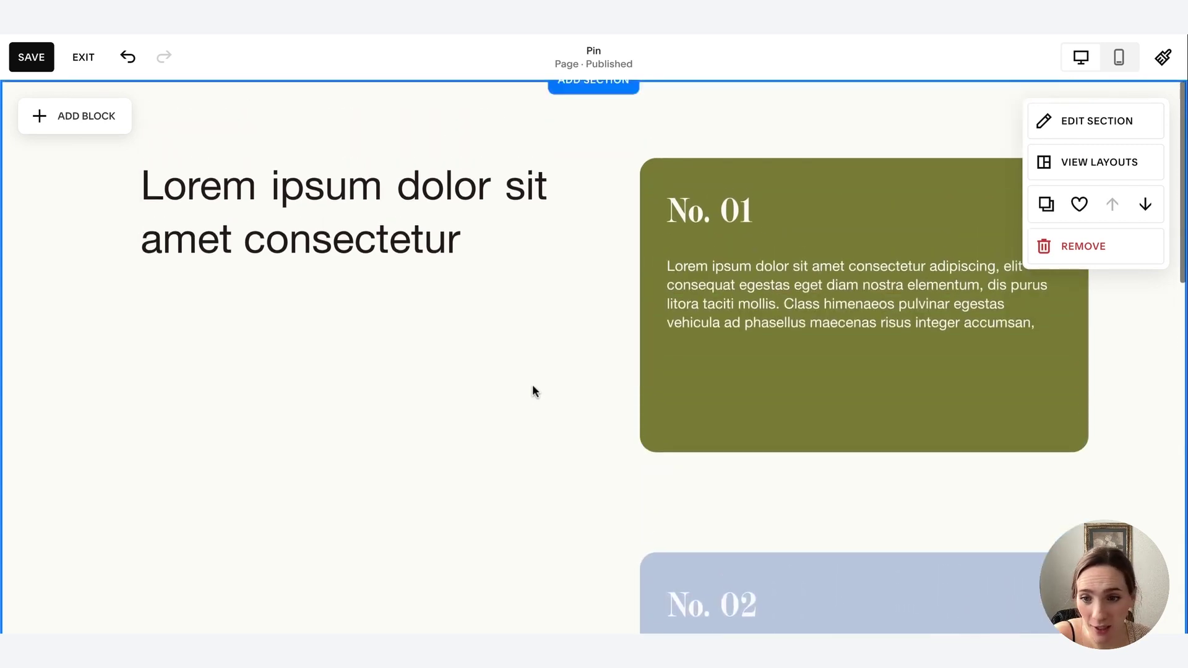
scroll(533, 389, "down", 1)
scroll(533, 386, "down", 5)
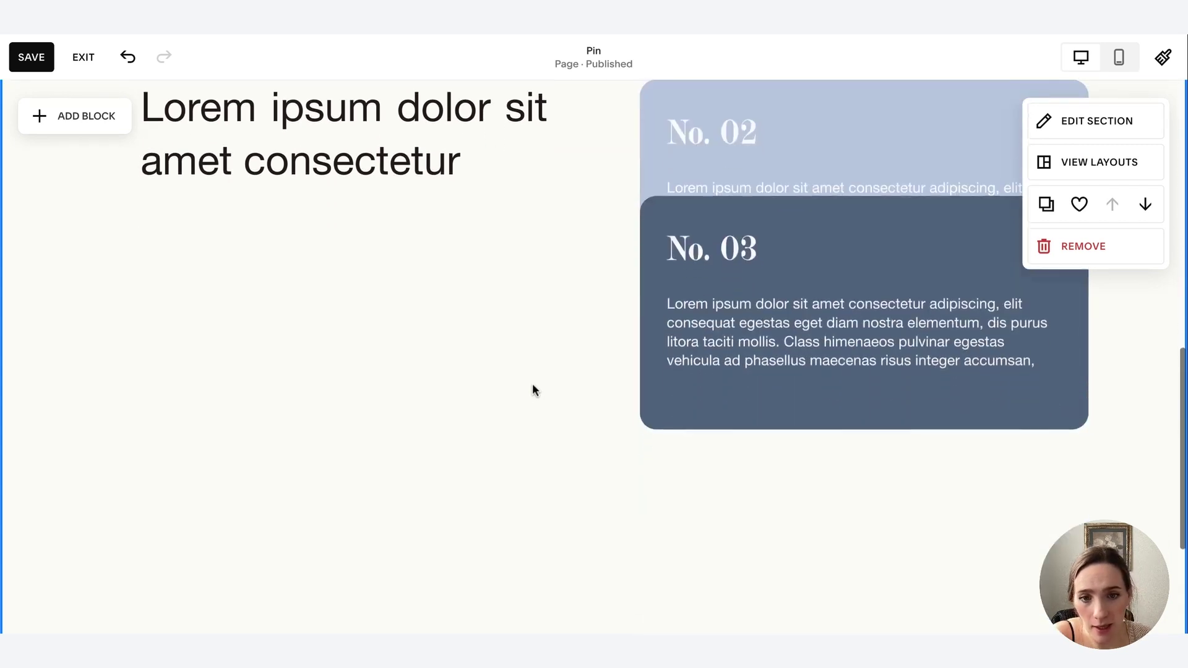
scroll(532, 389, "up", 3)
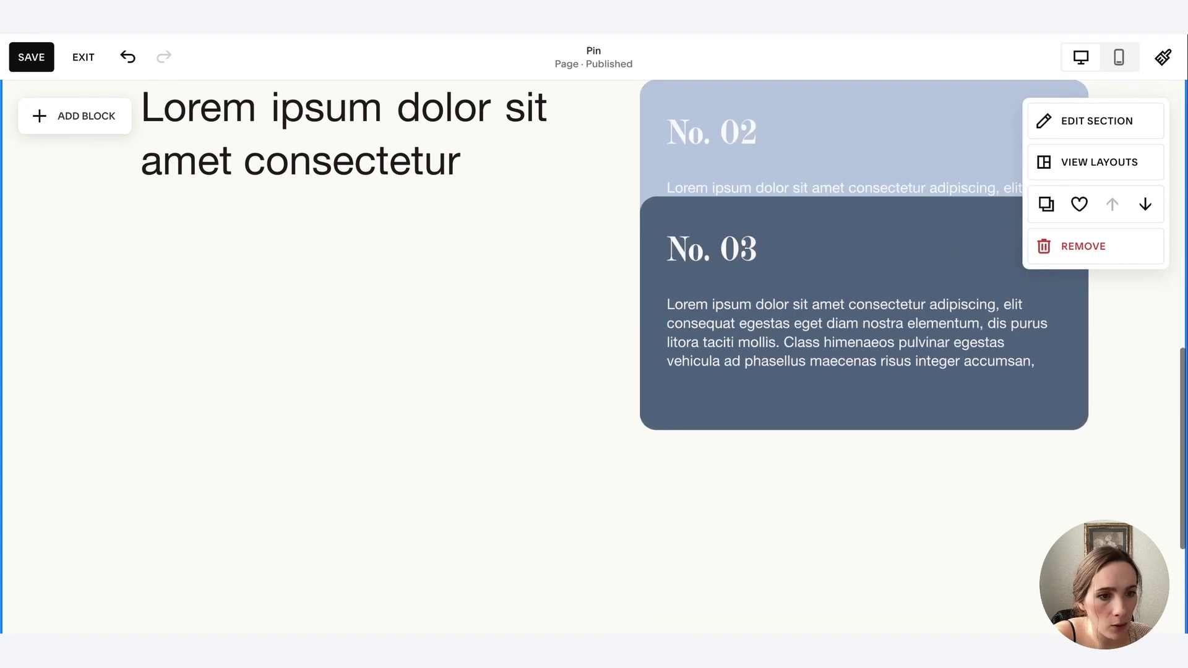
scroll(532, 388, "up", 3)
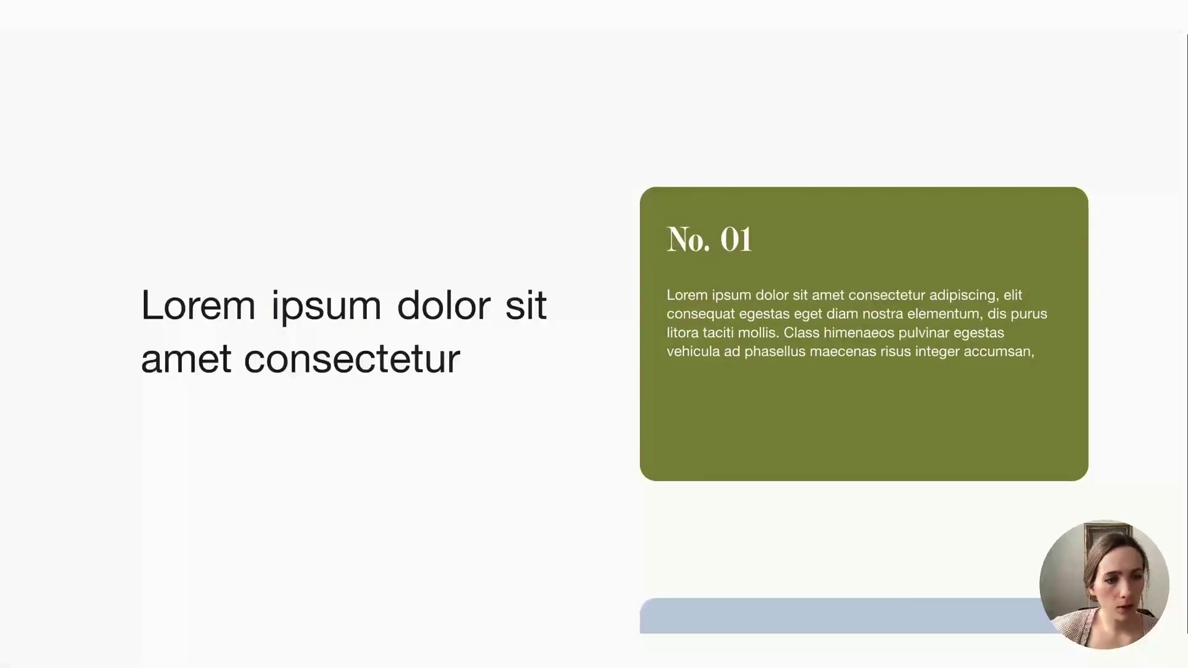
Step: Scroll the full-screen preview down and back up to watch the No. 01–03 cards stack
scroll(863, 372, "down", 5)
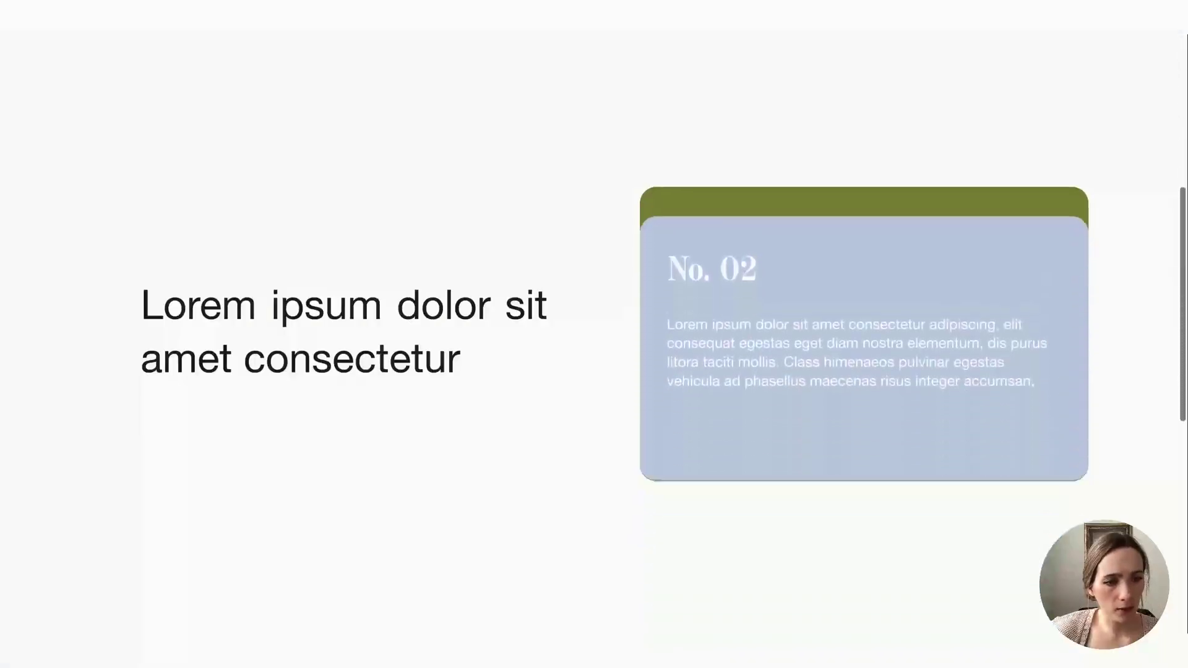
scroll(864, 371, "down", 6)
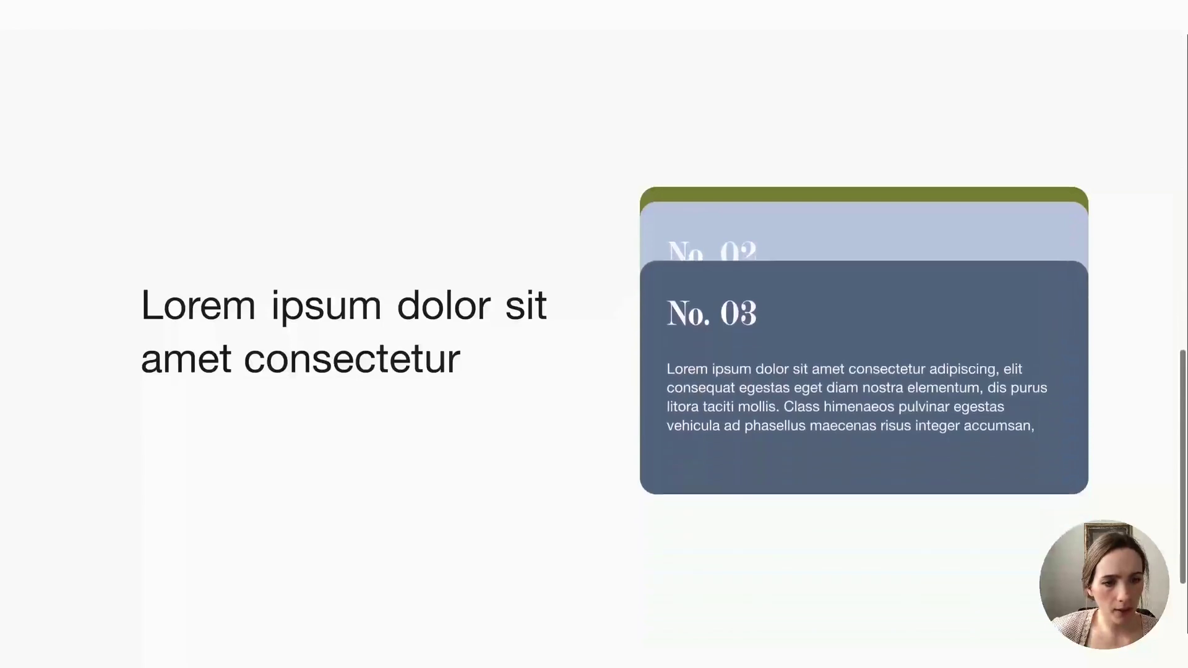
scroll(863, 372, "down", 3)
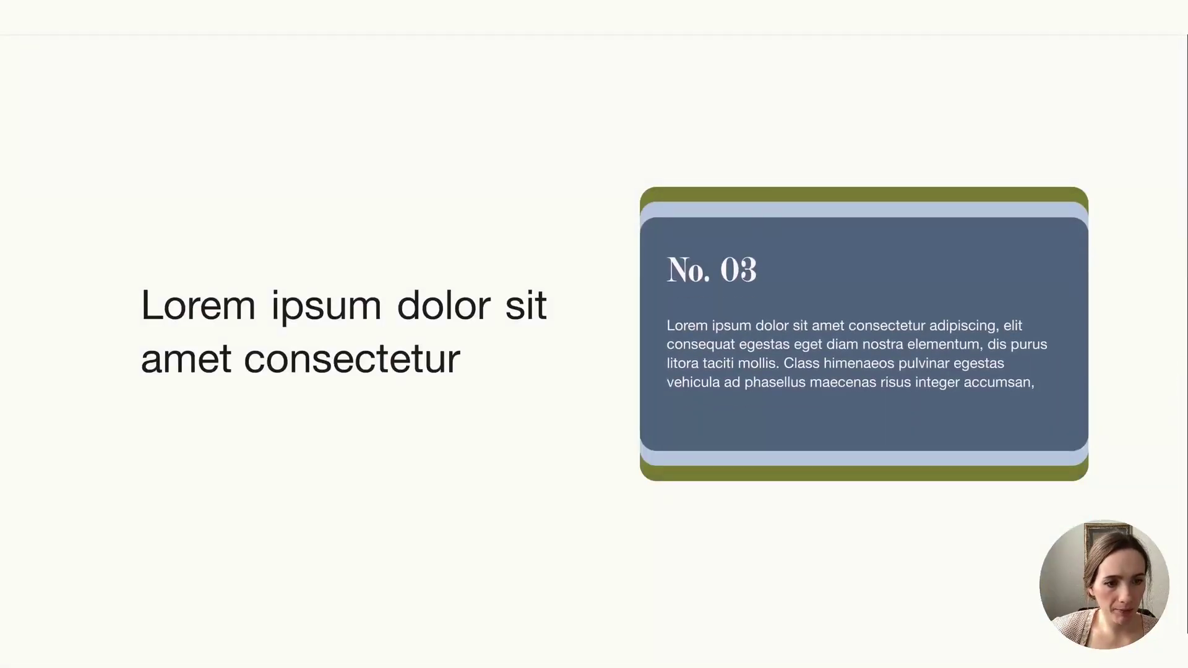
scroll(864, 371, "up", 8)
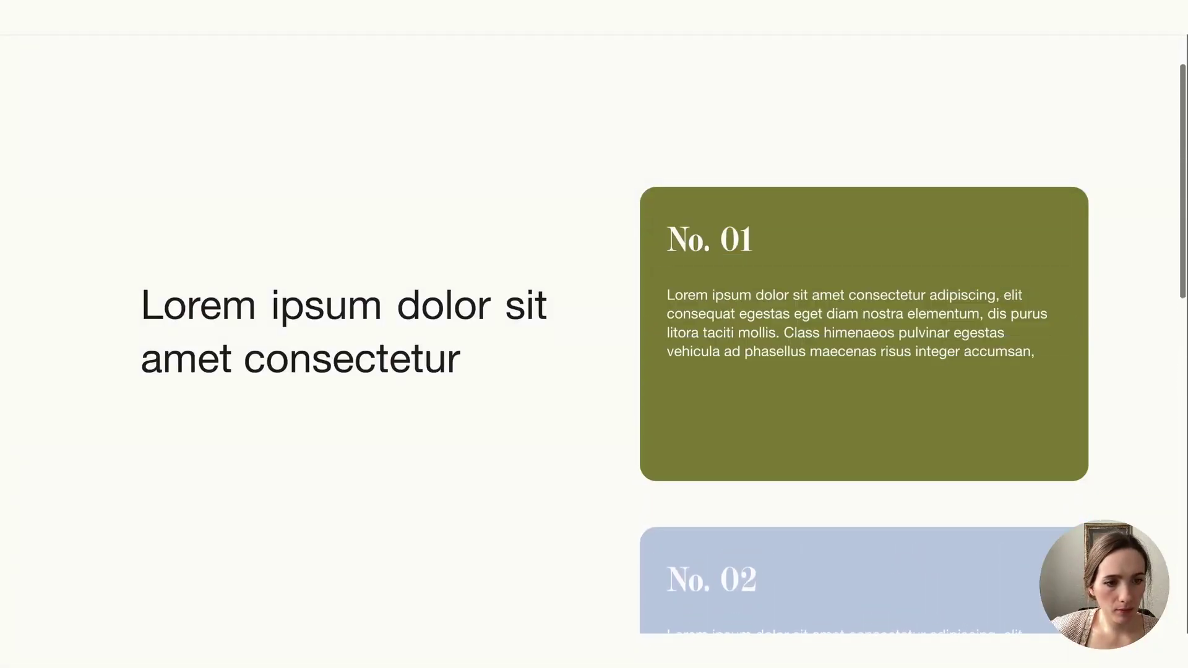
scroll(1030, 176, "up", 2)
Step: Return to the editor and pin the No. 01 card to the screen centre
left_click(1173, 62)
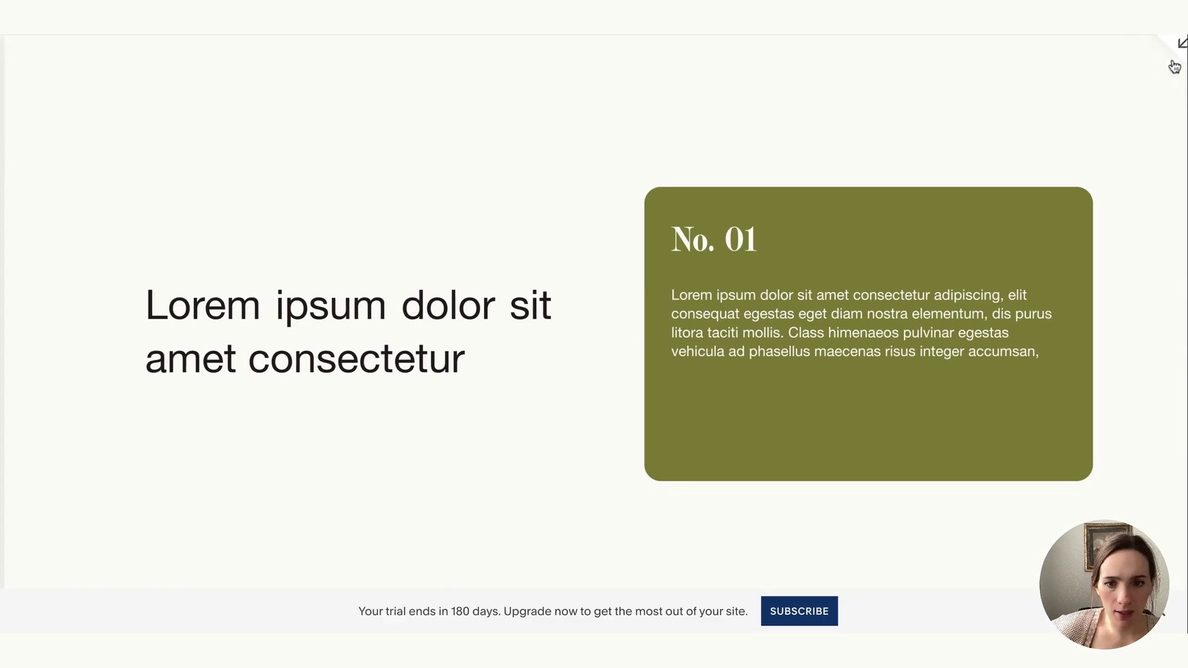
left_click(247, 80)
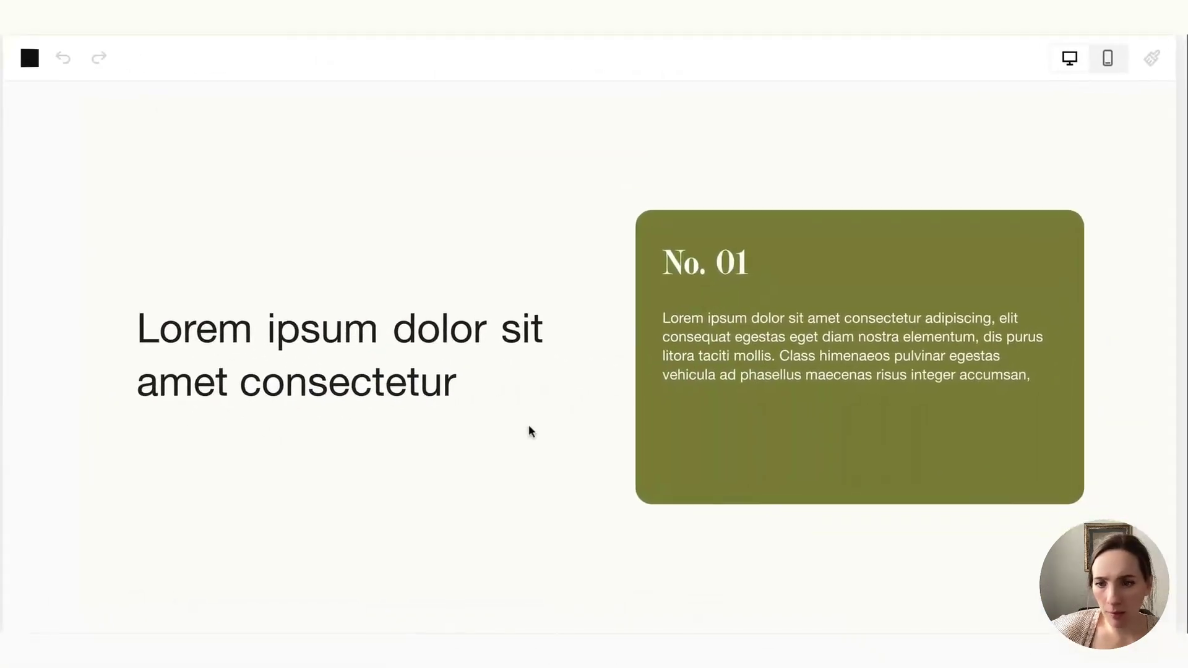
left_click(821, 381)
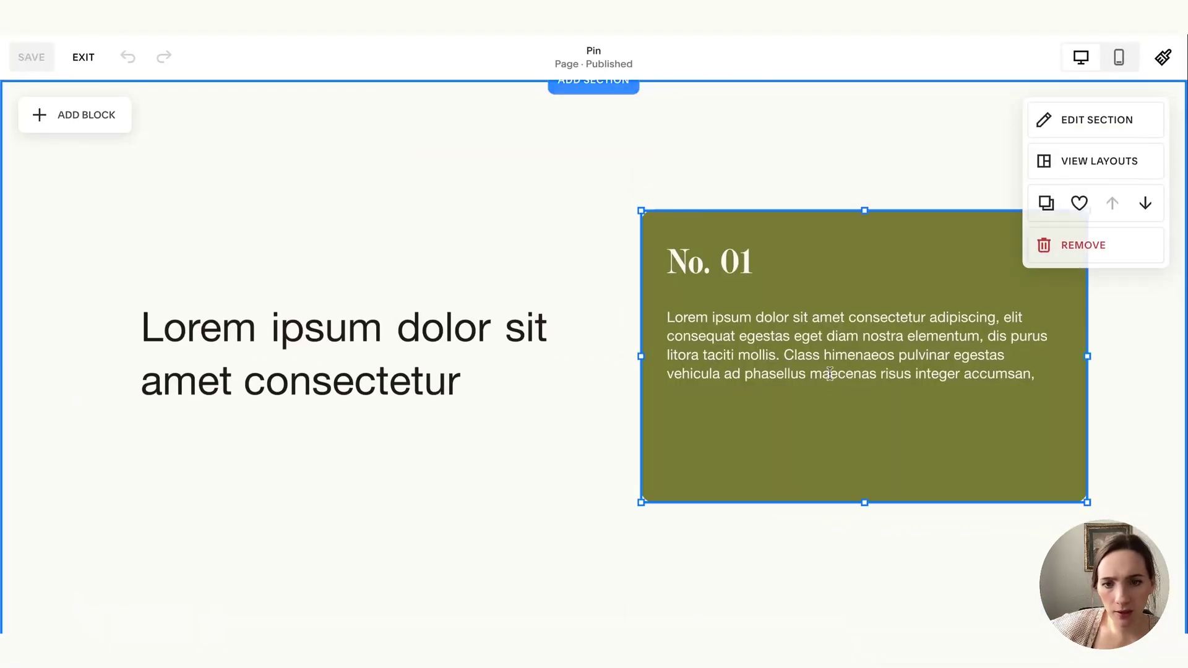
left_click(772, 186)
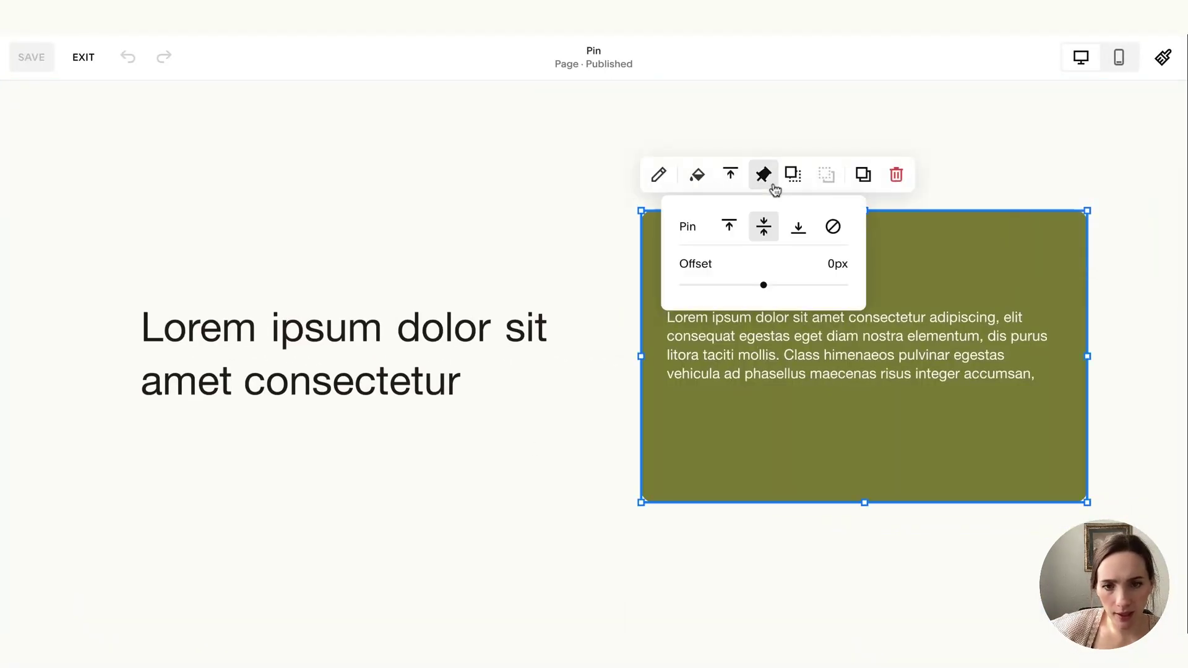
left_click(765, 227)
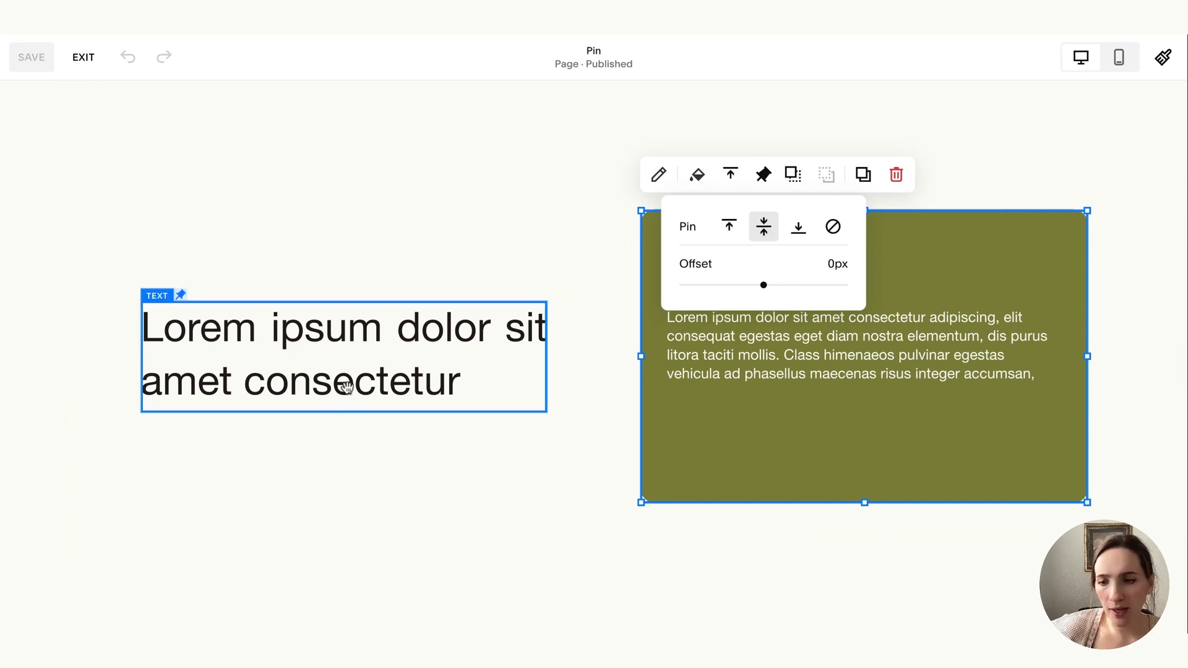
Step: Confirm the heading beside it is also pinned to the centre
left_click(348, 387)
left_click(265, 264)
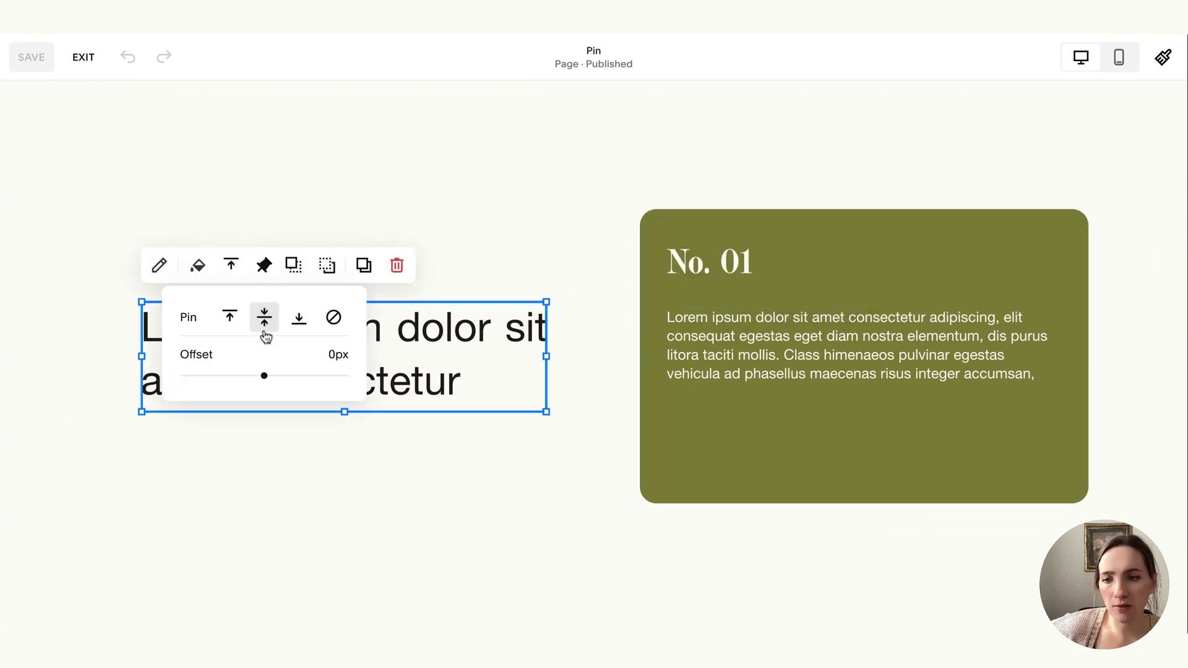
left_click(491, 488)
scroll(492, 488, "down", 5)
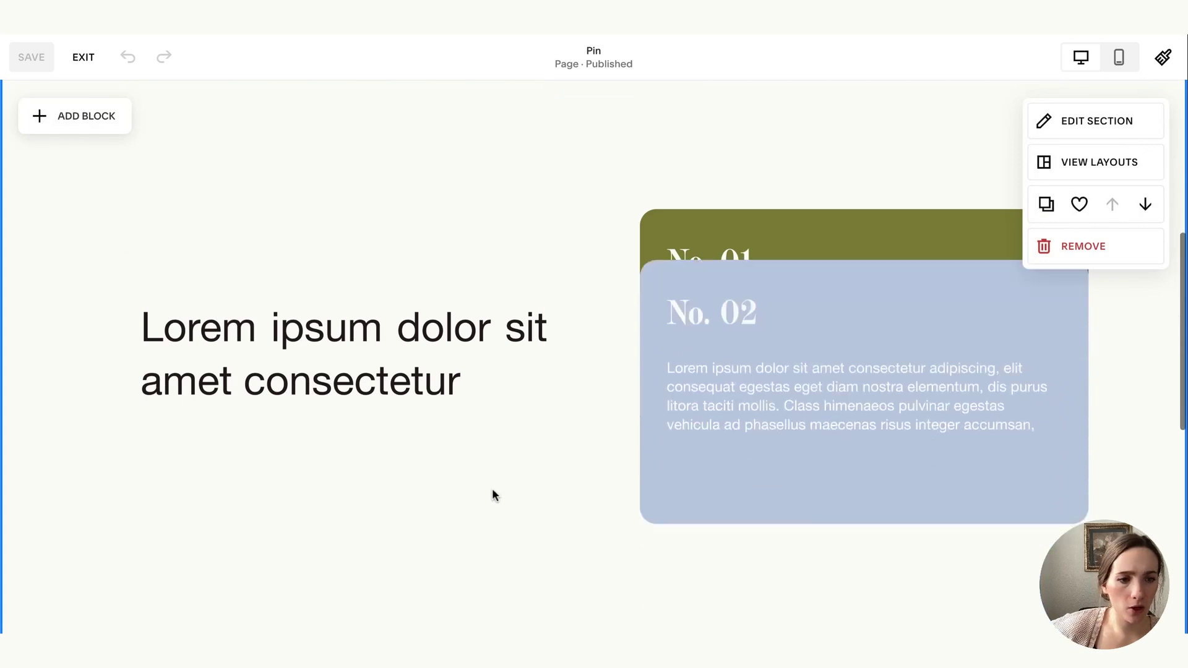
Step: Lengthen the No. 03 card by dragging its bottom edge down on the grid
scroll(491, 489, "down", 5)
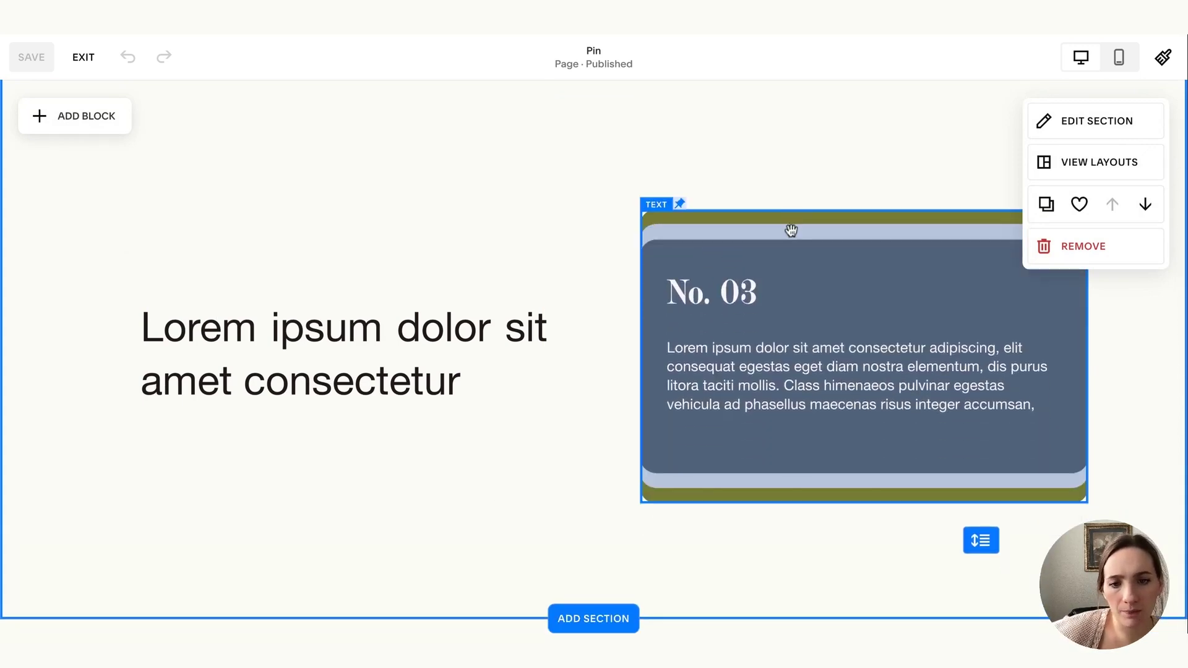
left_click(825, 227)
mouse_move(859, 228)
left_mouse_down()
mouse_move(859, 206)
mouse_move(864, 235)
left_mouse_up()
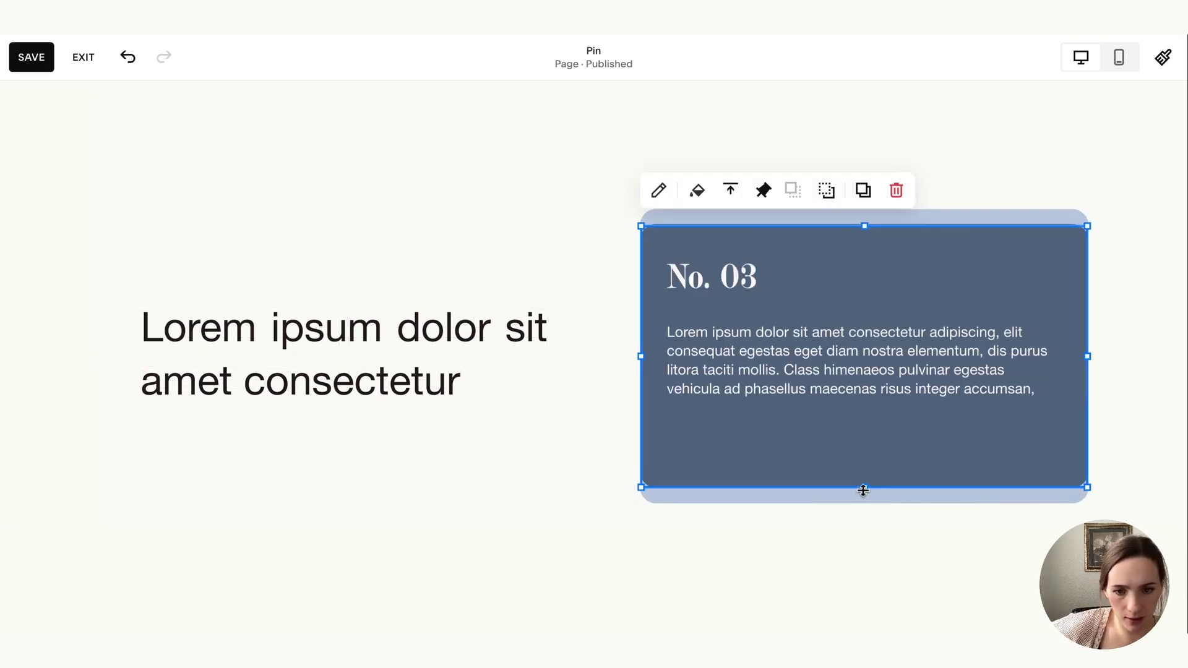
mouse_move(863, 490)
left_mouse_down()
mouse_move(856, 509)
mouse_move(860, 498)
left_mouse_up()
left_click(530, 469)
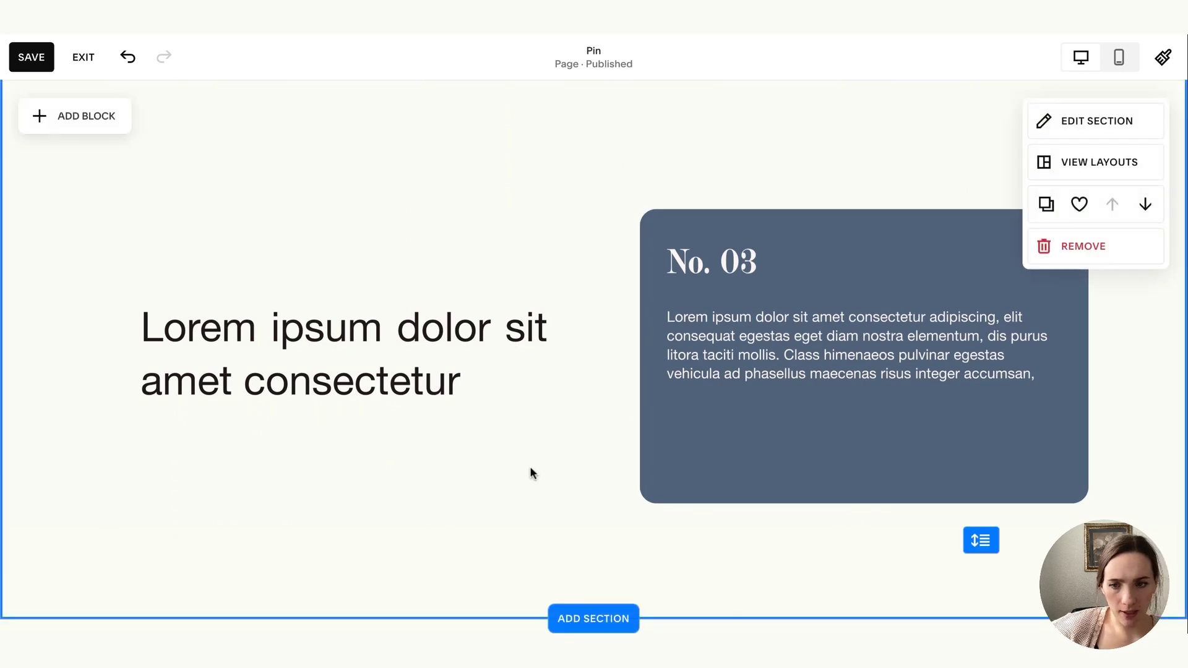
Step: Shorten the No. 02 card, resize No. 03 within the stack, and adjust the section height
scroll(435, 486, "up", 10)
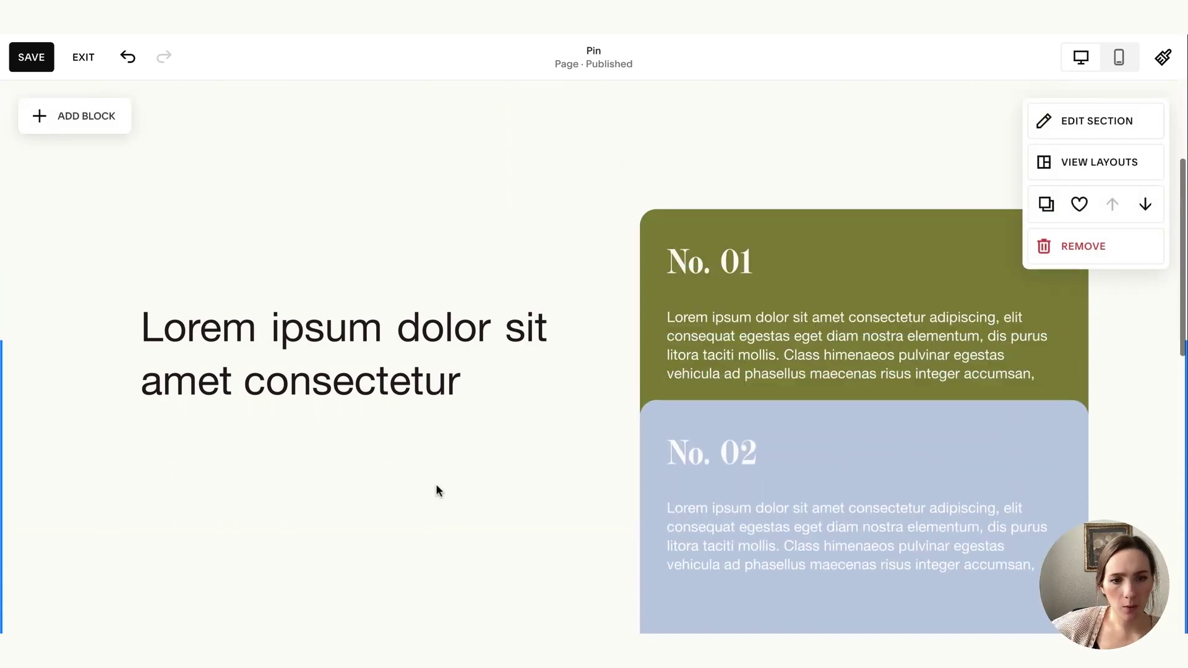
scroll(436, 484, "down", 5)
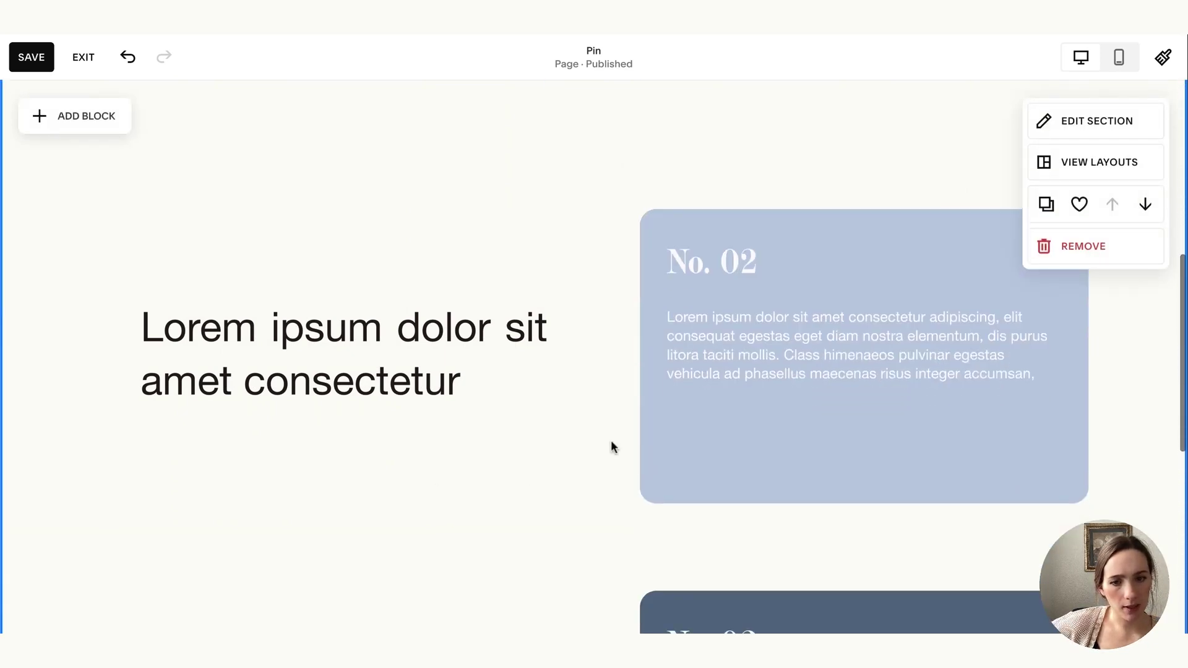
left_click(863, 498)
left_click_drag(865, 501, 865, 489)
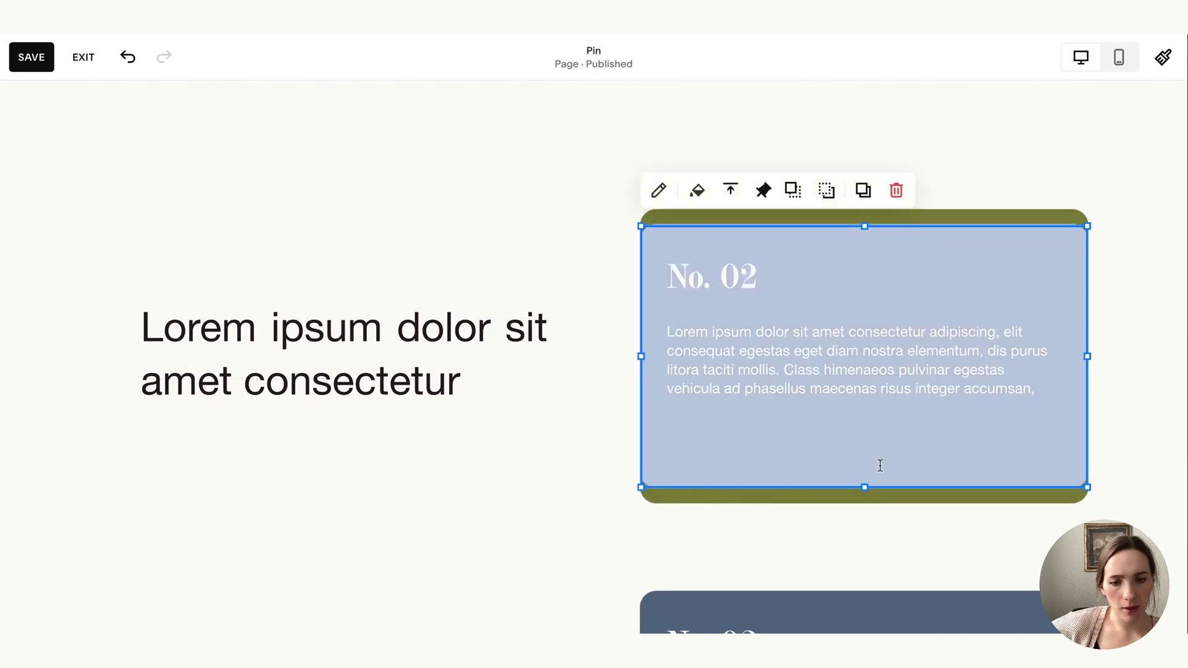
left_click(898, 607)
scroll(883, 538, "down", 4)
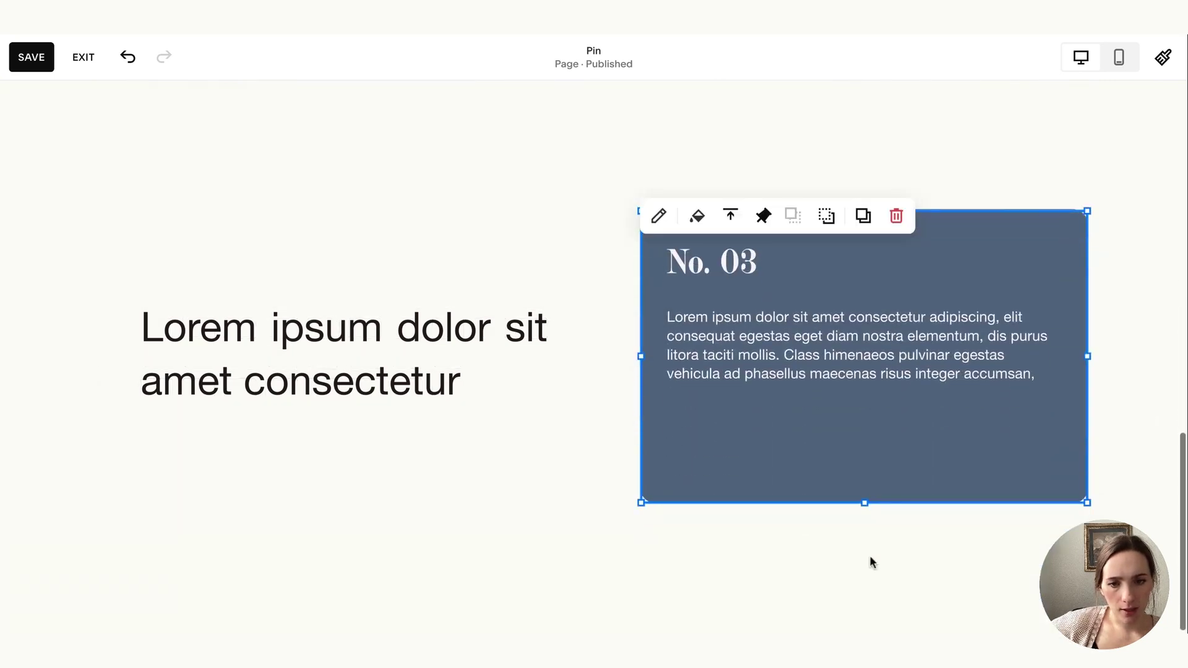
left_click_drag(868, 489, 863, 499)
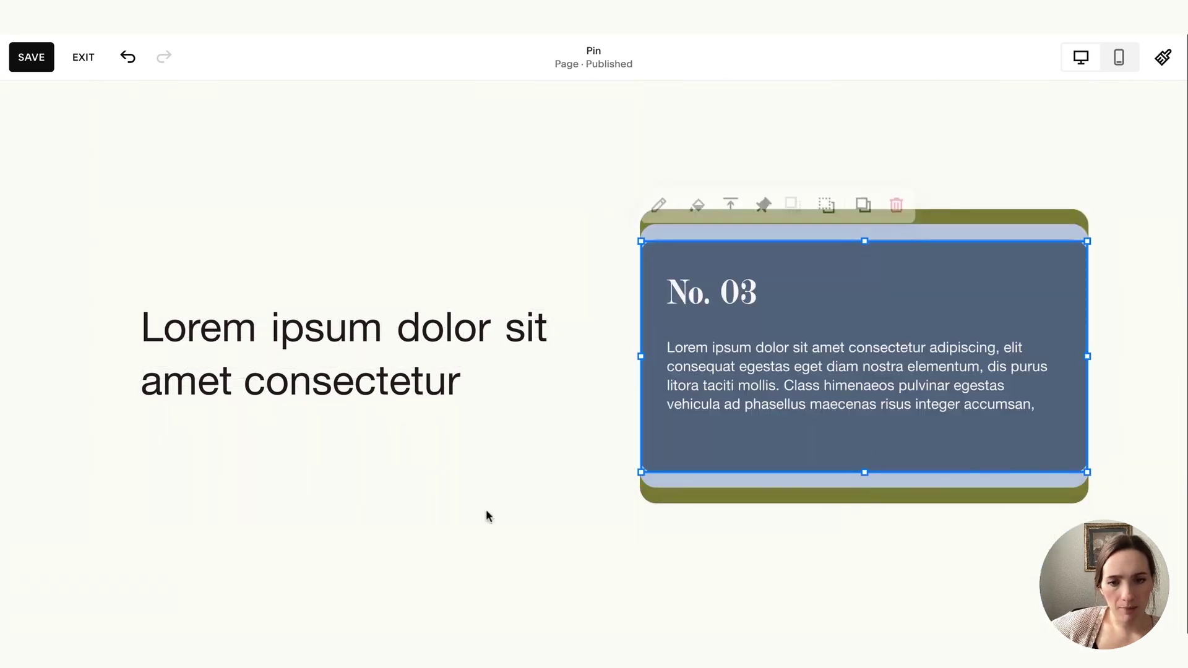
left_click(687, 584)
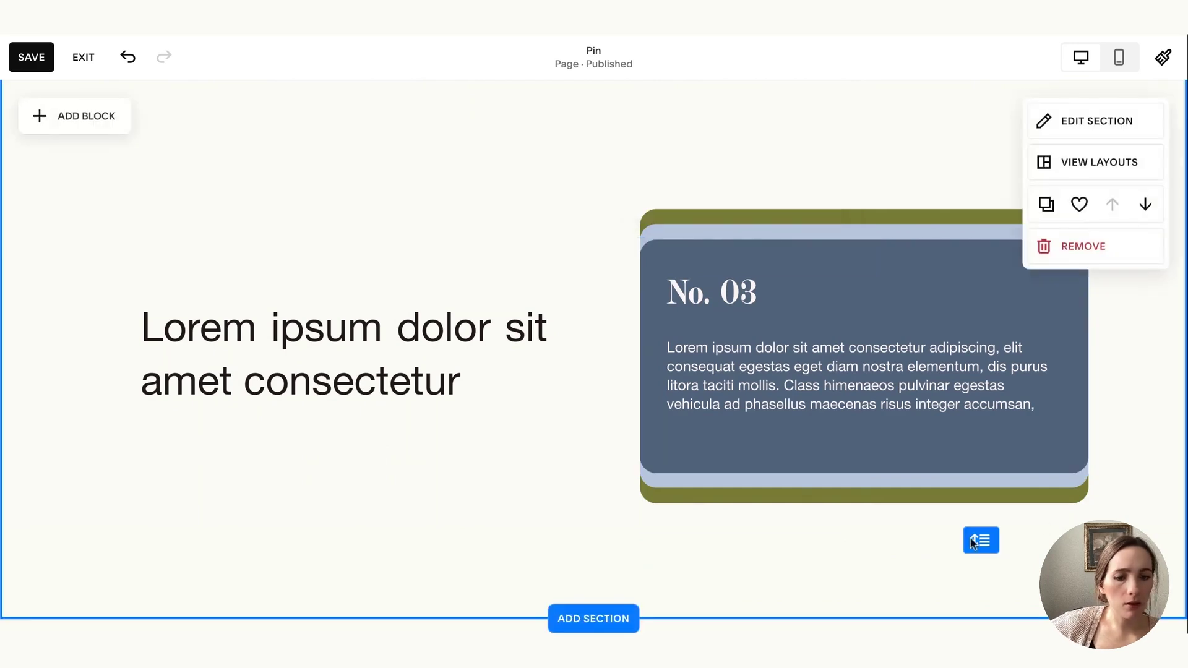
mouse_move(990, 533)
left_mouse_down()
mouse_move(988, 544)
mouse_move(979, 523)
mouse_move(981, 538)
left_mouse_up()
Step: Save and exit the Pin page, then scroll a full-screen preview to watch the cards stack
left_click(28, 57)
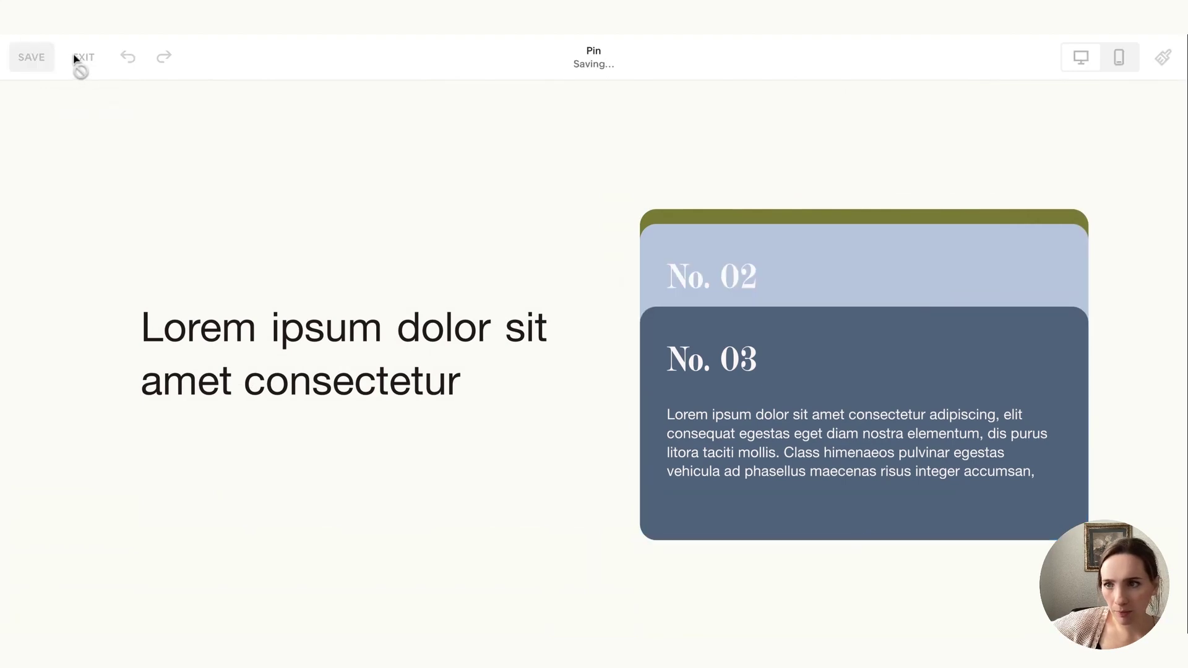
left_click(75, 58)
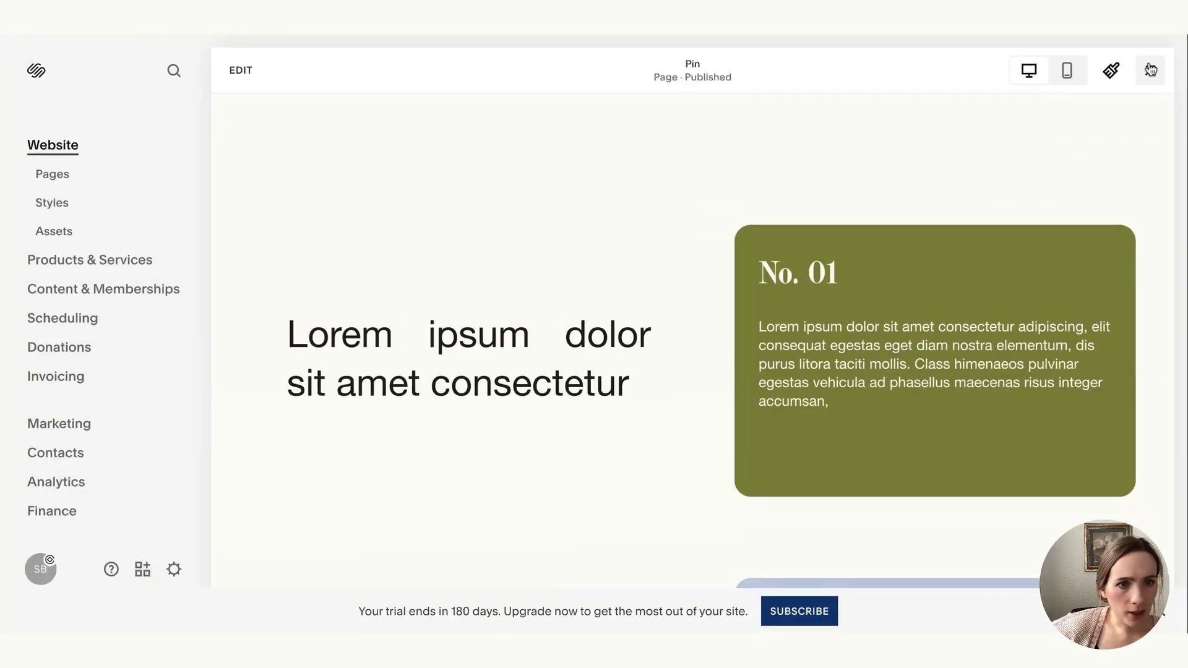
left_click(1149, 69)
scroll(455, 476, "down", 5)
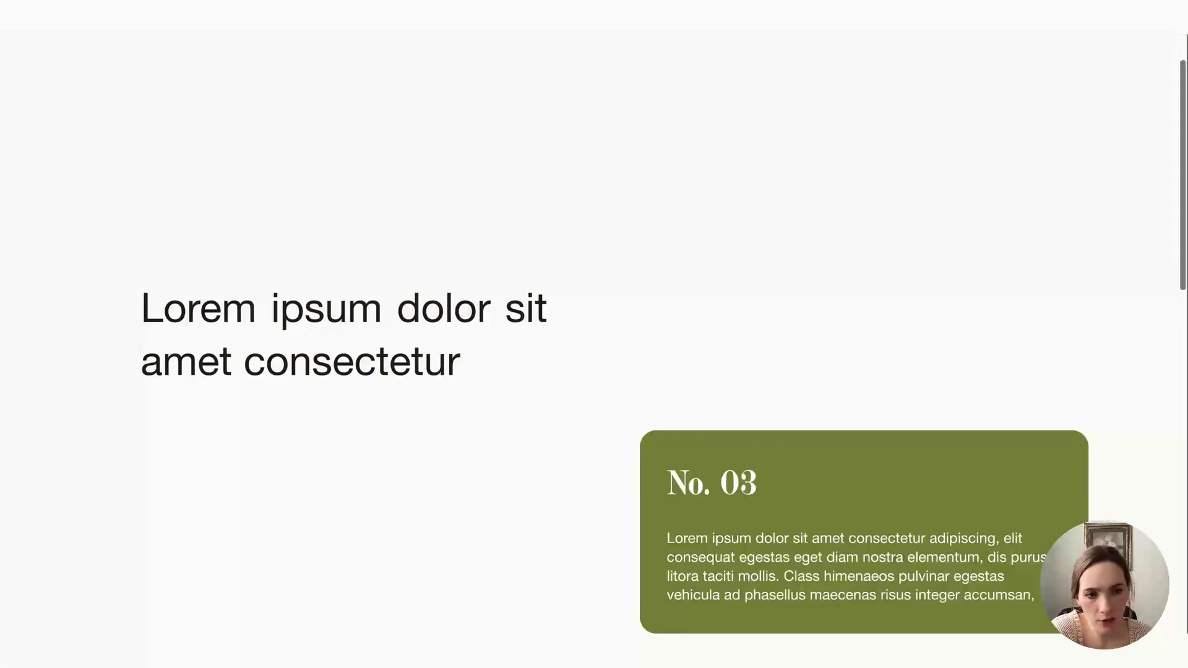
scroll(594, 335, "down", 10)
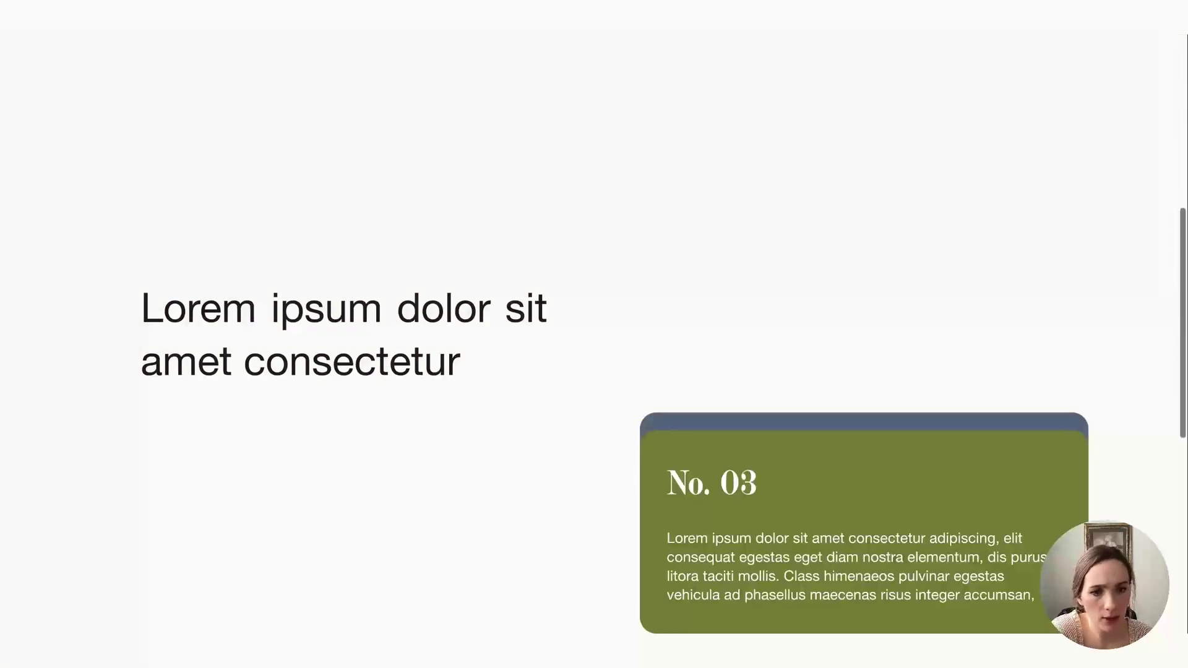
scroll(594, 334, "down", 3)
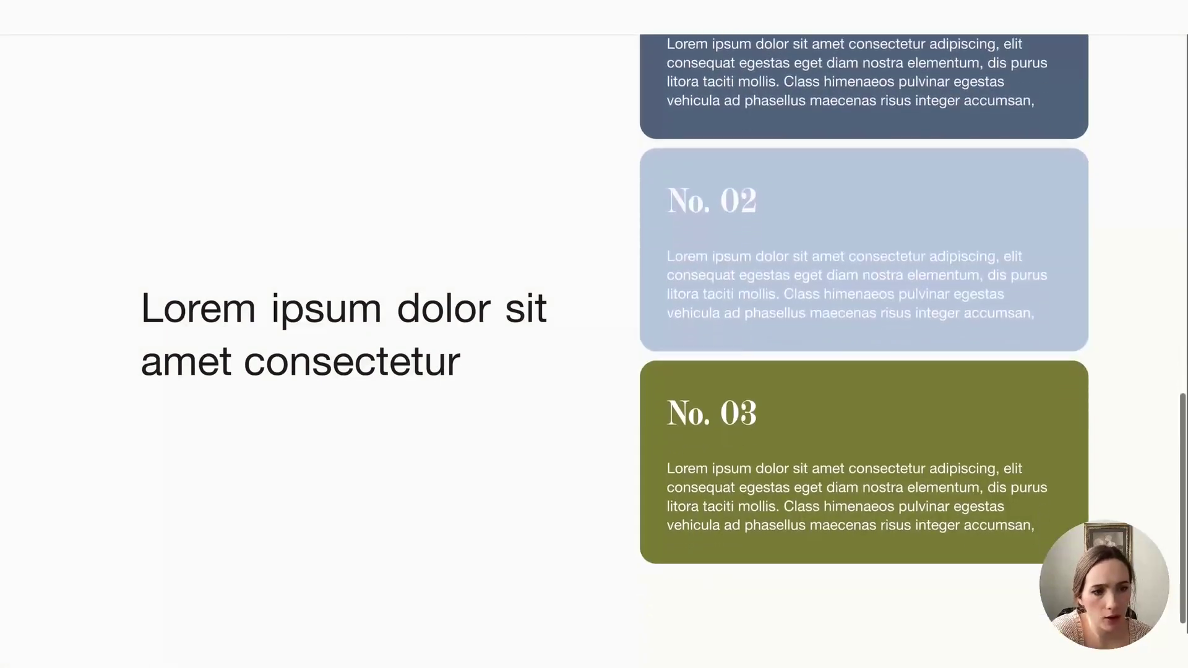
scroll(594, 334, "up", 8)
scroll(594, 334, "up", 5)
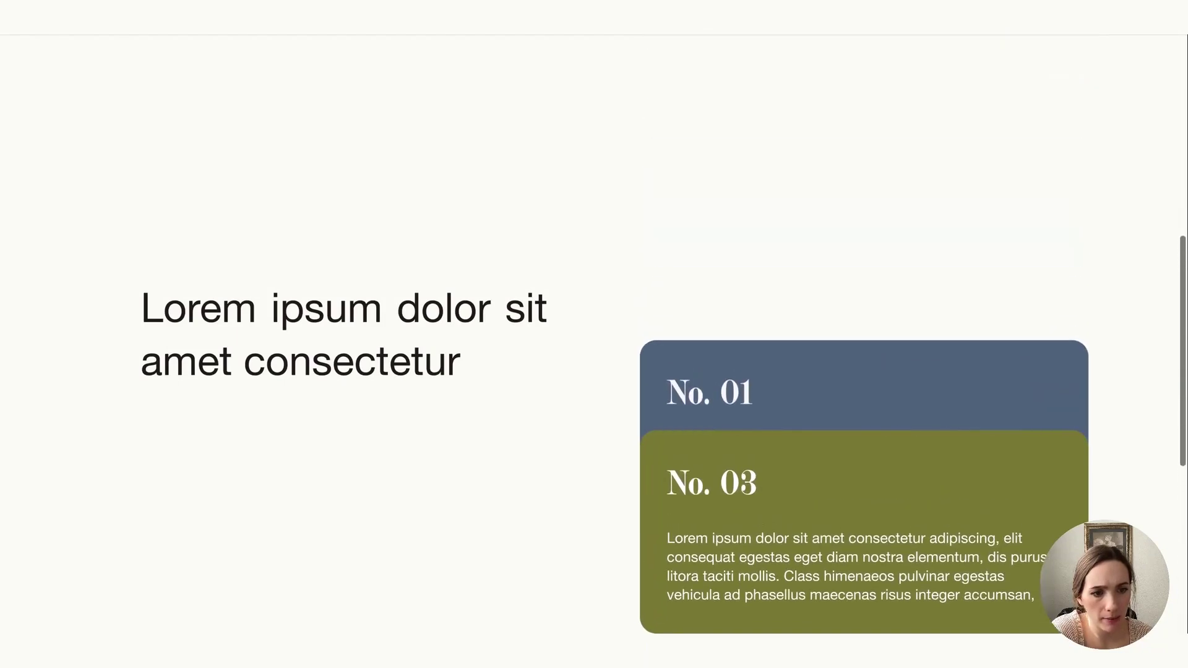
scroll(594, 334, "down", 10)
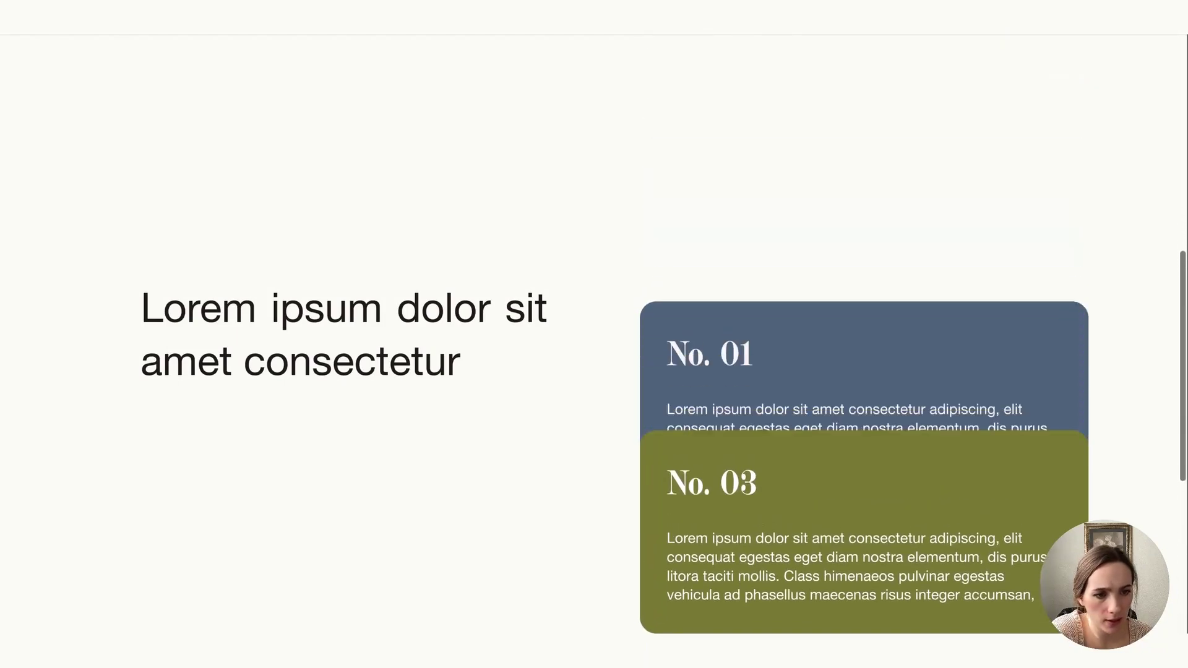
scroll(548, 475, "up", 10)
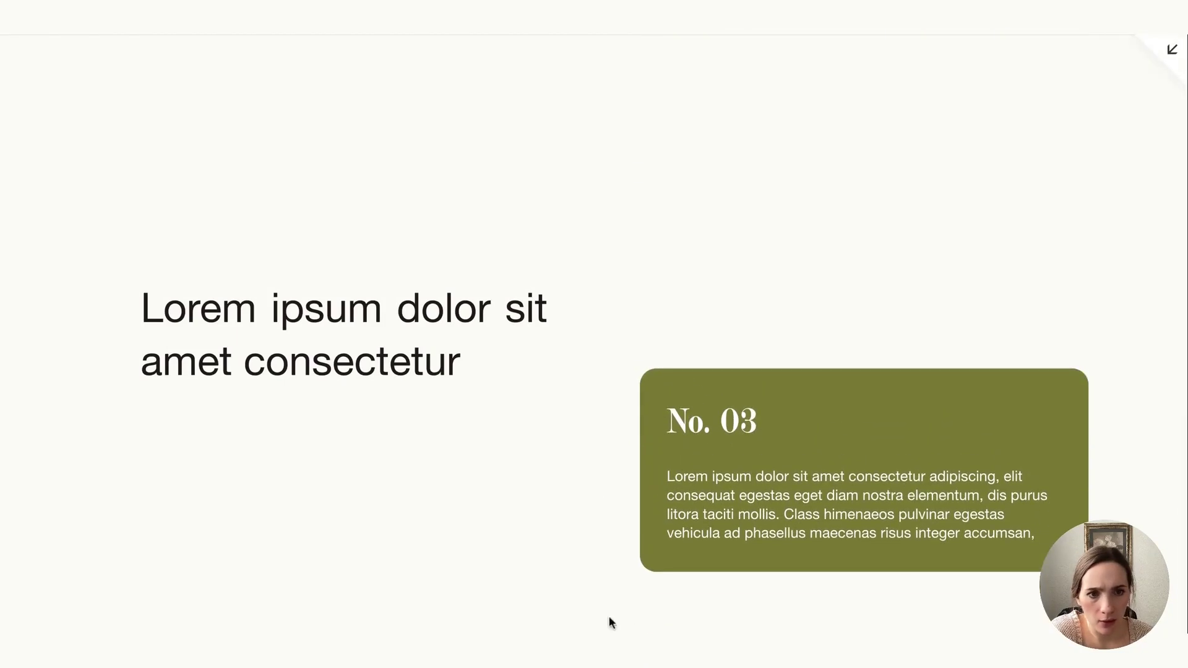
left_click(1171, 54)
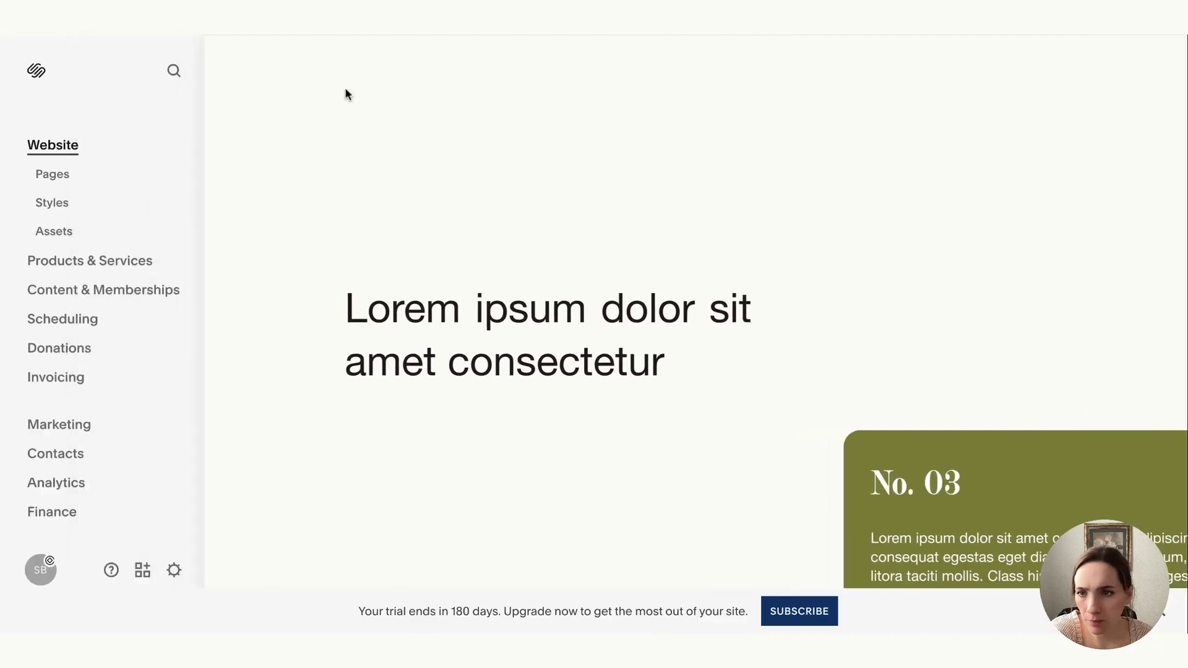
Step: Reopen the Pin page editor and unpin the No. 03 and No. 02 cards
left_click(244, 61)
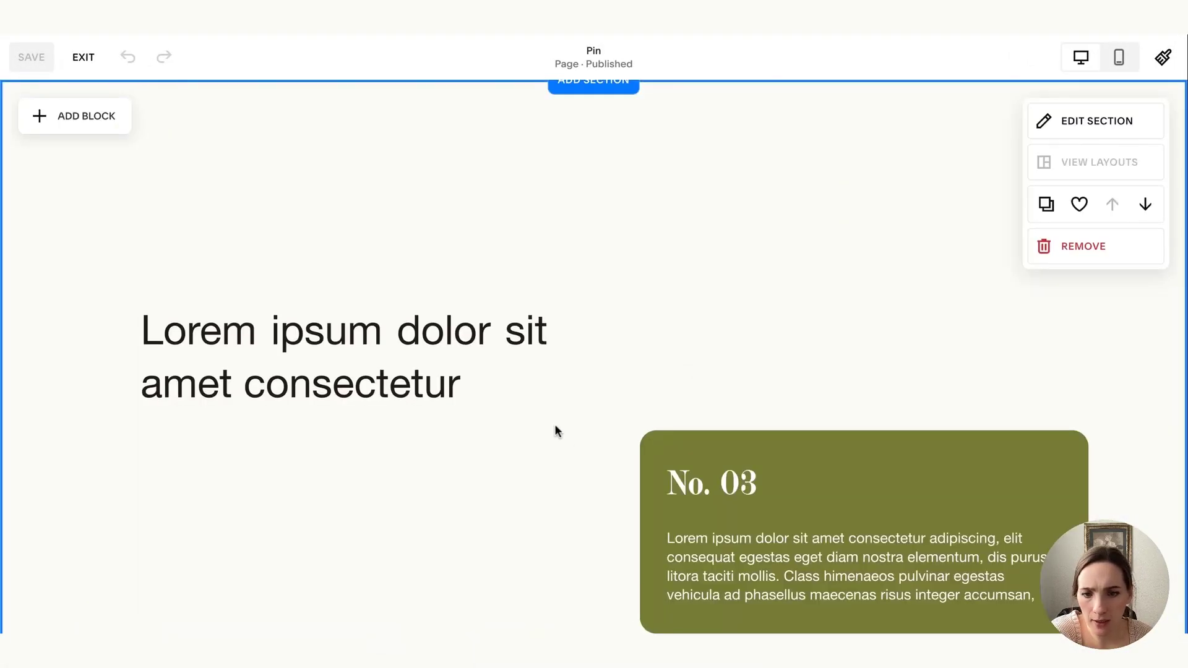
left_click(851, 469)
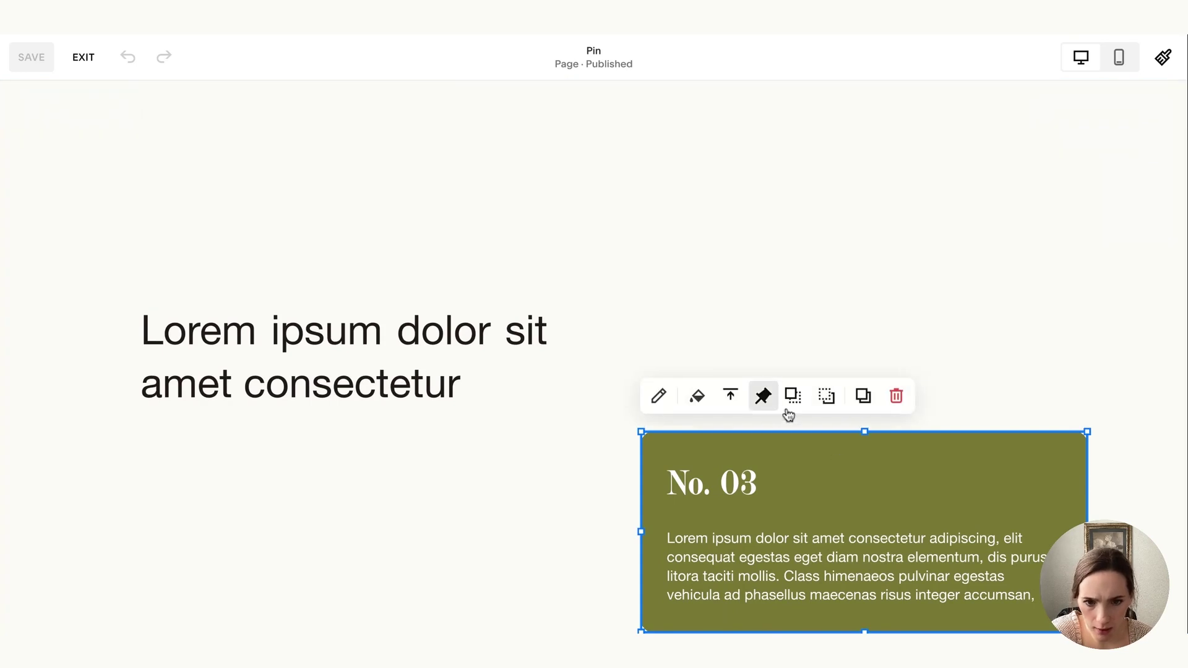
left_click(833, 449)
left_click(833, 488)
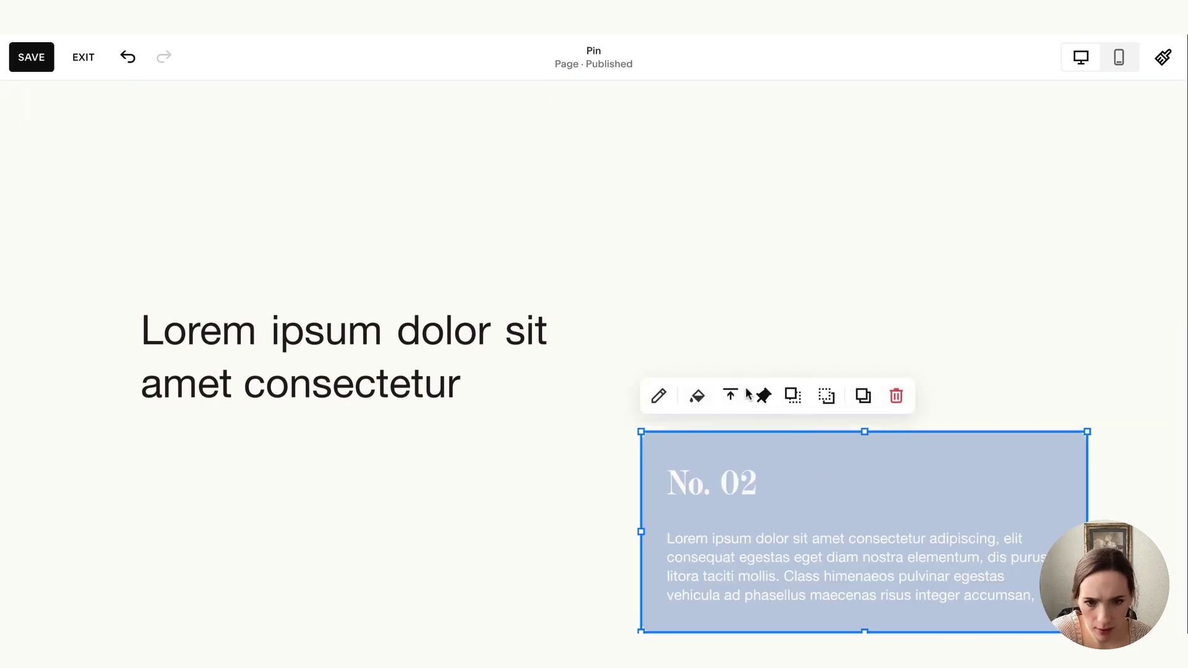
left_click(775, 405)
left_click(833, 448)
Step: Unpin the No. 01 card and select the Lorem ipsum headline block
left_click(757, 485)
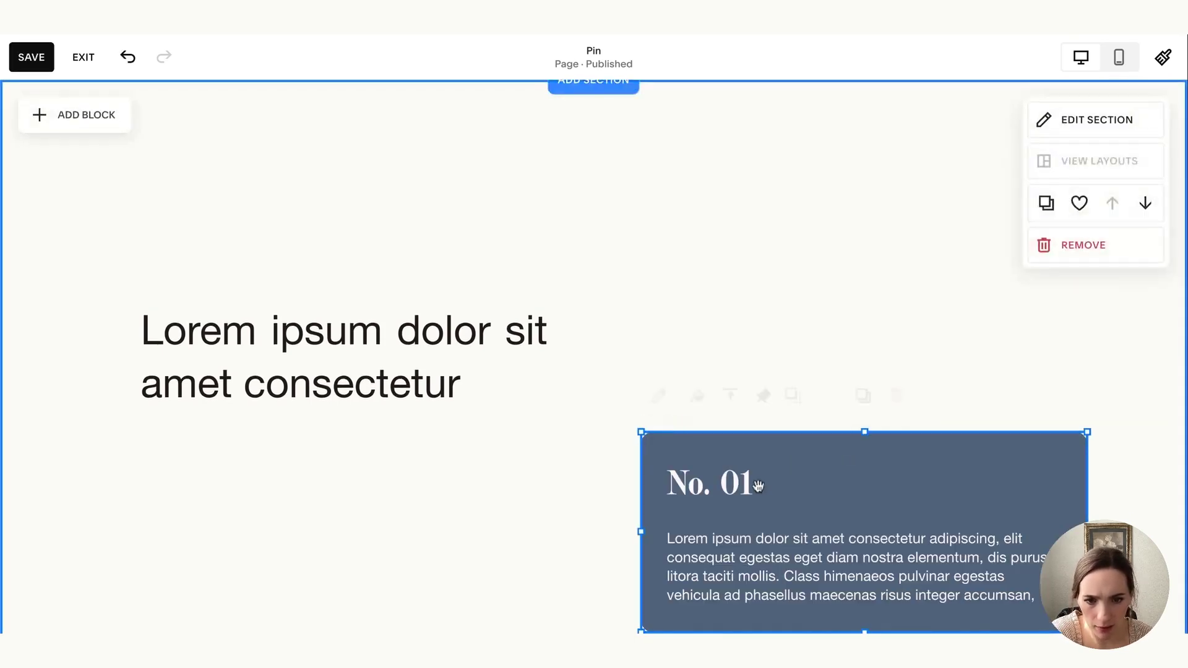
left_click(764, 399)
left_click(469, 489)
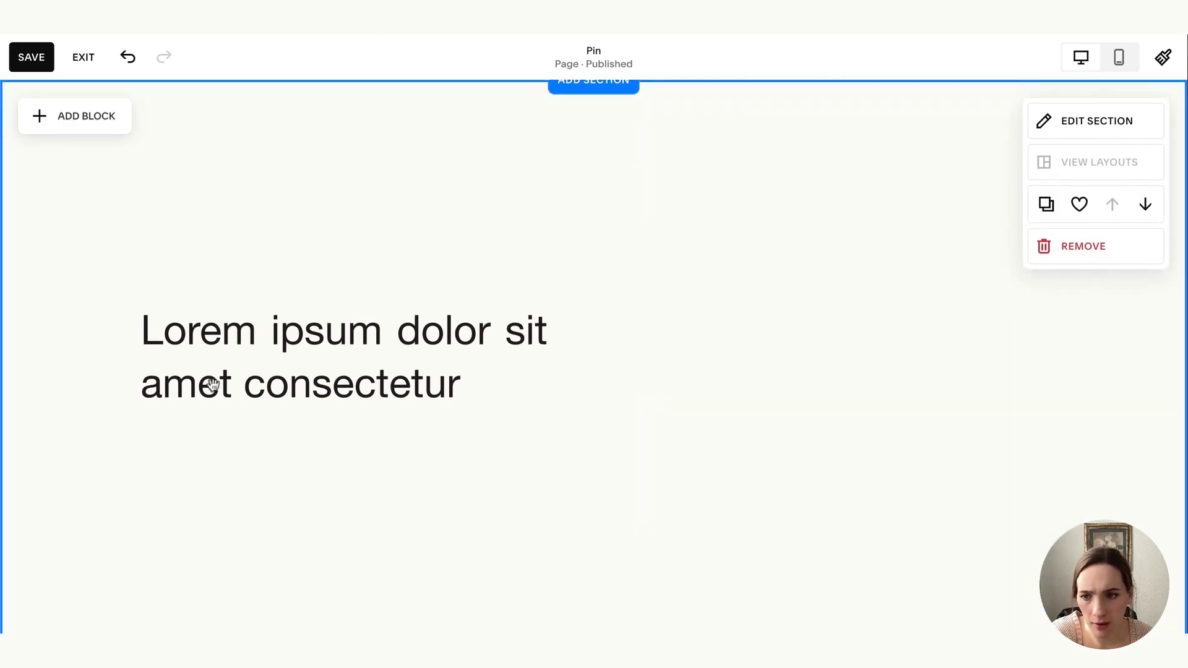
left_click(246, 337)
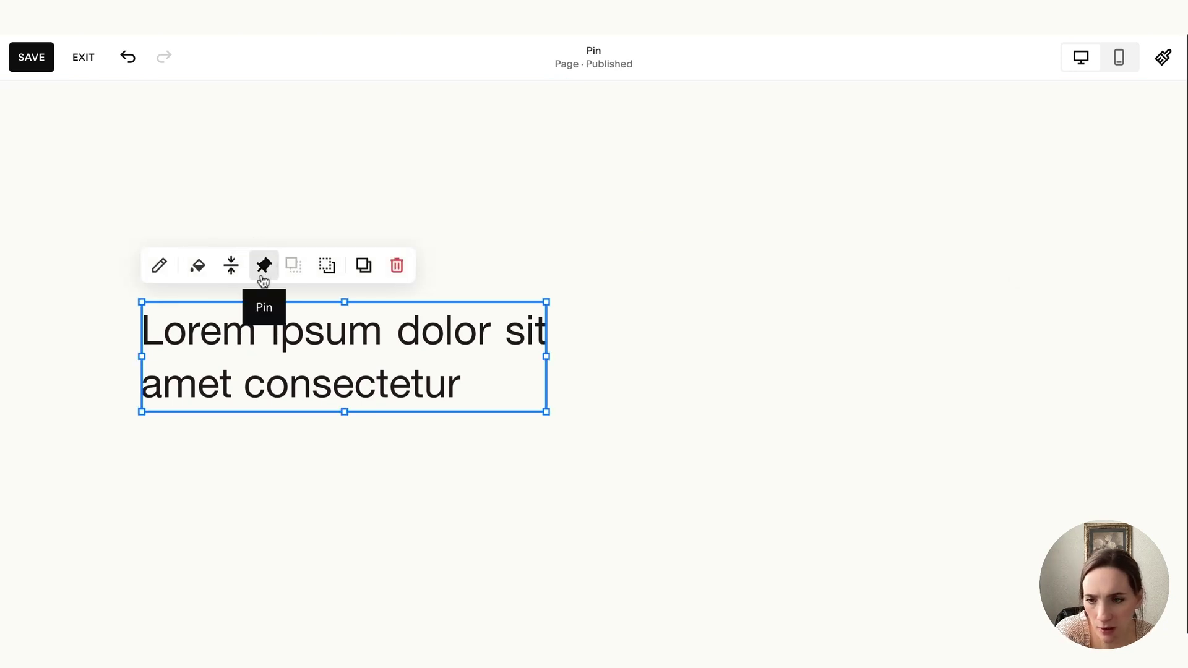
left_click(342, 448)
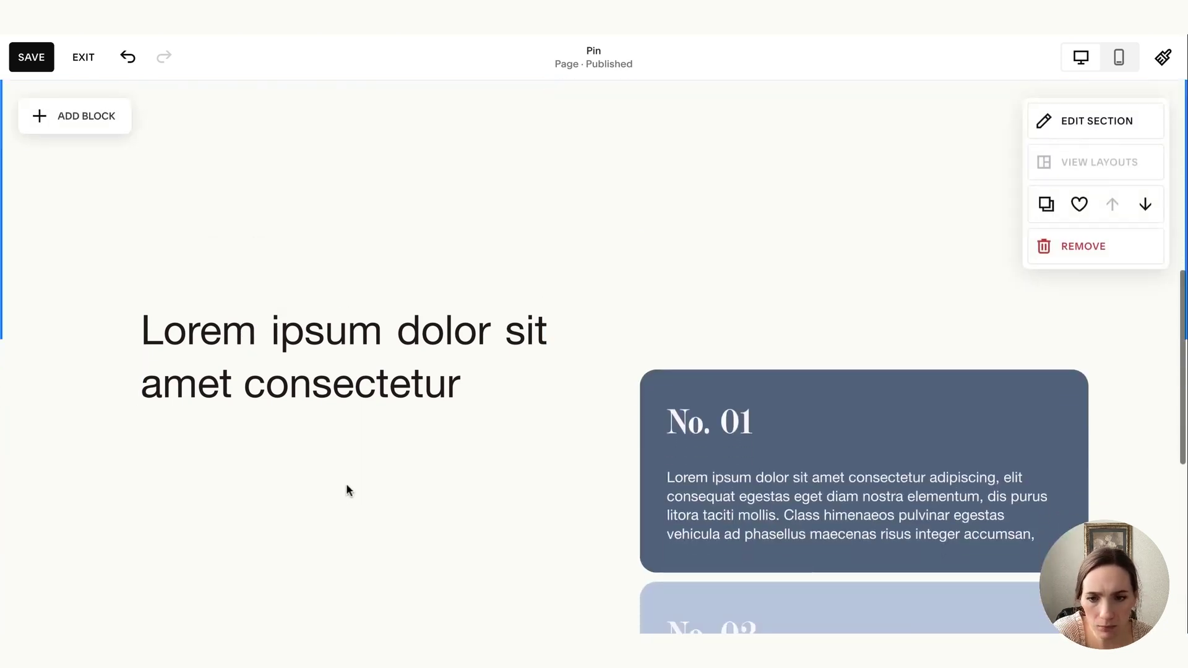
scroll(348, 481, "down", 7)
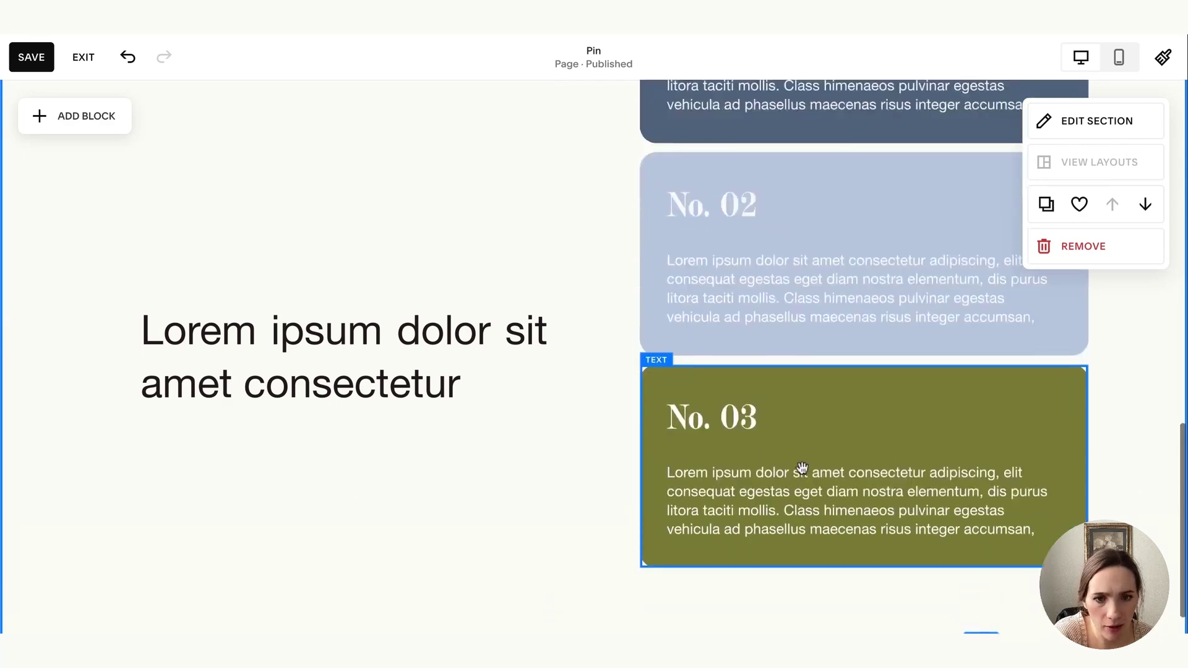
scroll(802, 468, "up", 2)
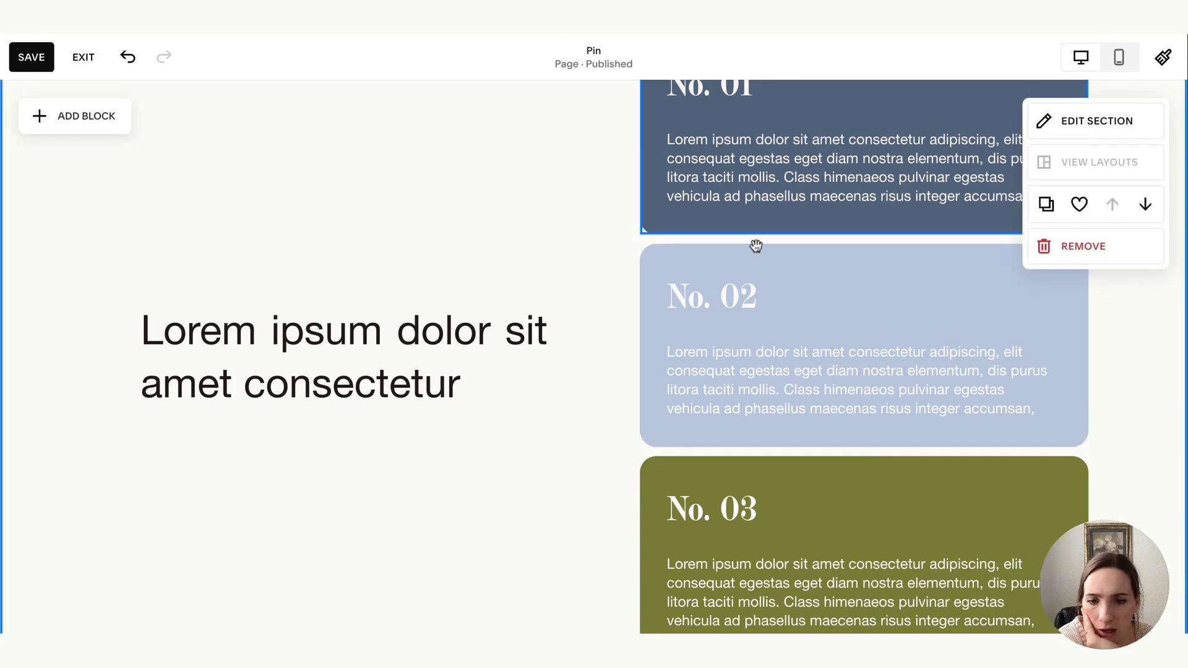
scroll(339, 398, "down", 2)
scroll(353, 393, "up", 5)
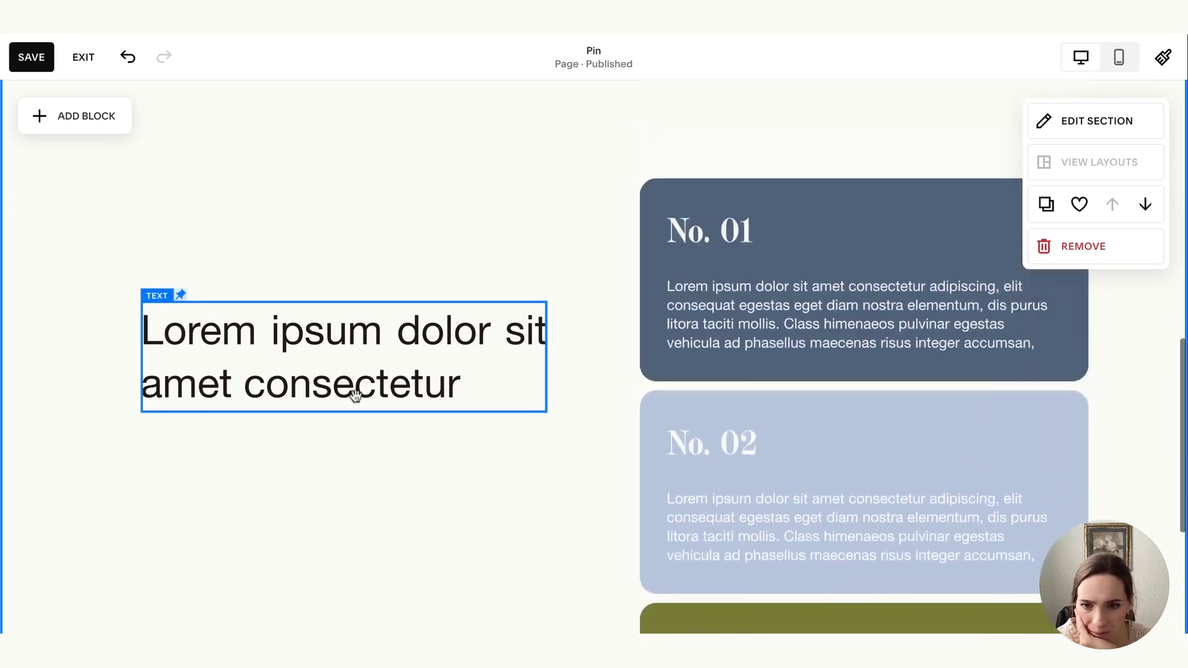
scroll(356, 394, "up", 2)
scroll(356, 395, "down", 5)
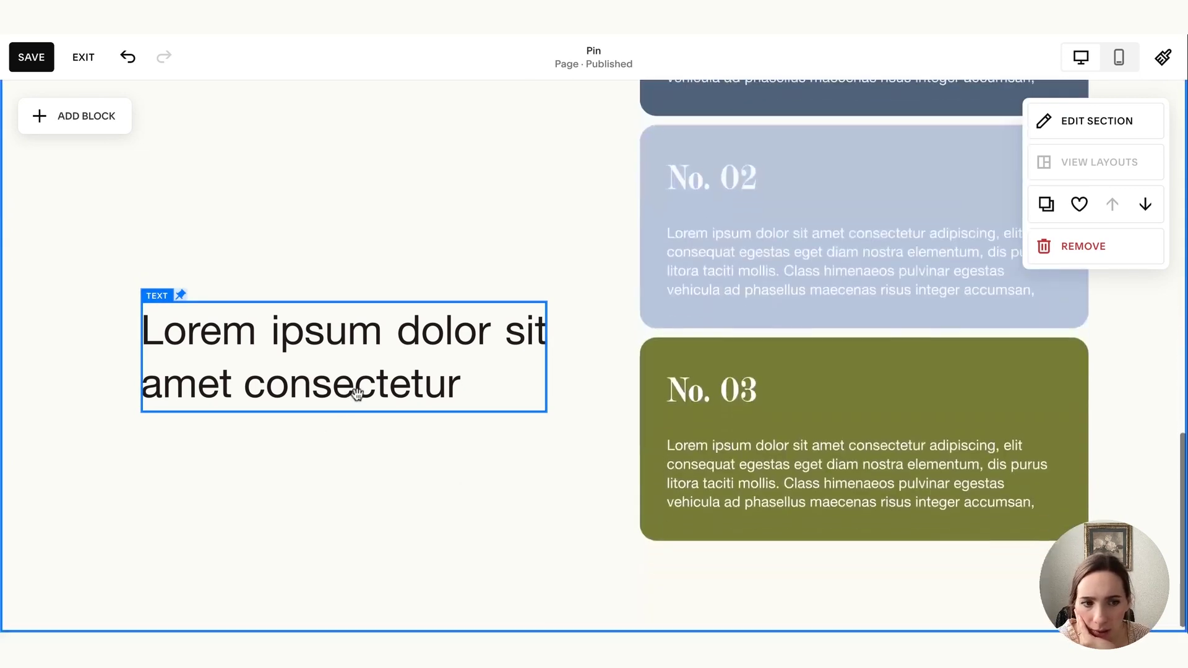
left_click(764, 458)
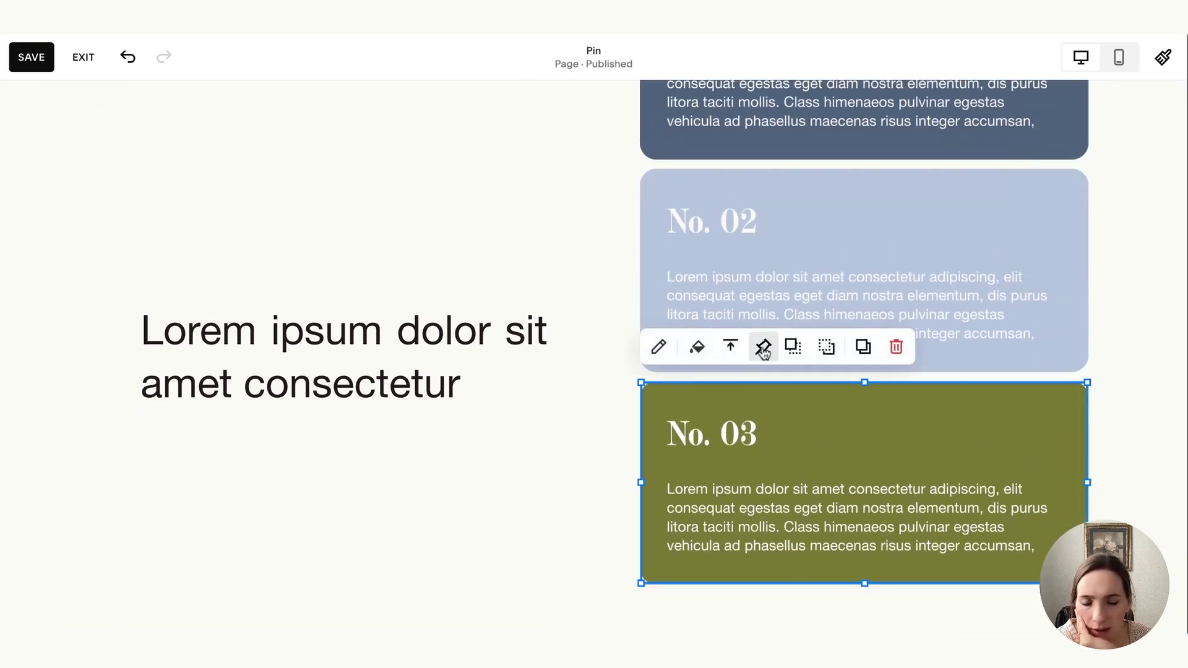
Step: Set pin options on the No. 02 and No. 03 cards, with No. 03 pinned to the bottom
scroll(774, 495, "down", 1)
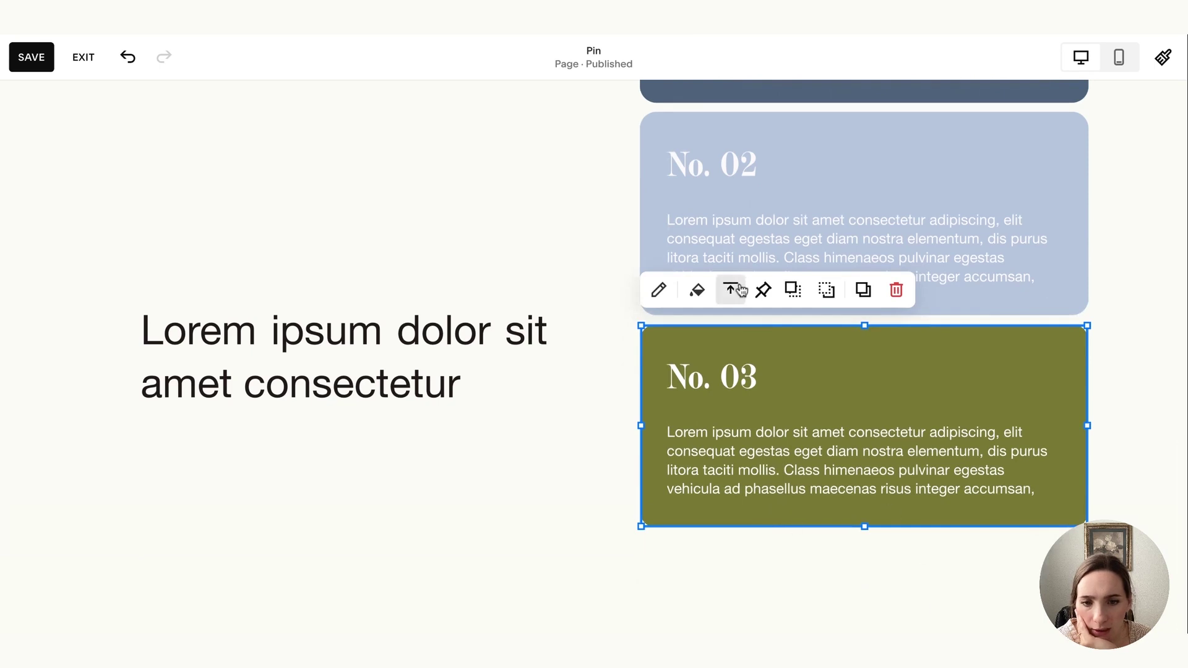
left_click(765, 290)
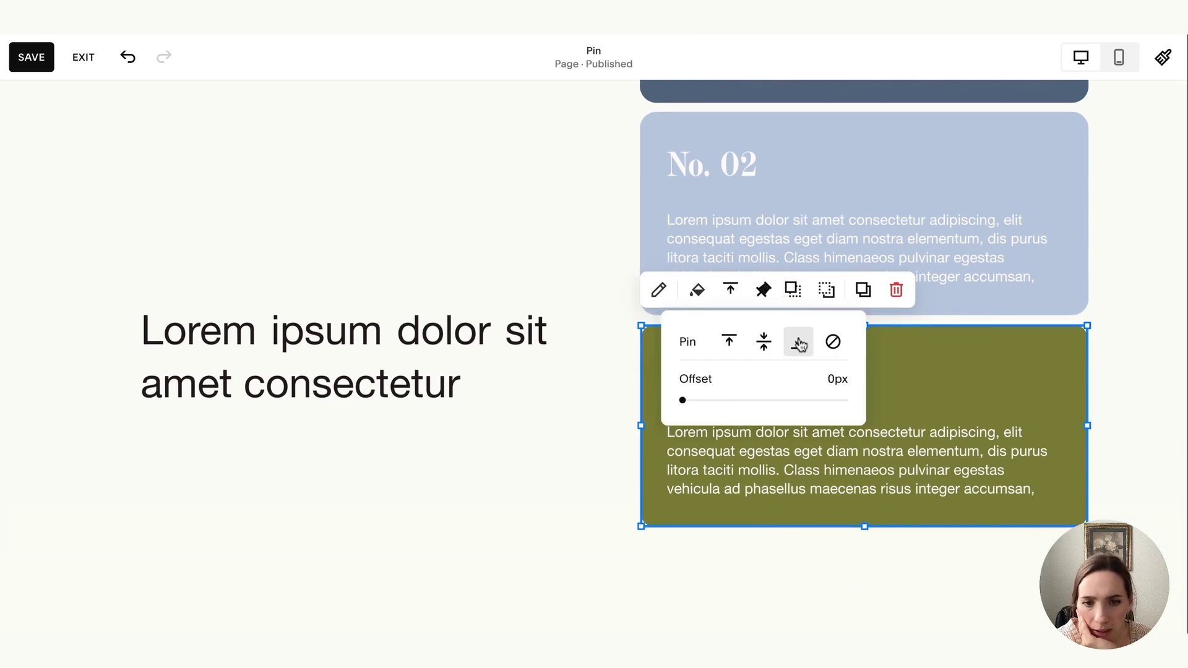
left_click(750, 191)
left_click(731, 119)
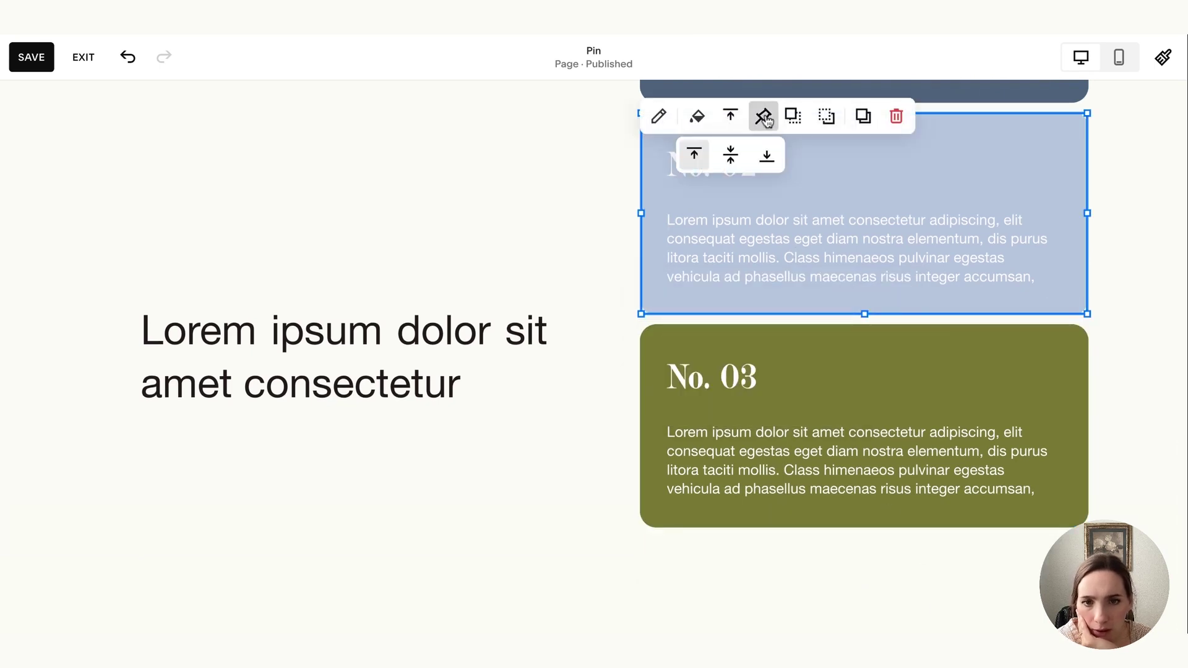
left_click(764, 118)
left_click(570, 292)
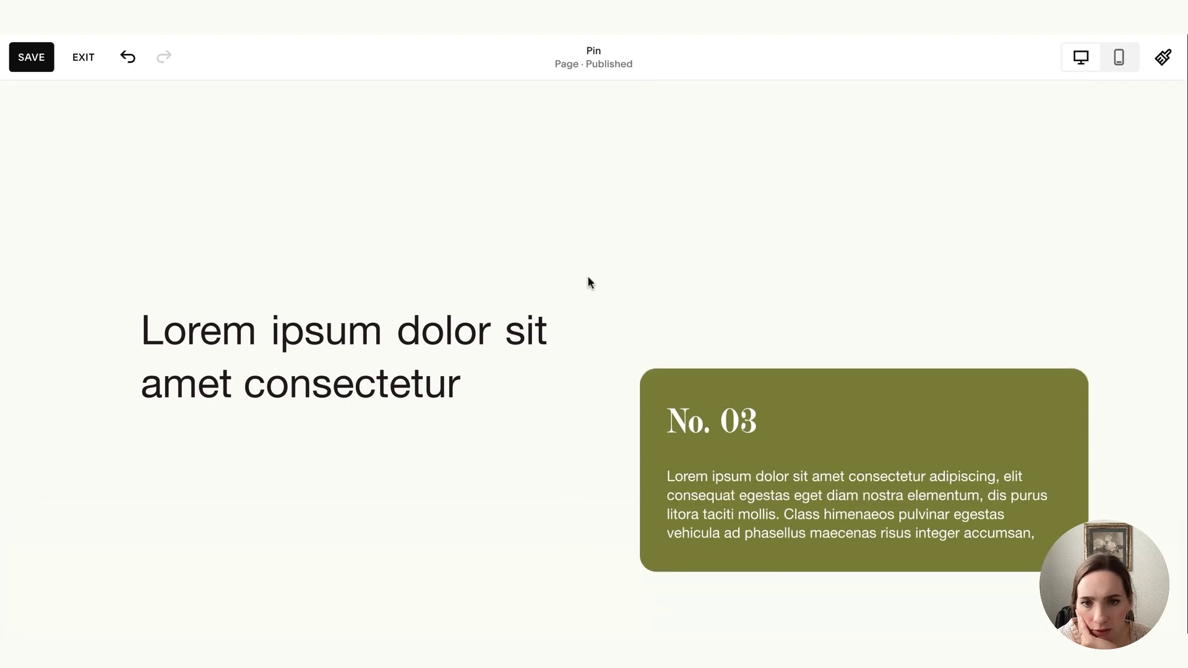
left_click(740, 441)
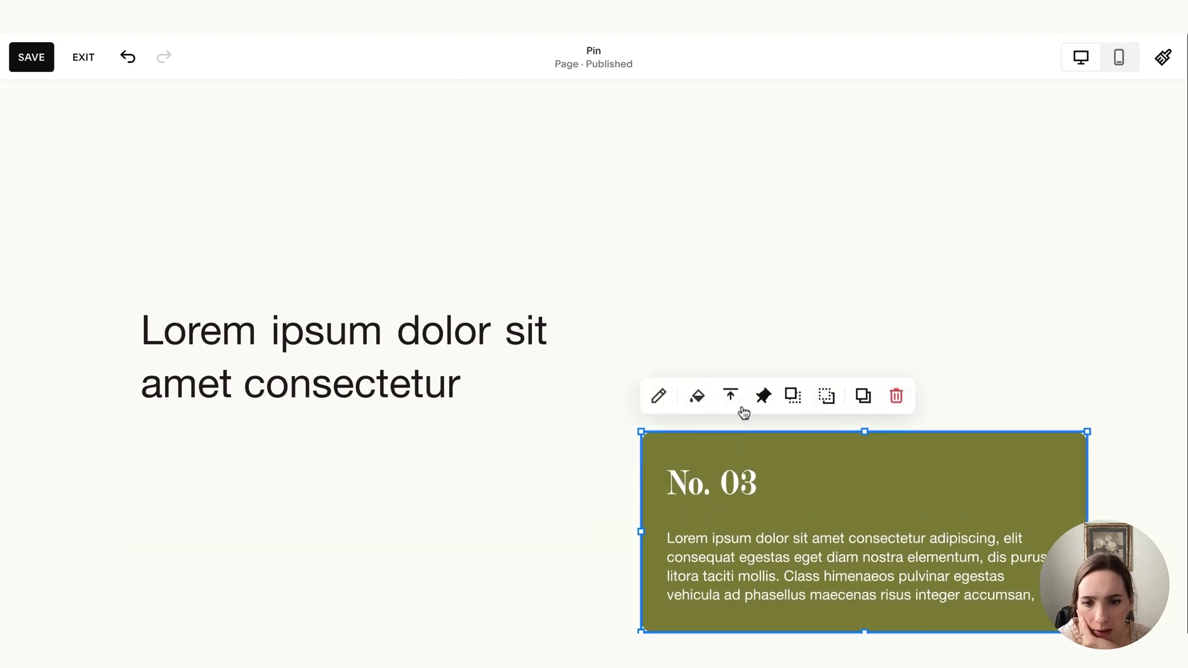
left_click(767, 401)
left_click(374, 529)
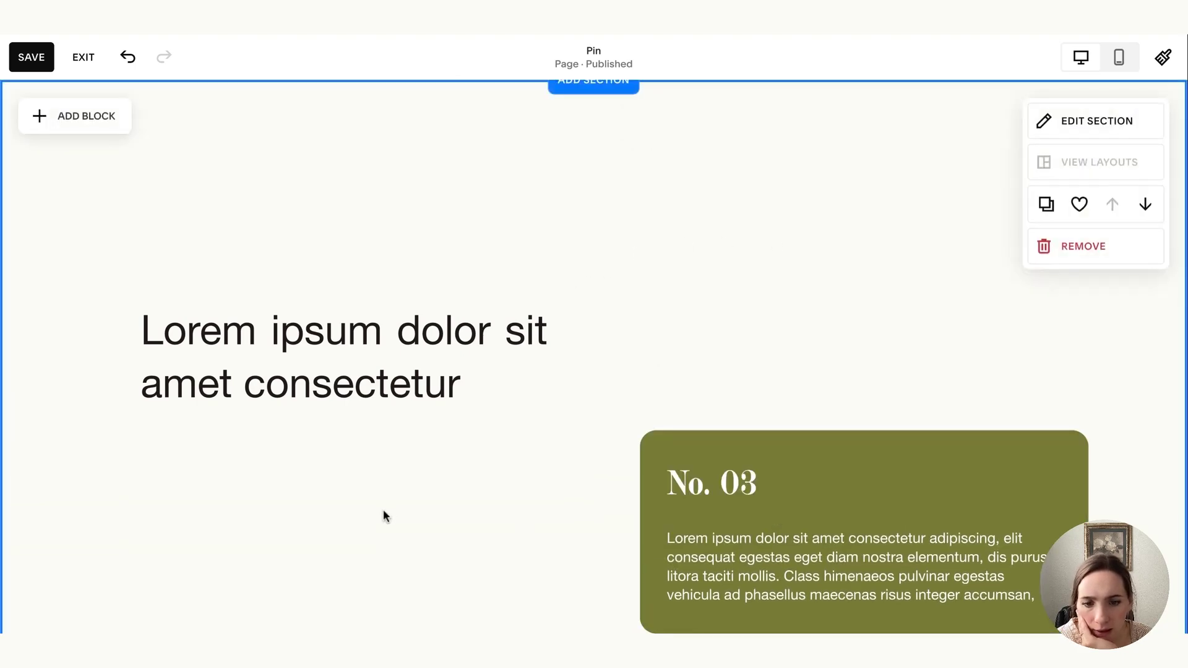
scroll(384, 506, "down", 5)
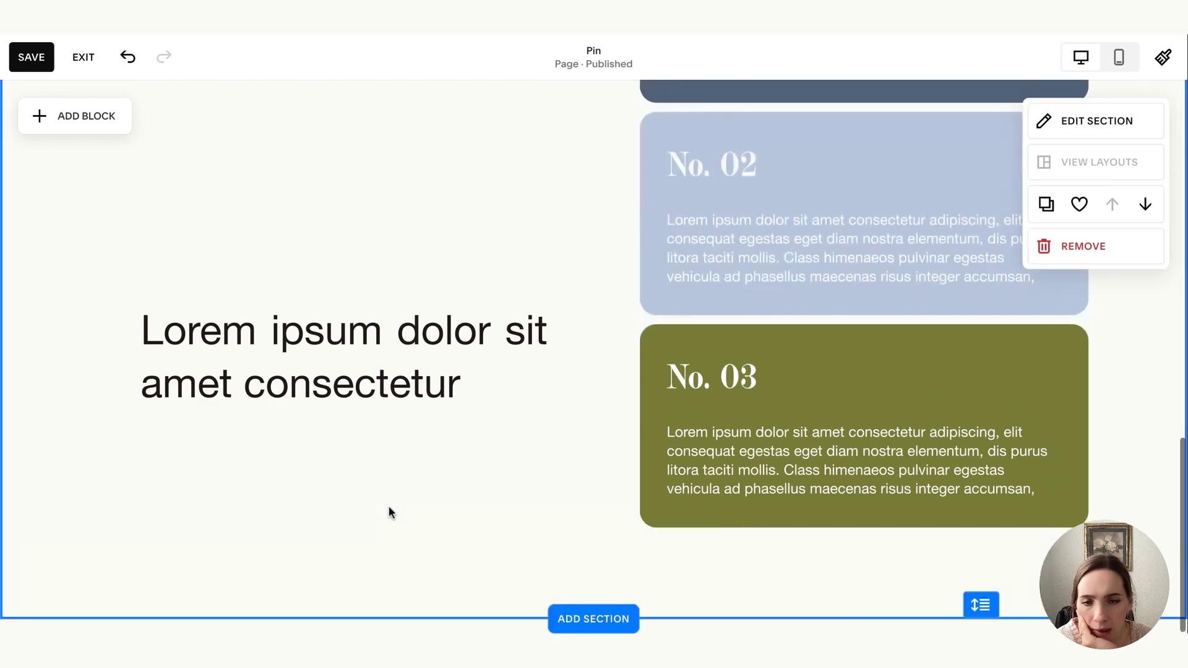
Step: Save and exit the Pin page, then scroll the preview to check the card stack
left_click(752, 606)
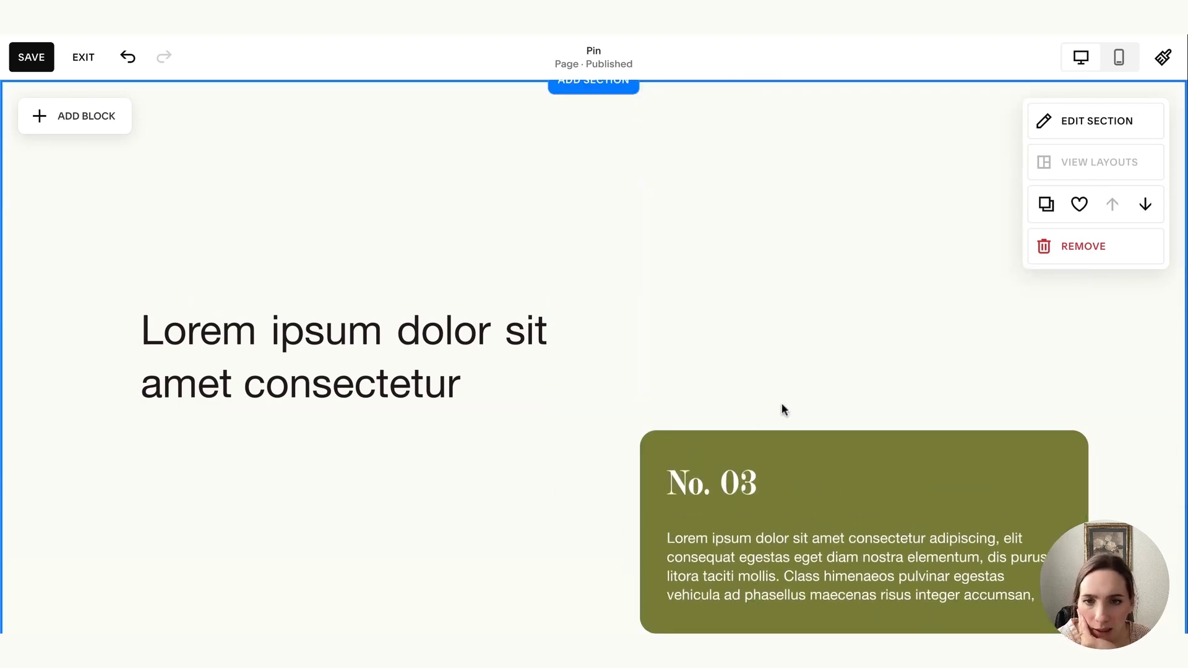
left_click(51, 64)
left_click(81, 62)
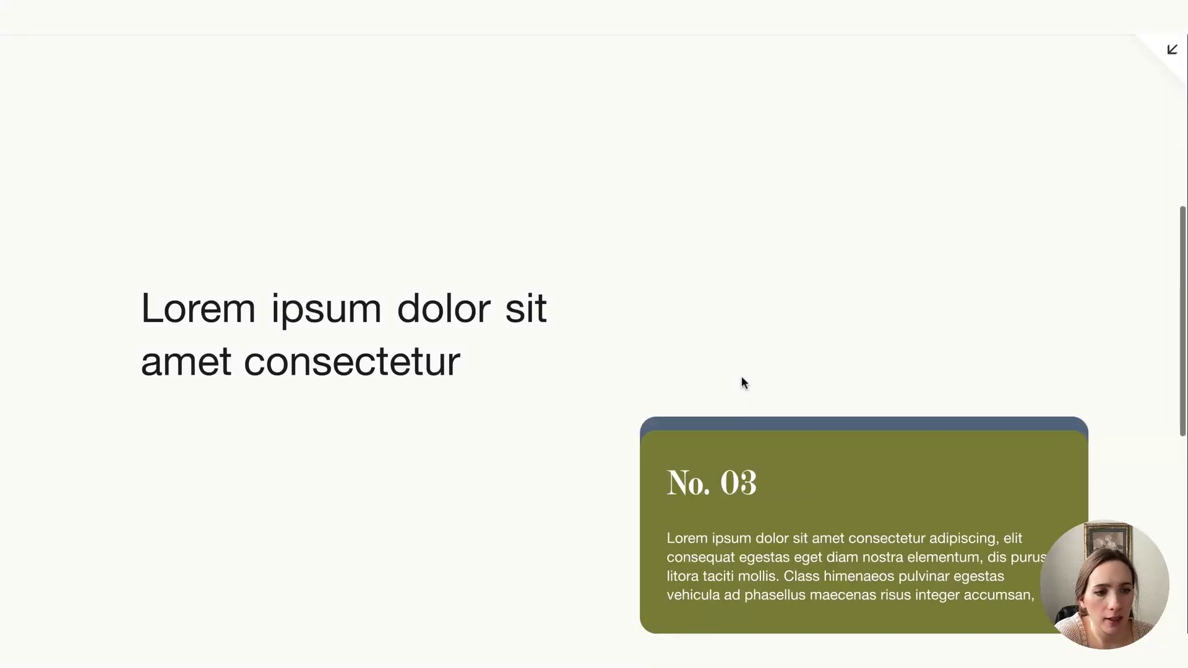
scroll(741, 377, "down", 3)
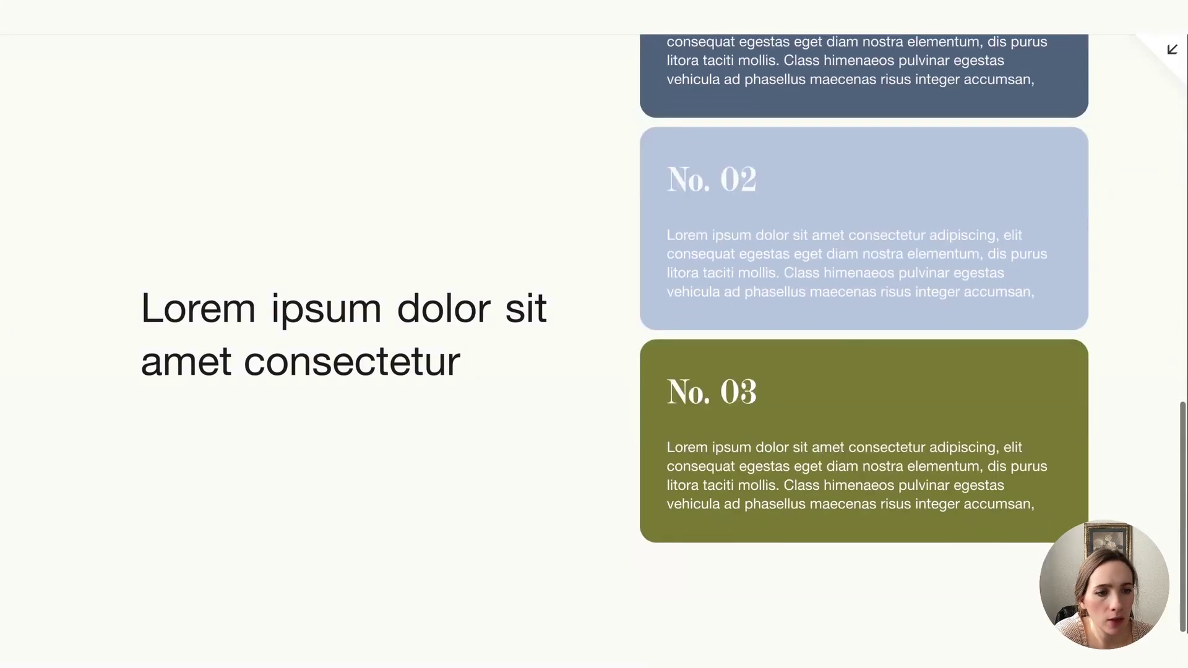
scroll(679, 357, "up", 12)
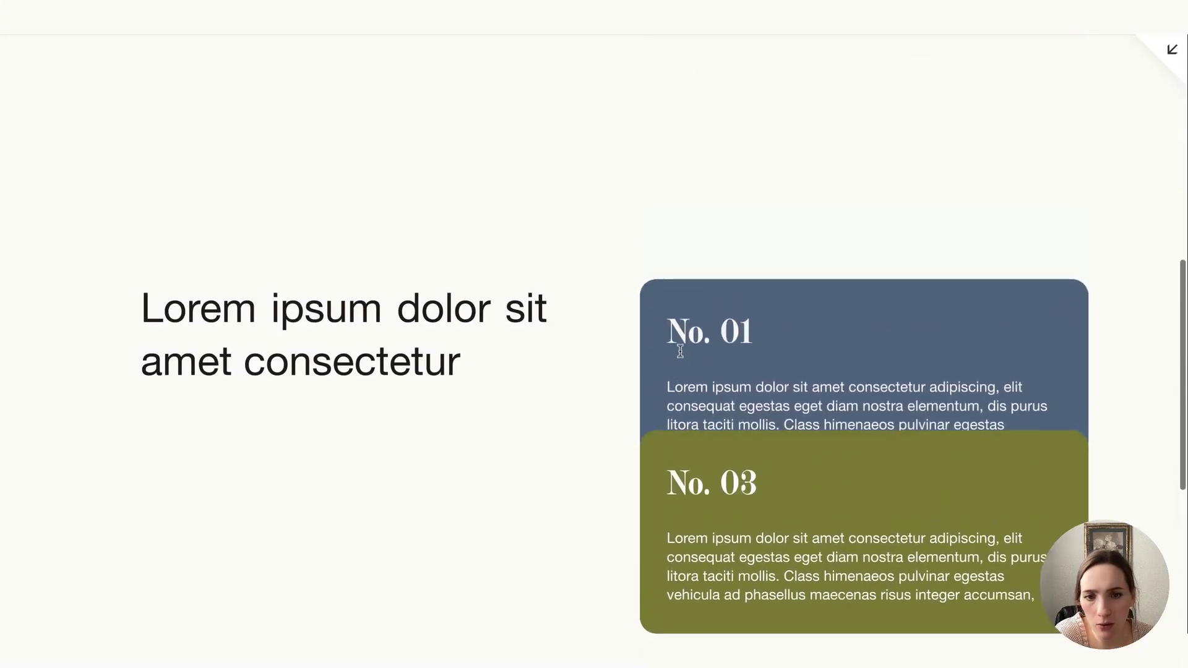
left_click(1161, 55)
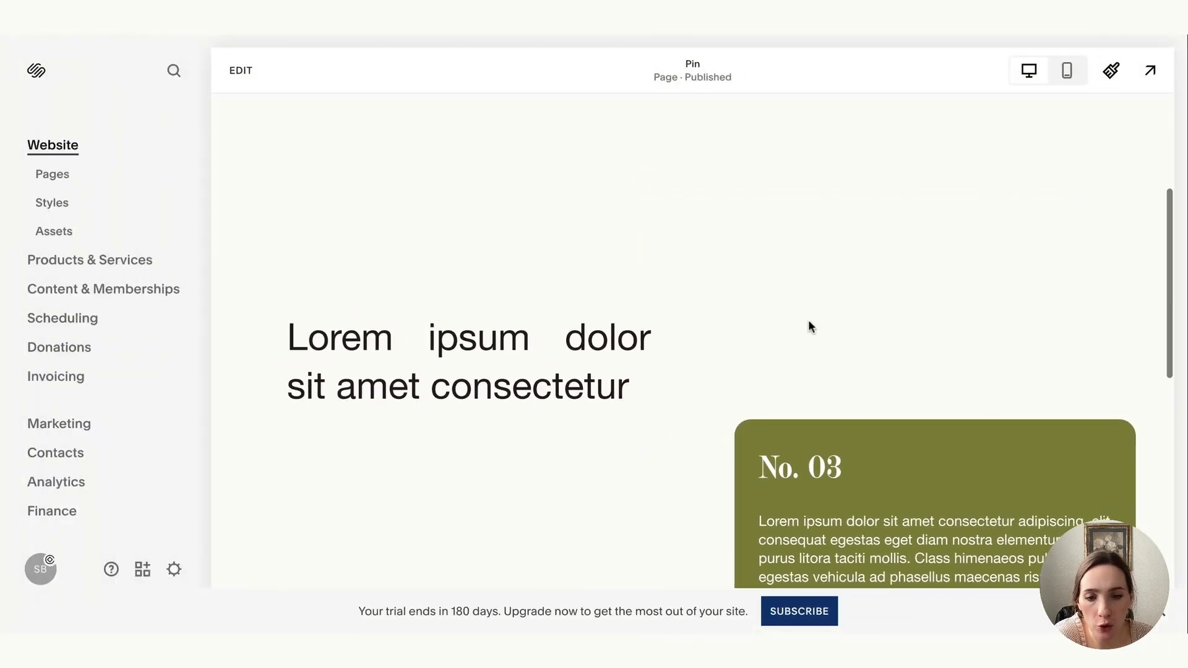
Step: Scroll through the Home page and open it in the editor
scroll(809, 323, "down", 10)
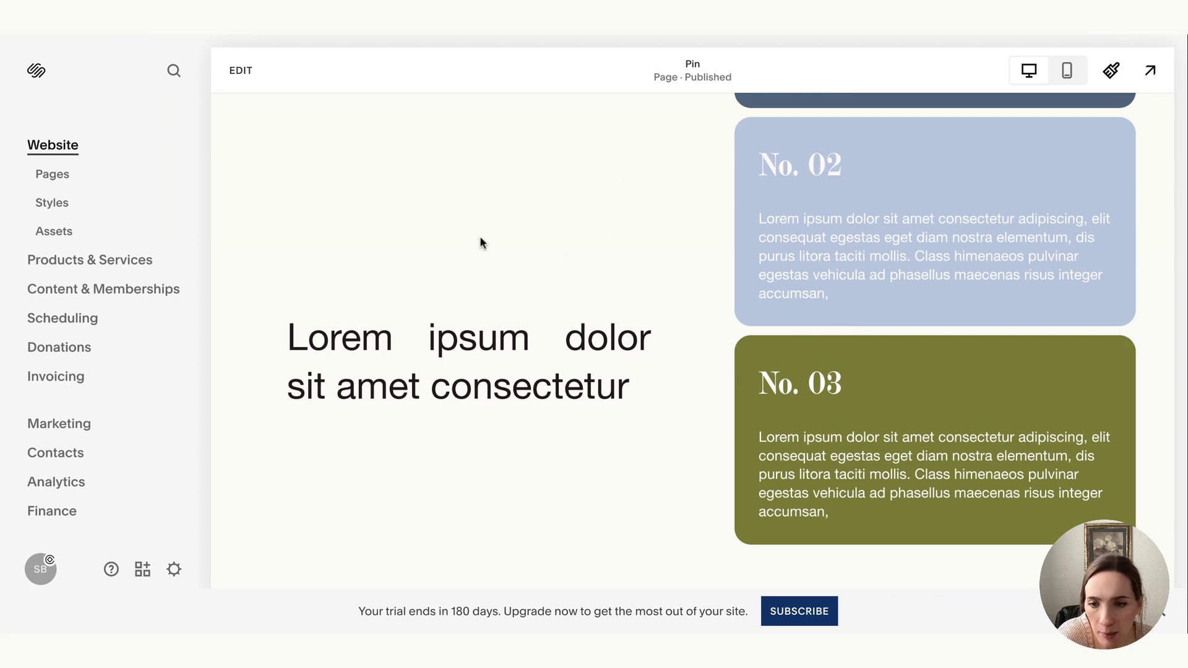
scroll(809, 343, "up", 5)
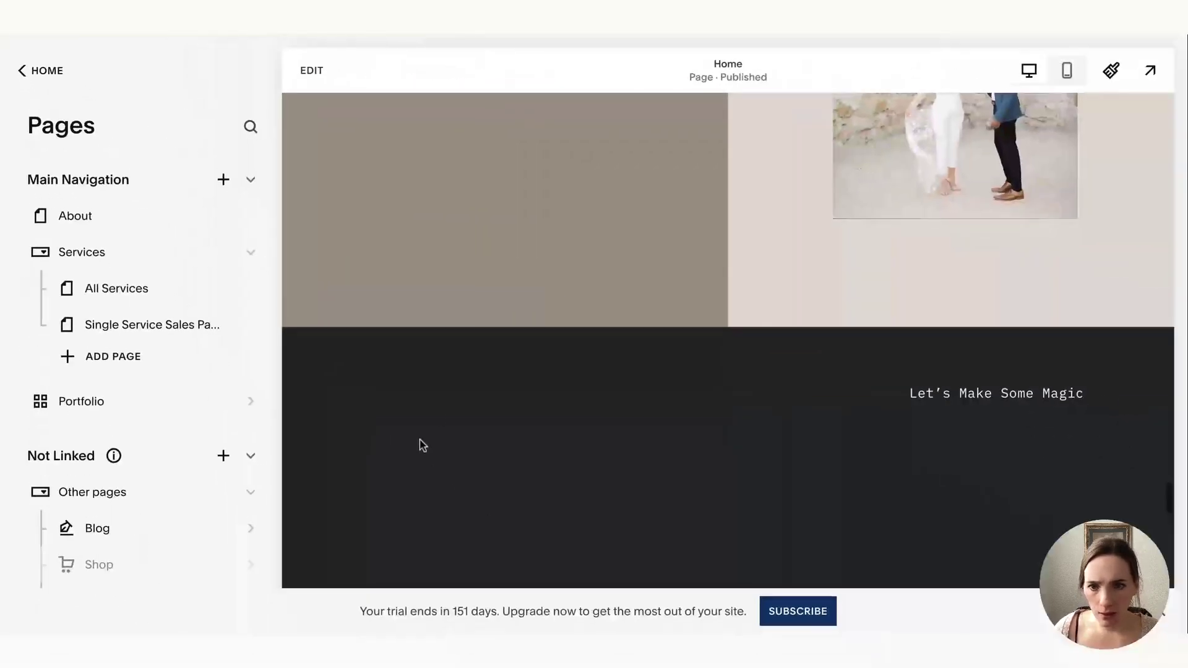
left_click(313, 71)
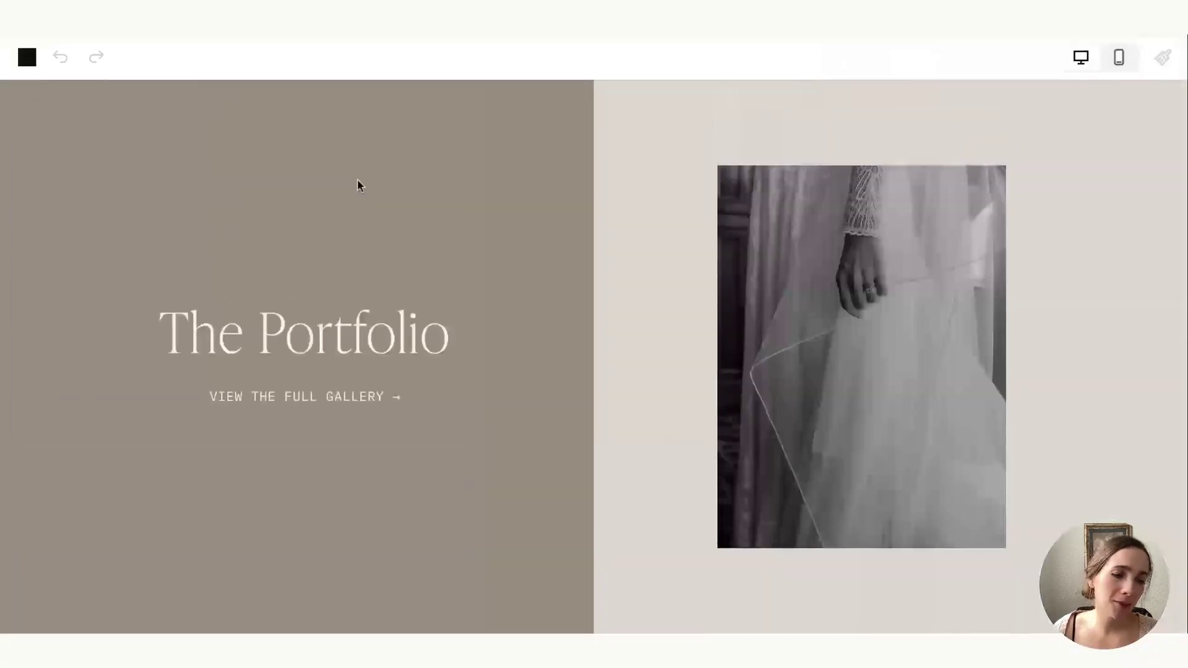
Step: Remove the pin from The Portfolio text block
scroll(365, 185, "down", 5)
scroll(557, 259, "up", 5)
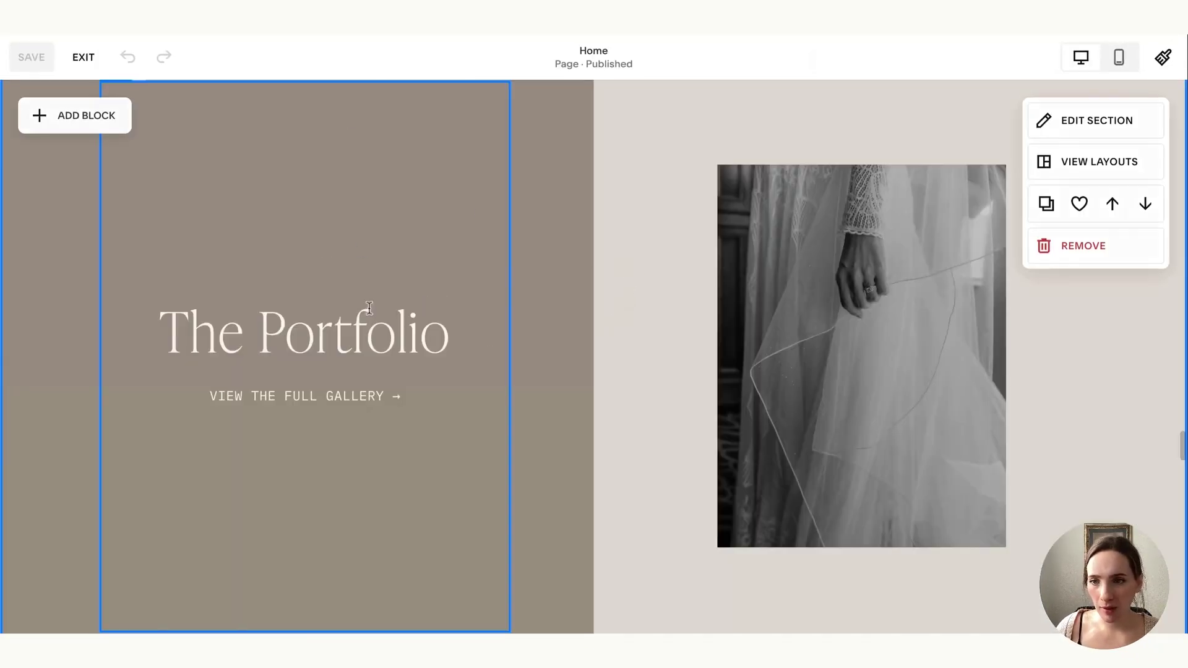
left_click(377, 312)
left_click(223, 115)
left_click(284, 169)
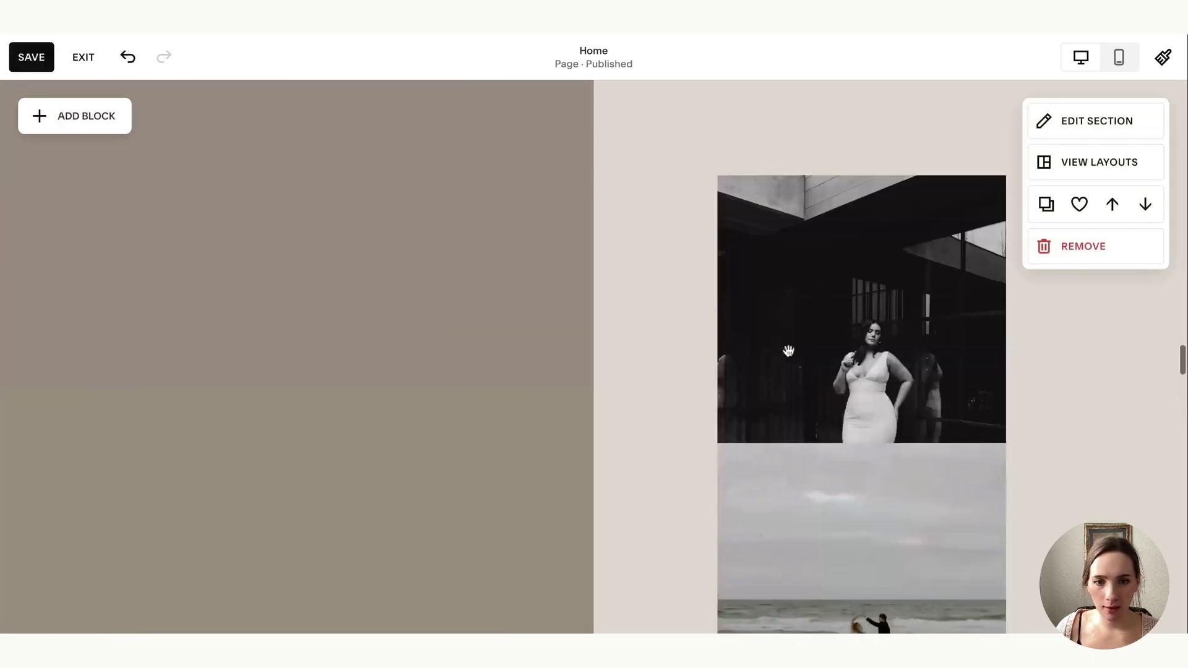
Step: Open pin options on the first portfolio photo and pin the beach photo
scroll(803, 544, "up", 2)
left_click(803, 544)
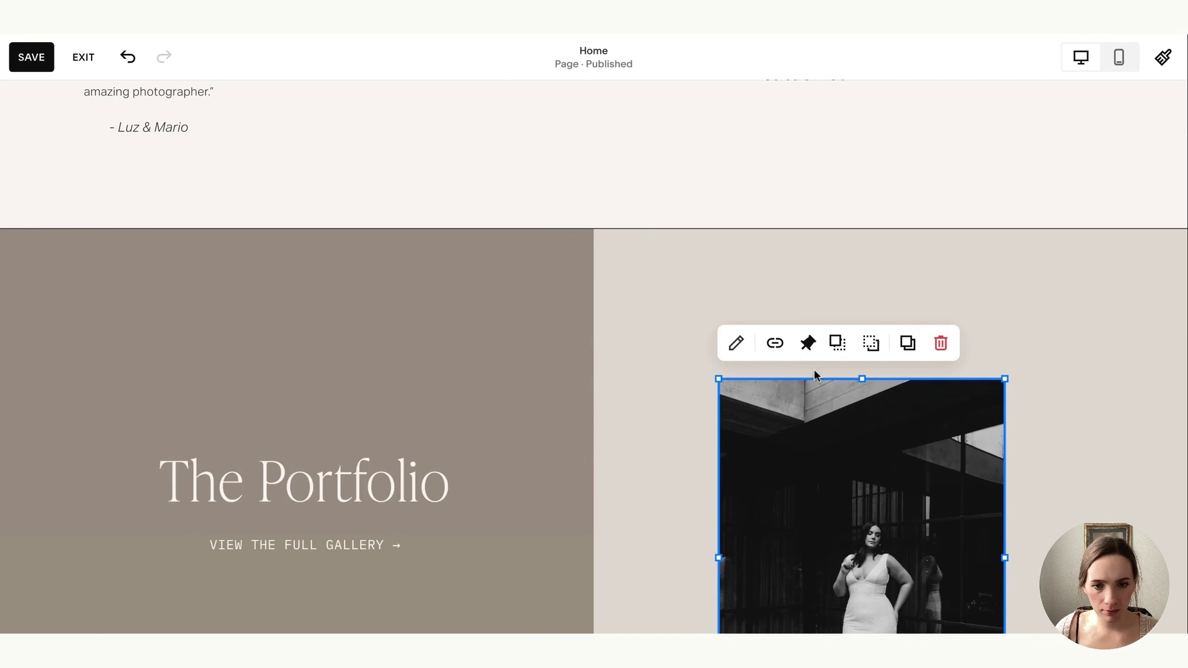
left_click(808, 344)
scroll(1023, 488, "down", 8)
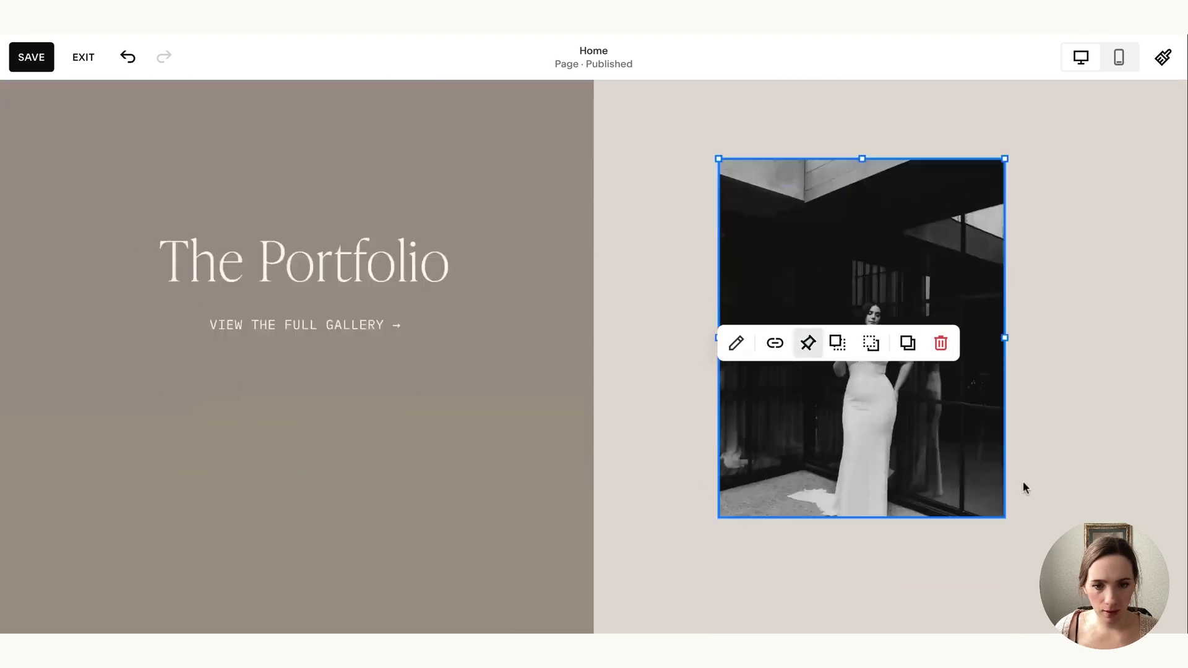
left_click(878, 474)
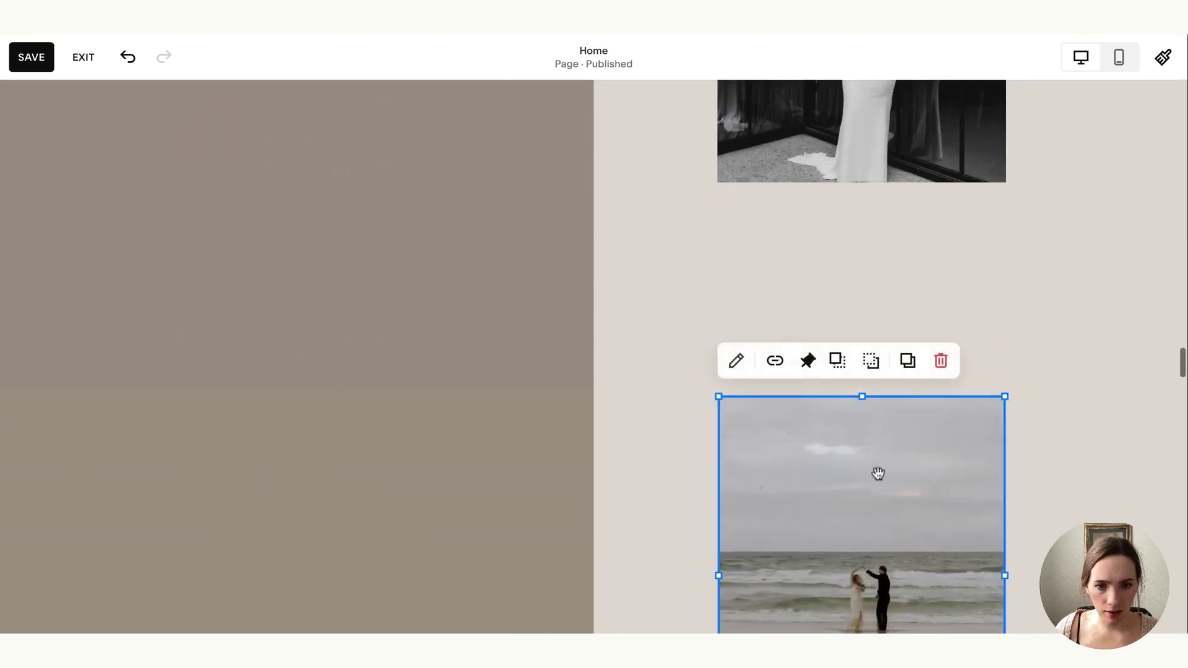
left_click(806, 361)
left_click(878, 412)
scroll(957, 451, "down", 5)
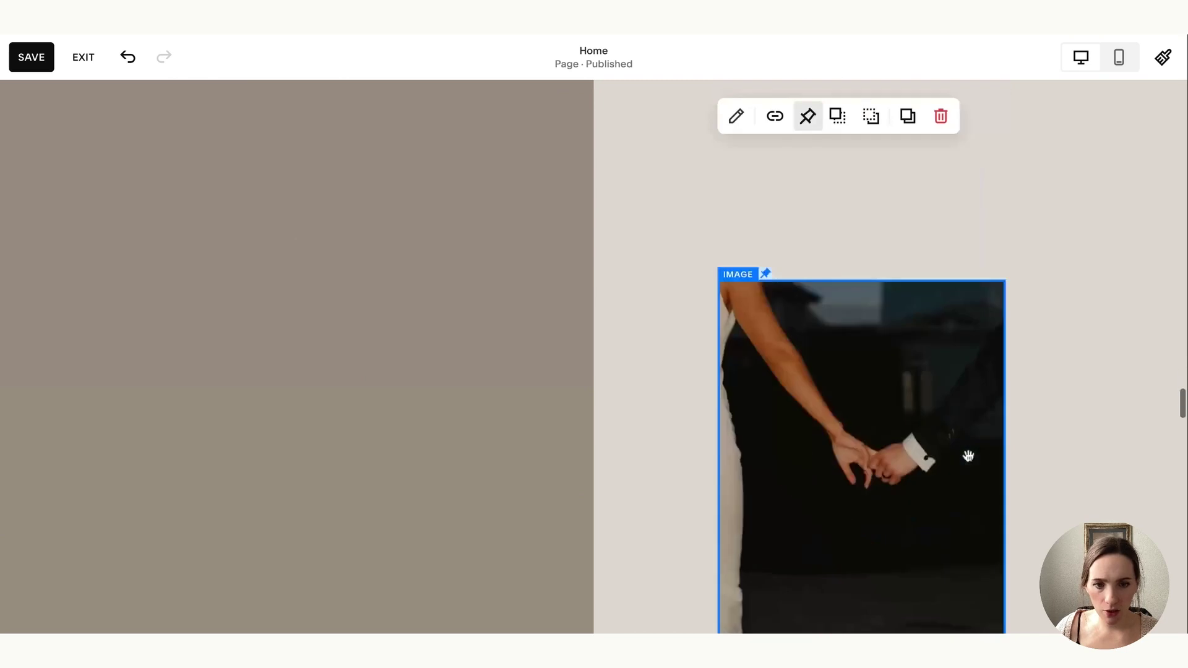
scroll(862, 294, "up", 5)
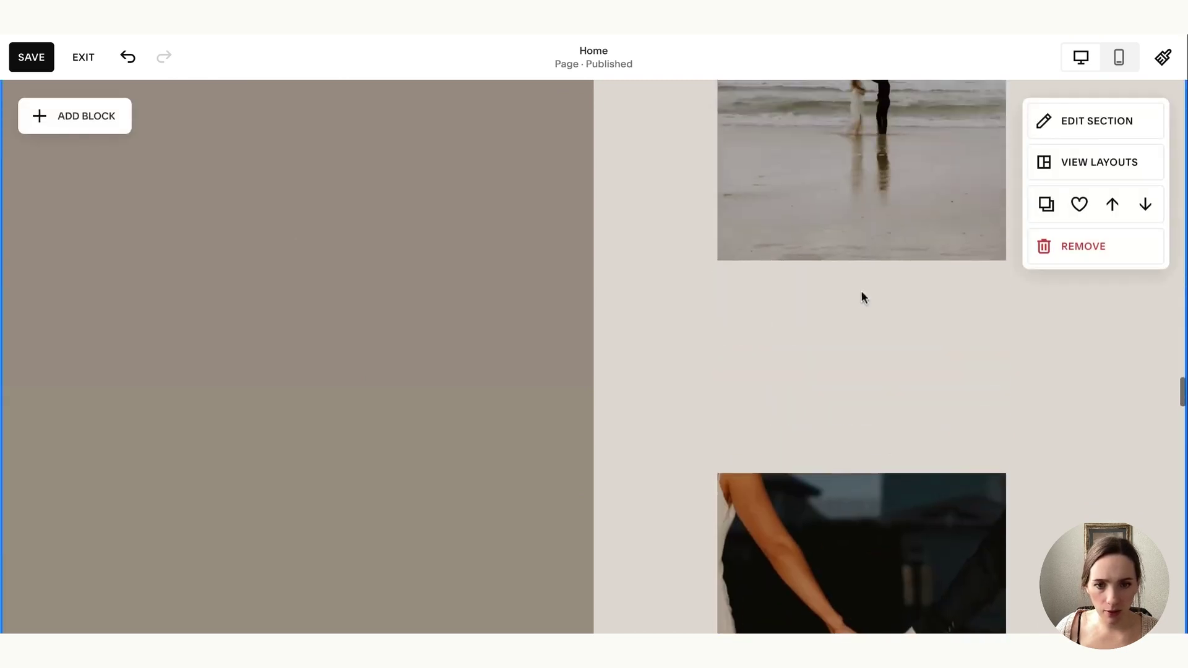
Step: Set pin positions for the hands photo and the bride's dress photo
left_click(835, 498)
left_click(810, 440)
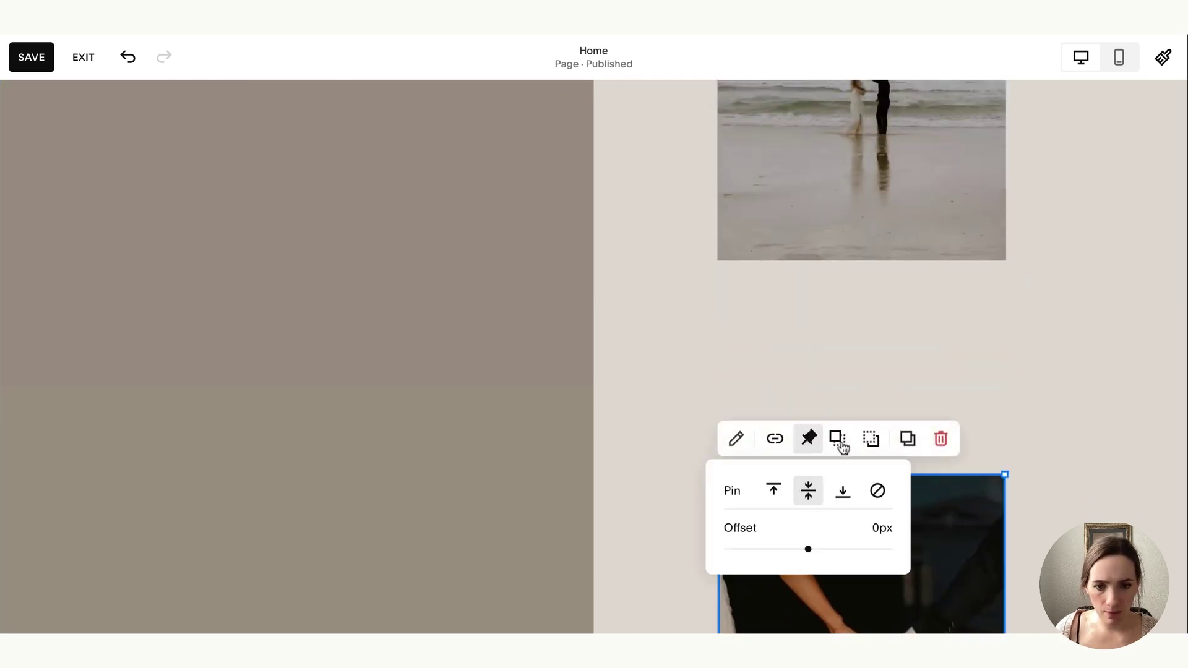
left_click(877, 489)
scroll(866, 433, "down", 10)
left_click(846, 354)
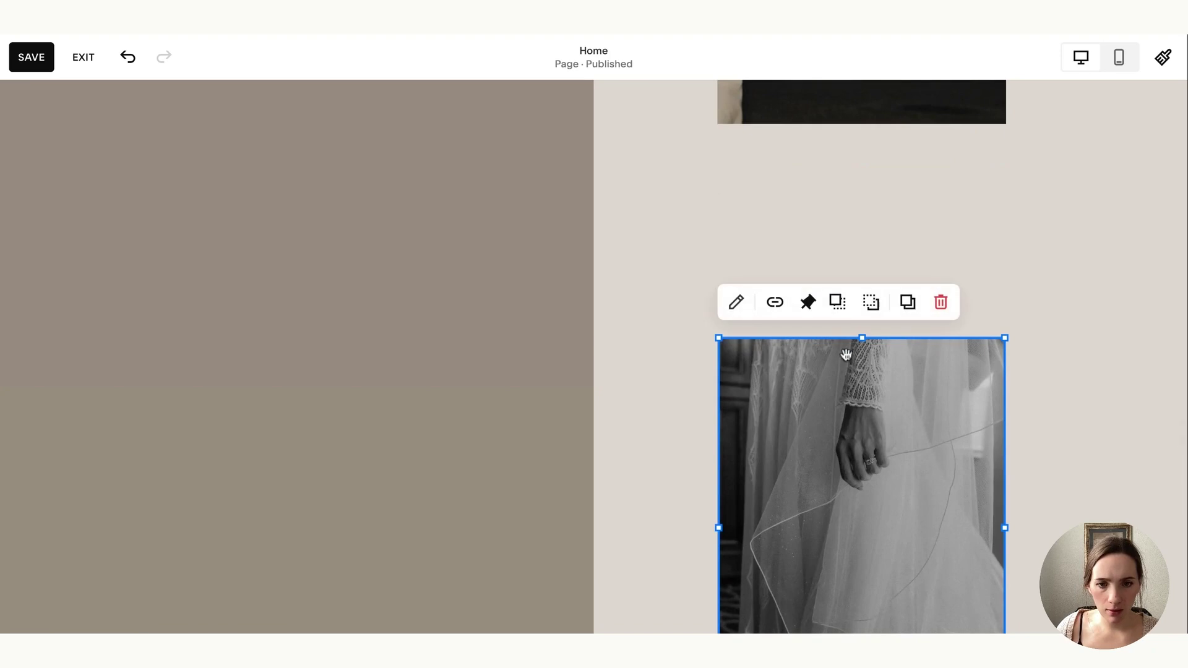
left_click(808, 302)
left_click(878, 353)
scroll(940, 451, "down", 7)
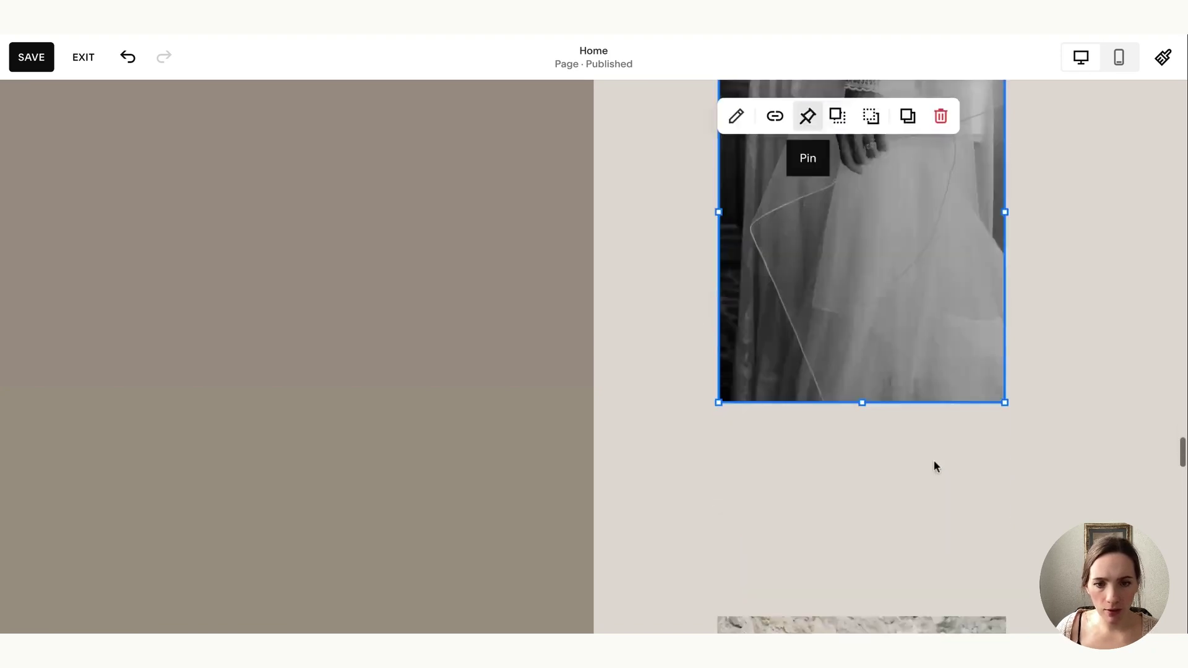
Step: Pin the plaster wall photo and scroll to review the stacking images
left_click(805, 537)
left_click(806, 477)
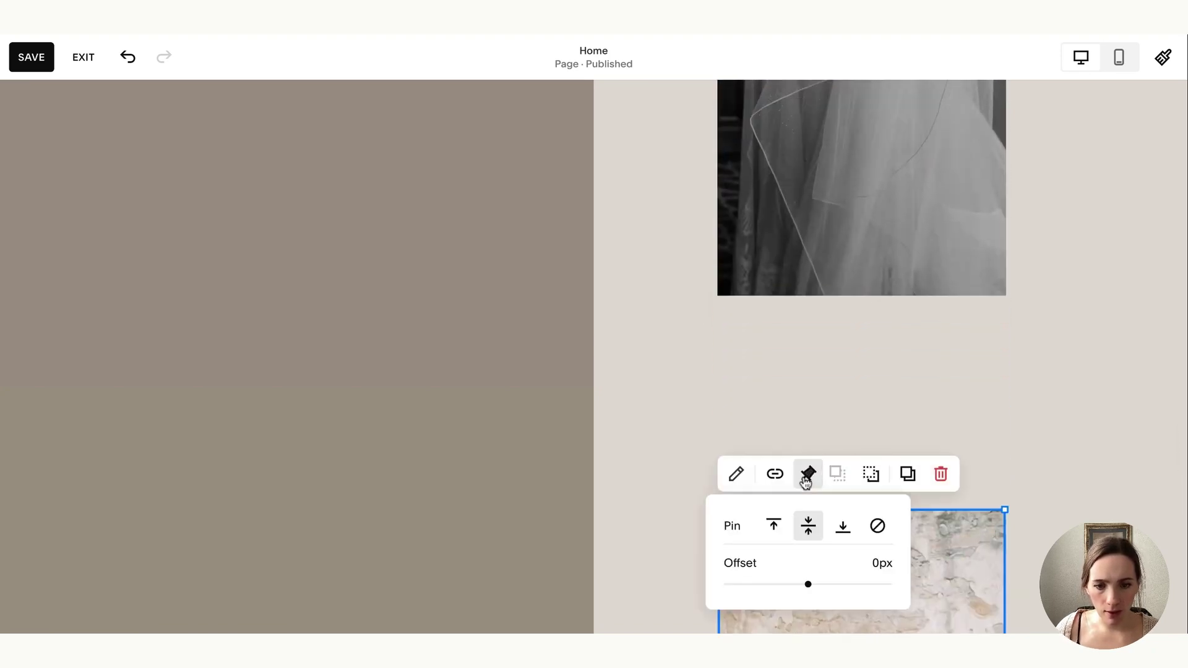
left_click(804, 405)
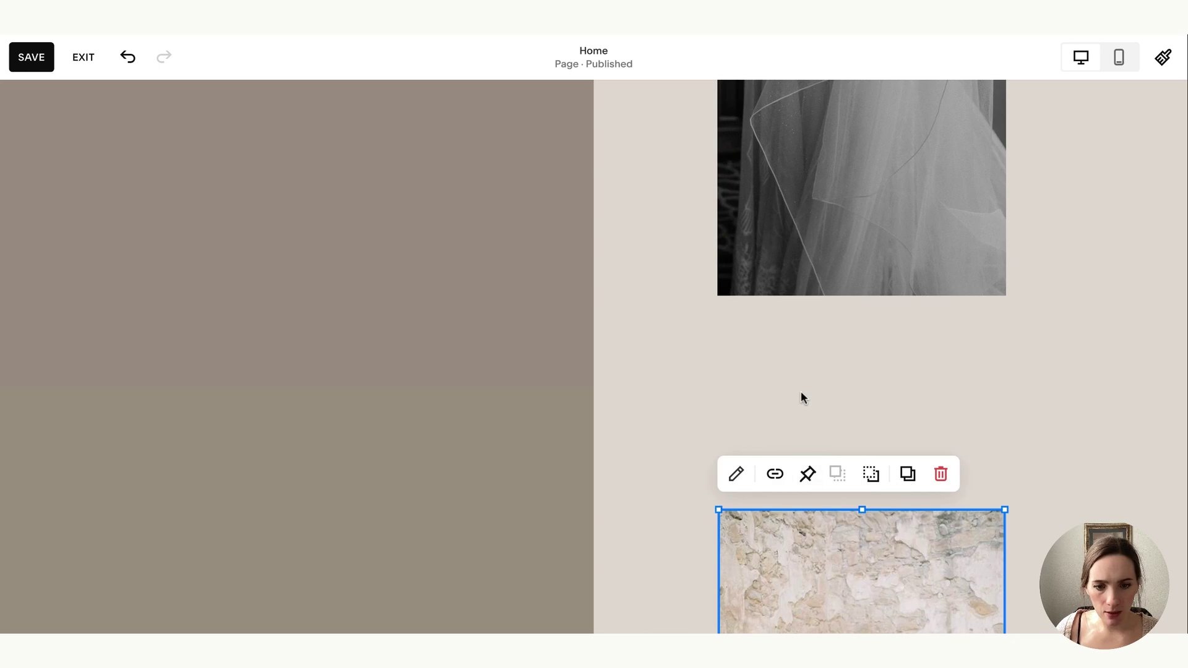
scroll(808, 392, "down", 8)
scroll(811, 396, "up", 10)
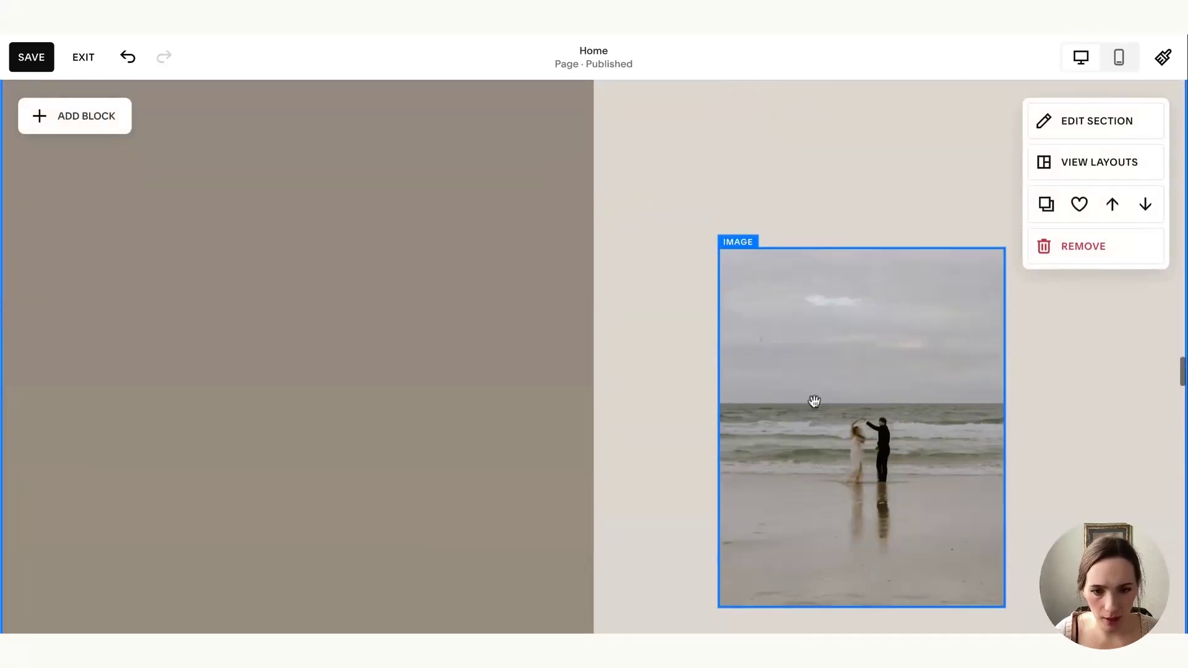
scroll(814, 401, "down", 4)
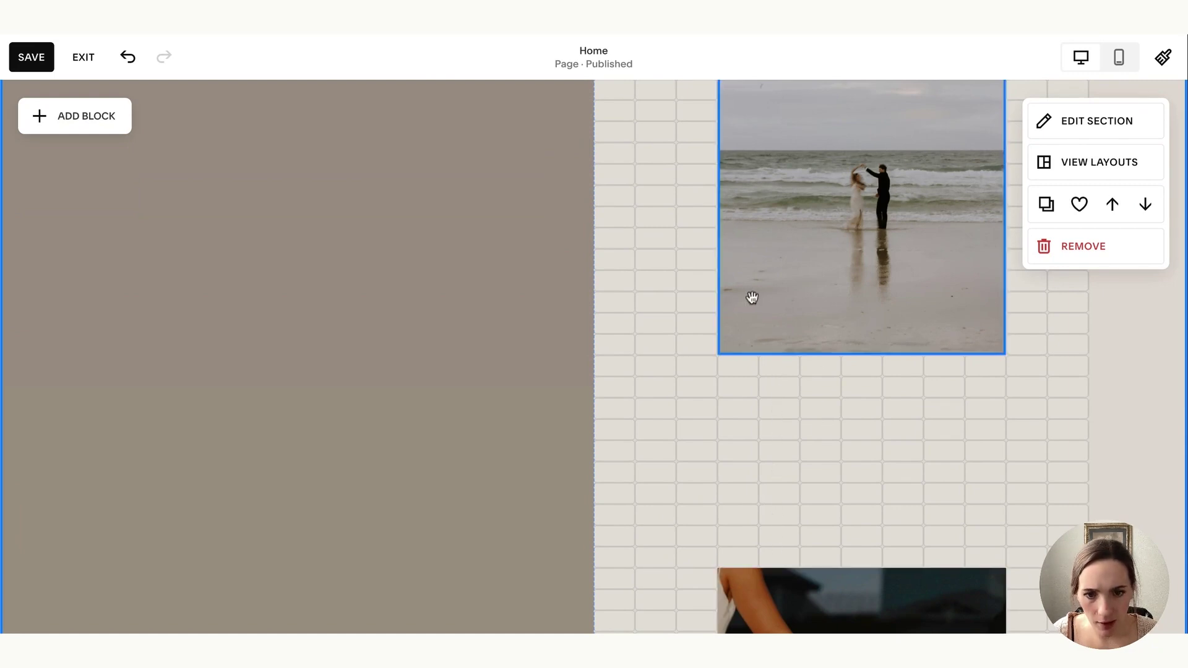
Step: Pin The Portfolio text block to the centre with a 0px offset
scroll(750, 297, "up", 7)
scroll(745, 224, "up", 7)
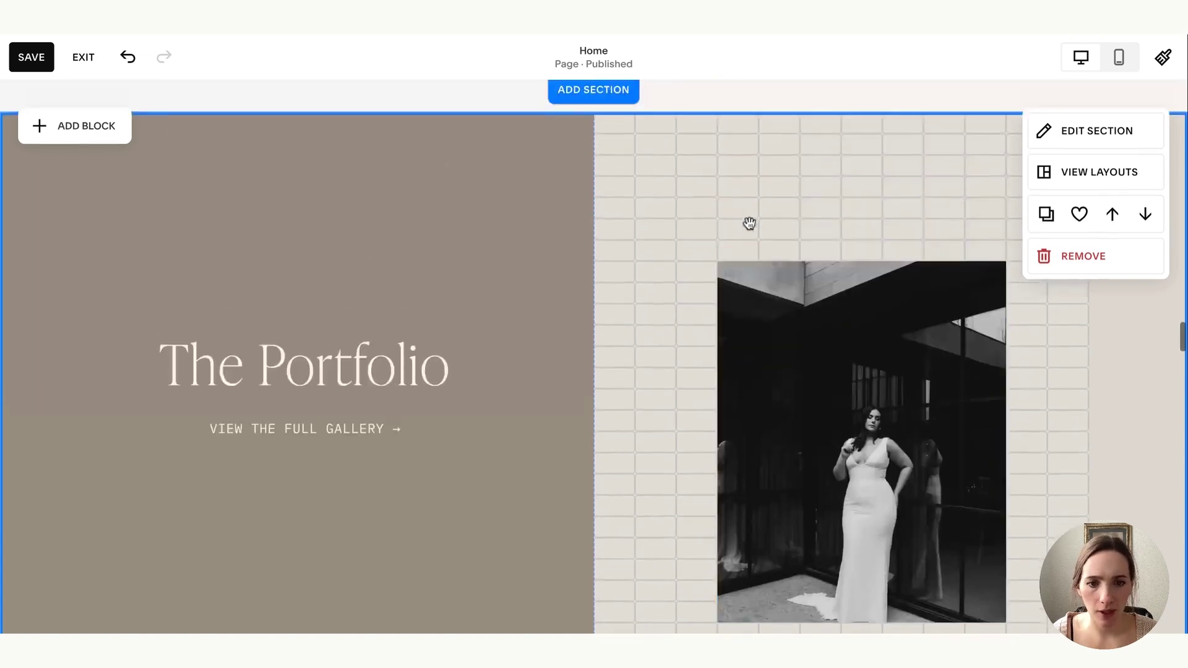
scroll(749, 222, "down", 1)
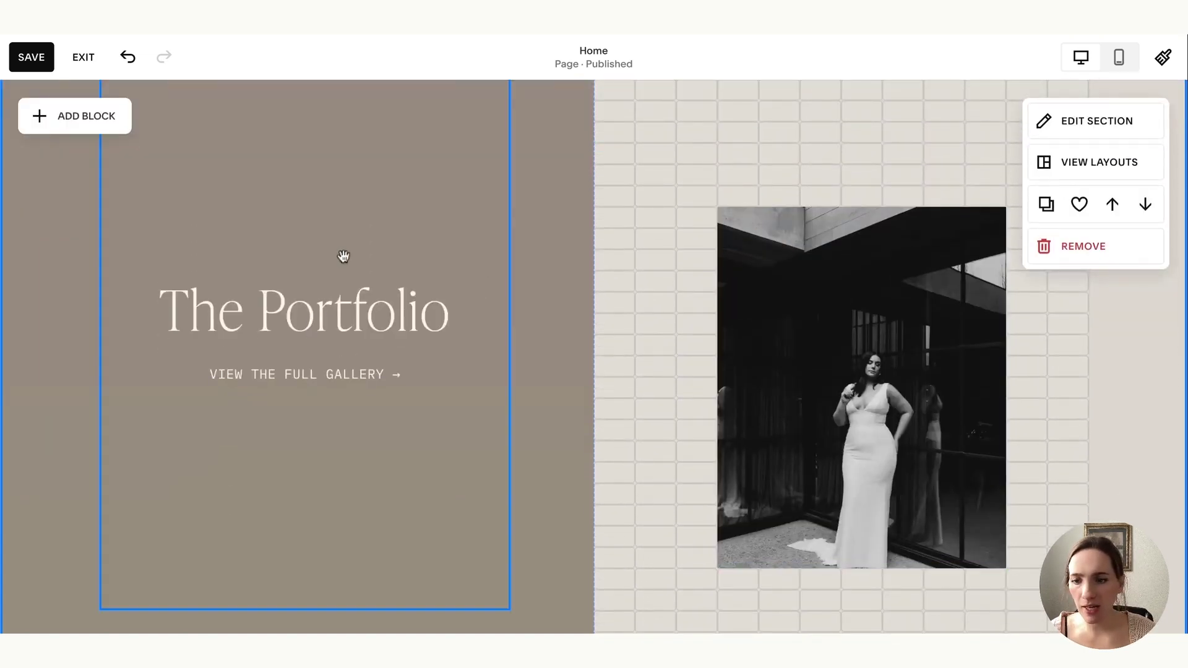
scroll(356, 304, "up", 2)
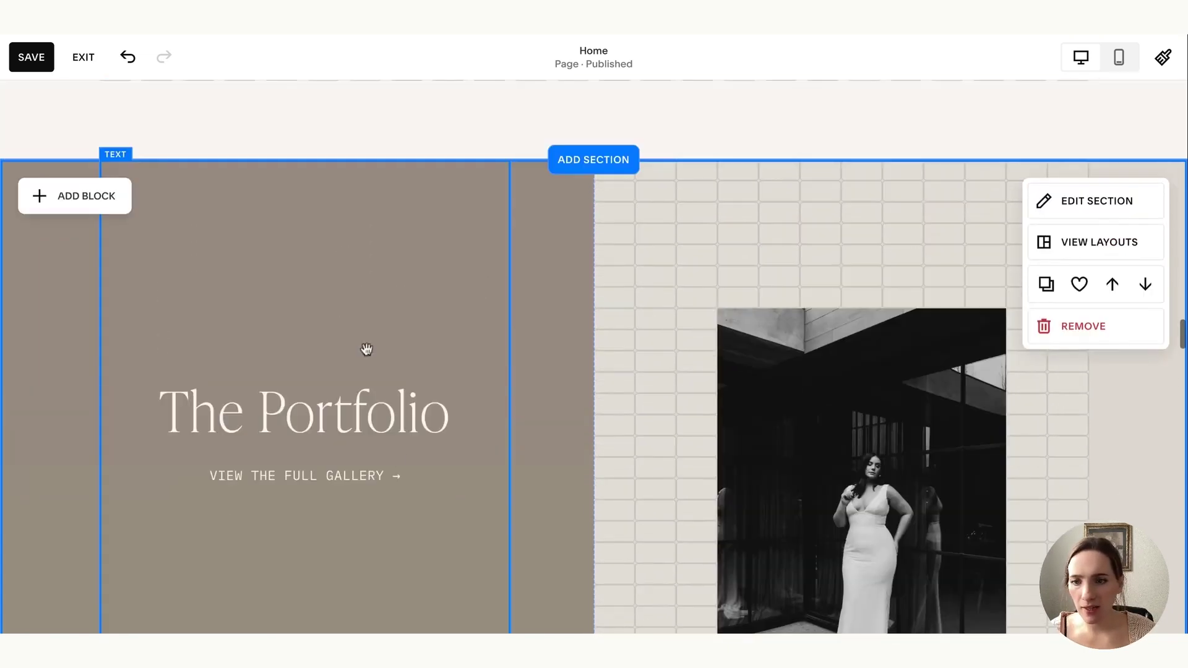
left_click(256, 327)
scroll(353, 149, "down", 2)
scroll(354, 153, "up", 1)
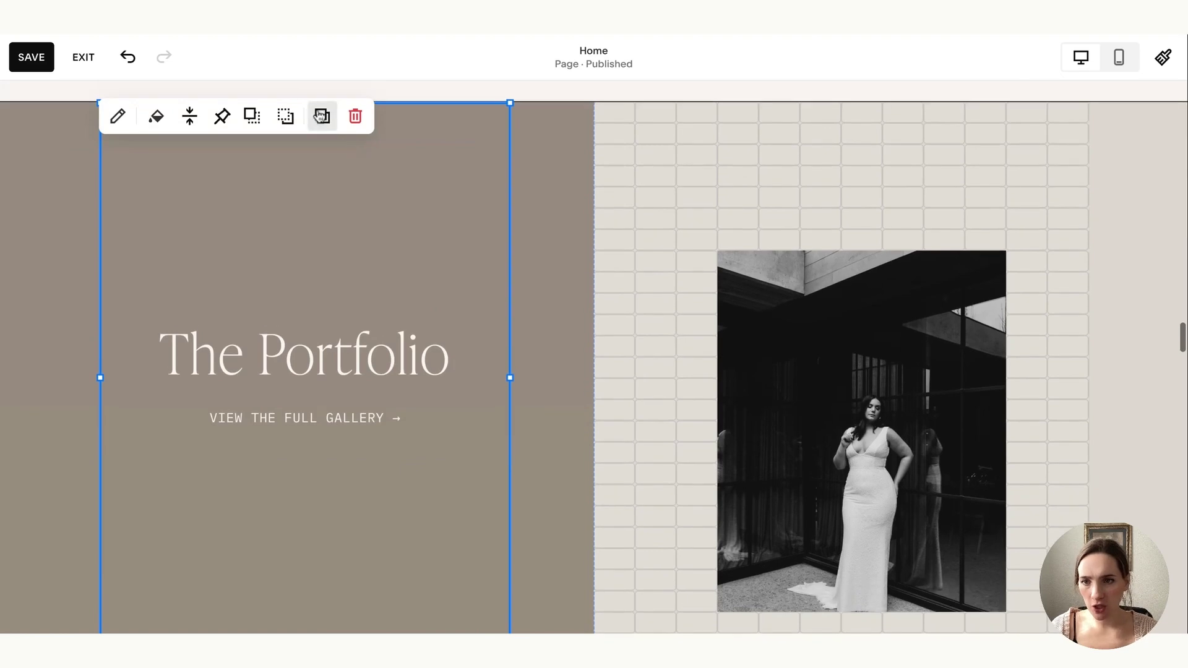
scroll(408, 198, "down", 2)
scroll(409, 197, "up", 1)
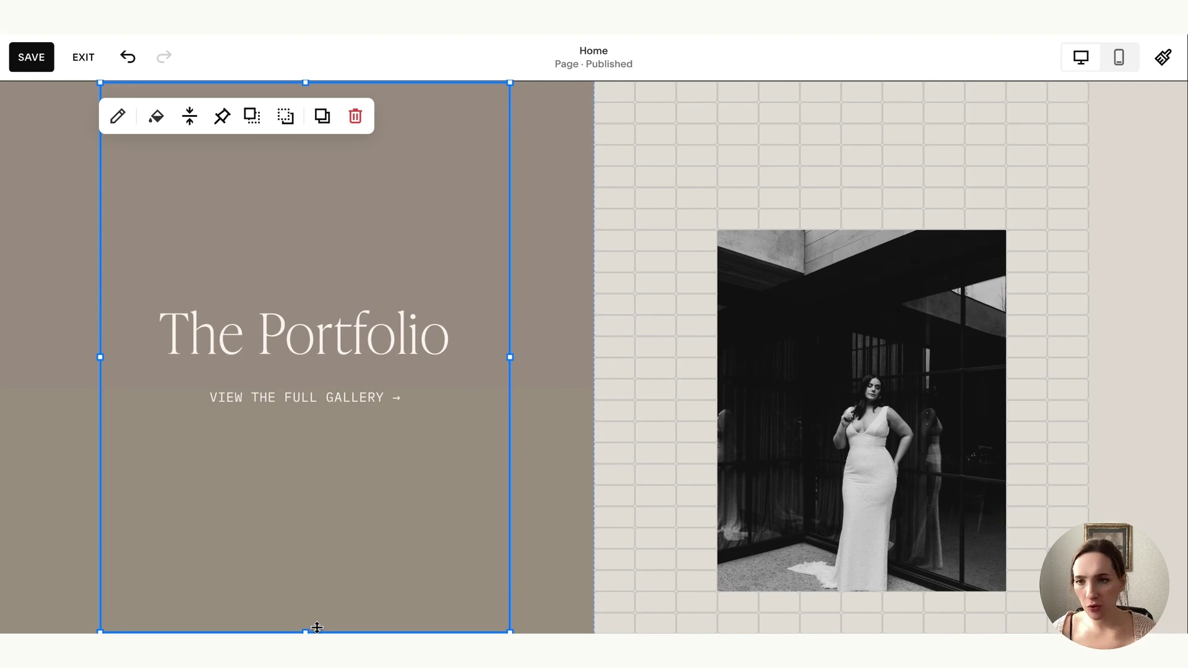
left_click(224, 118)
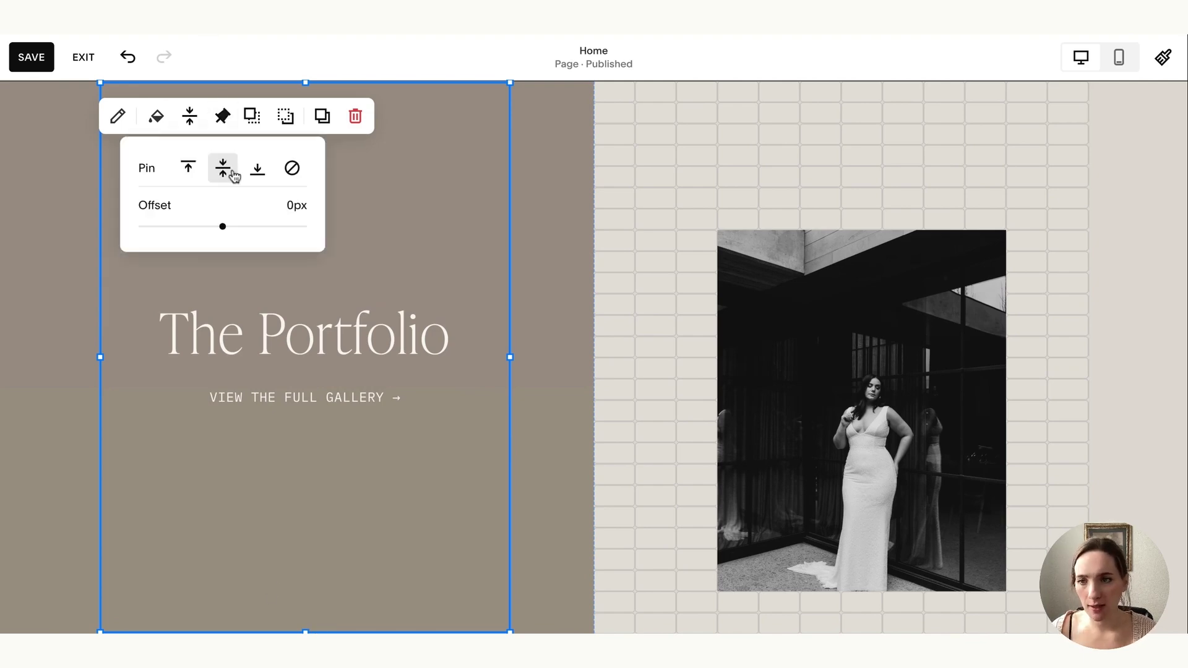
left_click(687, 183)
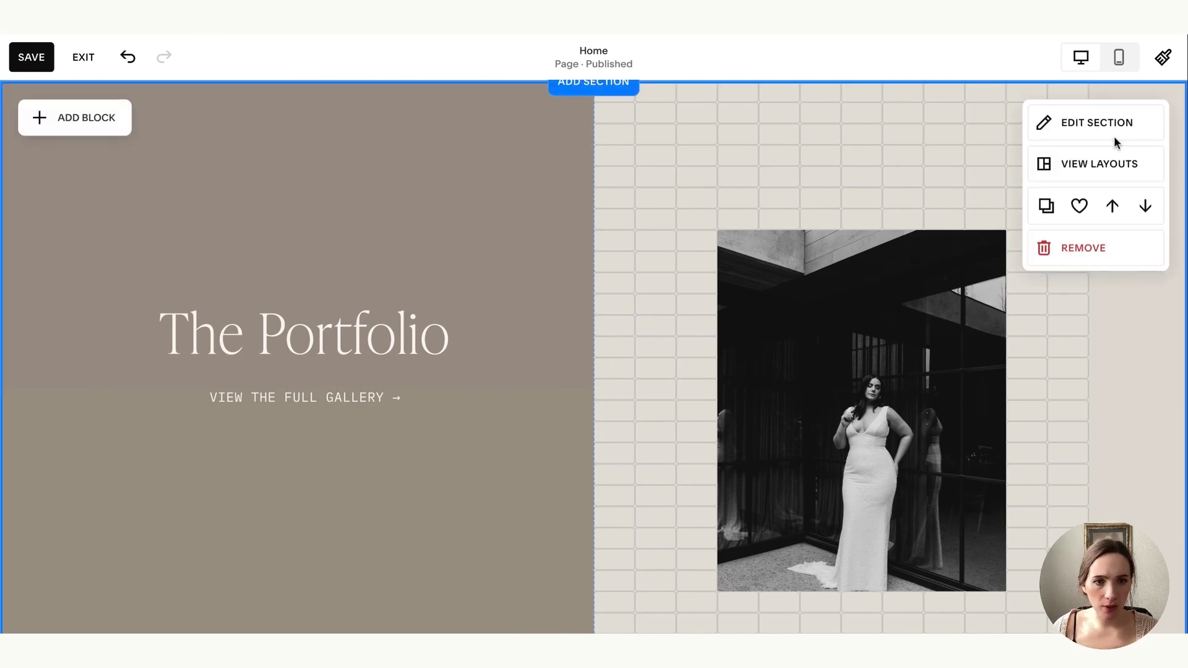
left_click(551, 187)
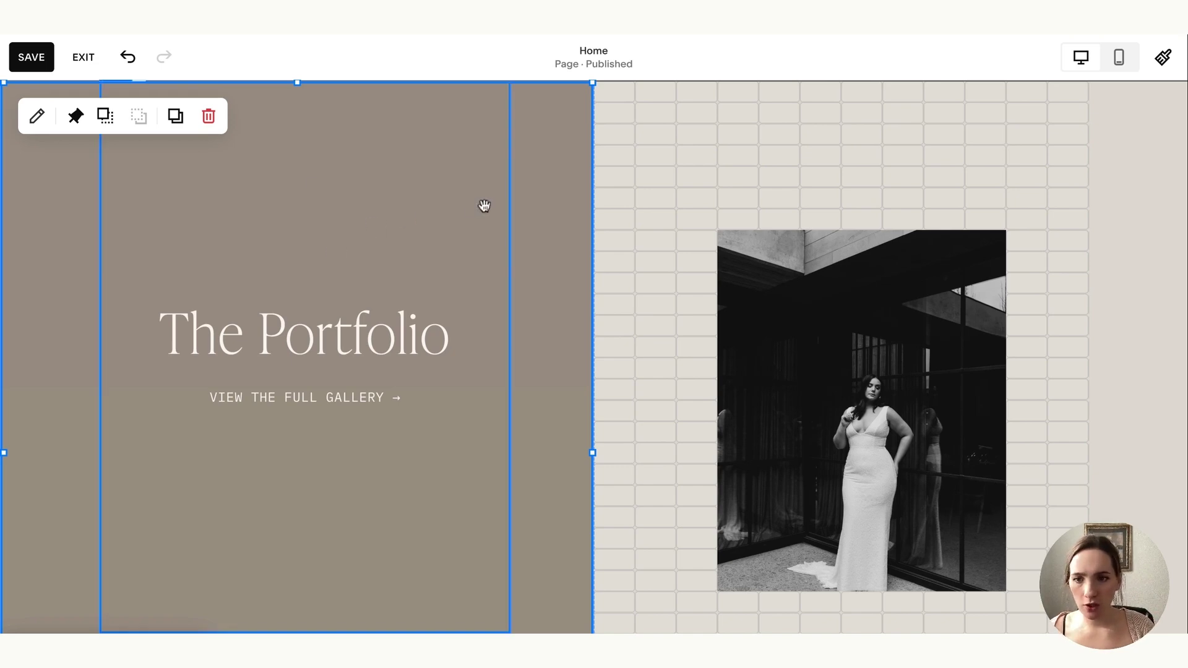
Step: Inspect the background shape's design and colour settings, closing them unchanged
double_click(524, 187)
left_click(847, 408)
left_click(1056, 242)
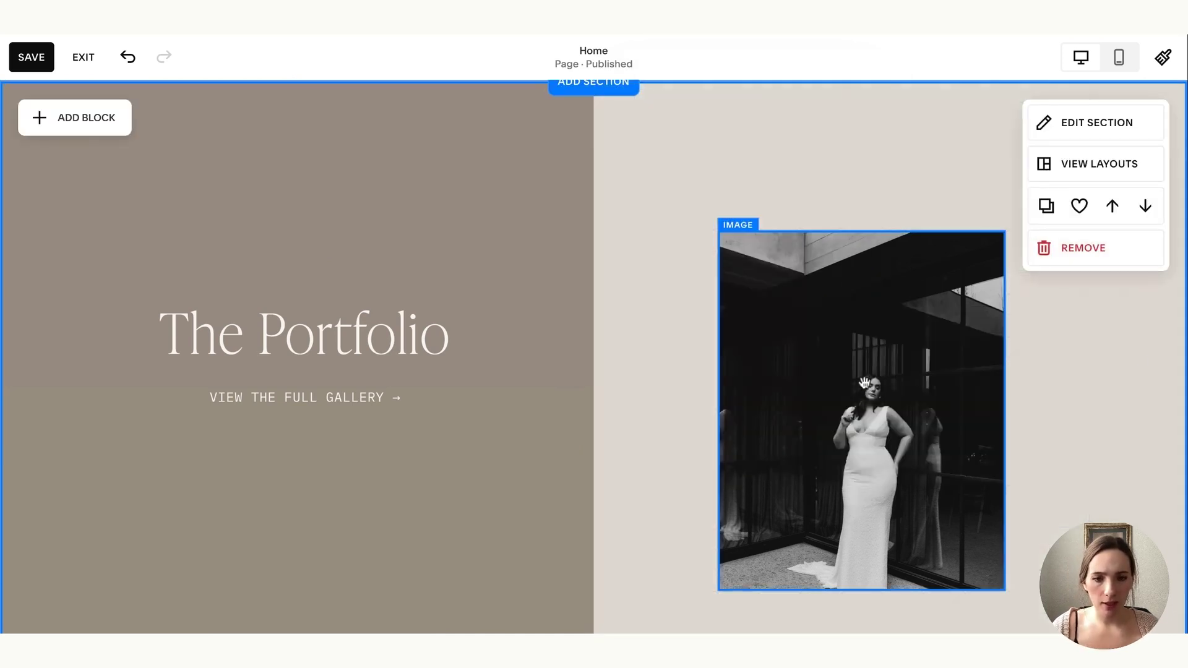
Step: Pin the beach and hand-holding photos to the centre
left_click(912, 409)
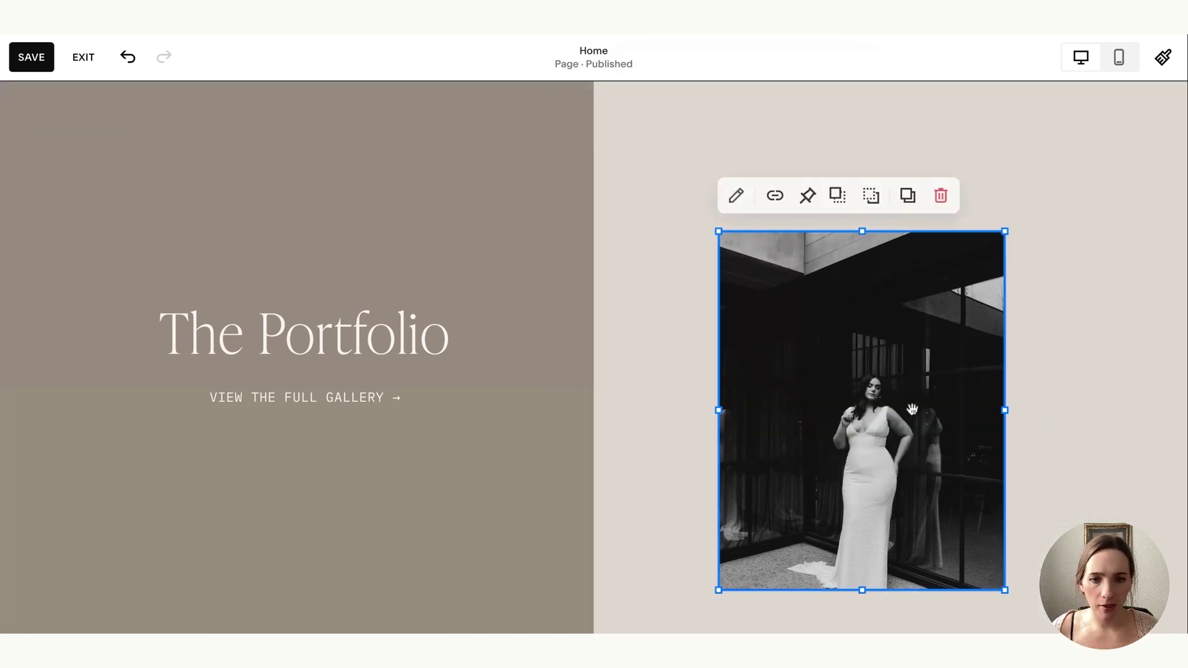
left_click(808, 196)
left_click(1093, 433)
scroll(1094, 434, "down", 5)
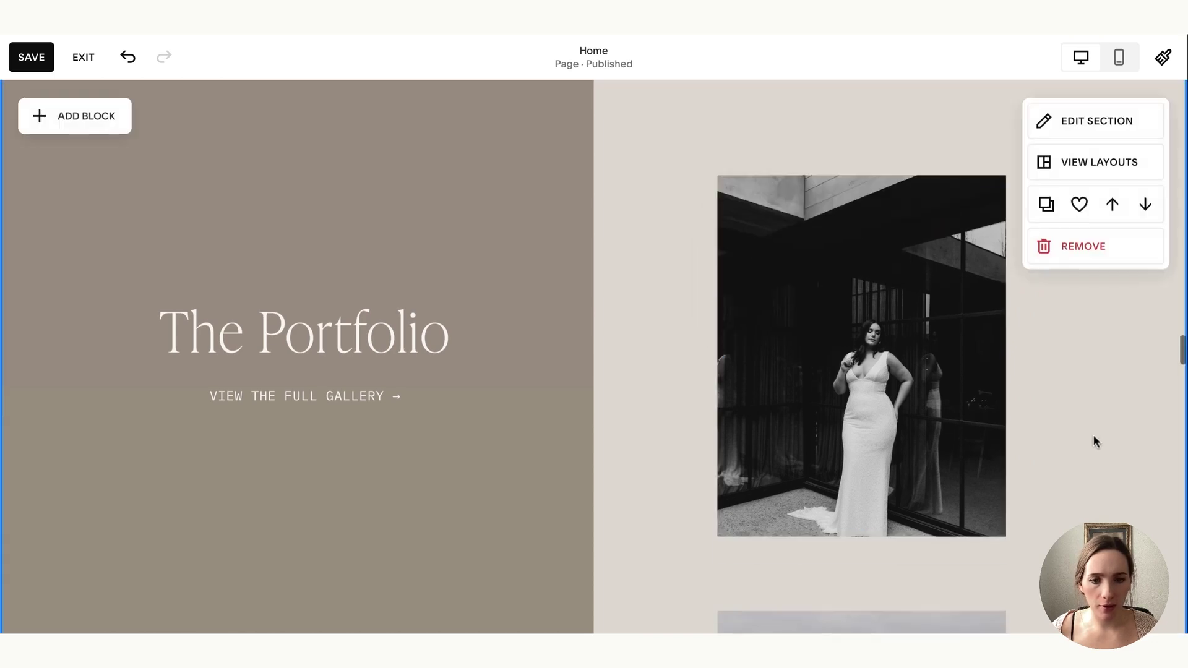
left_click(796, 328)
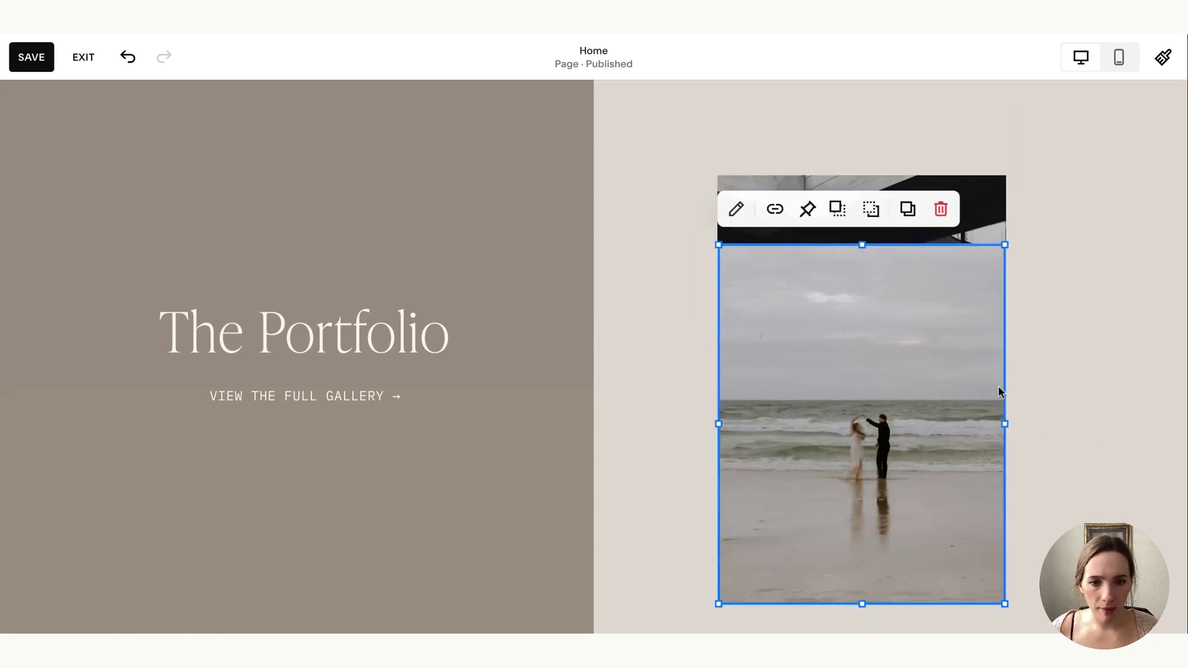
left_click(818, 218)
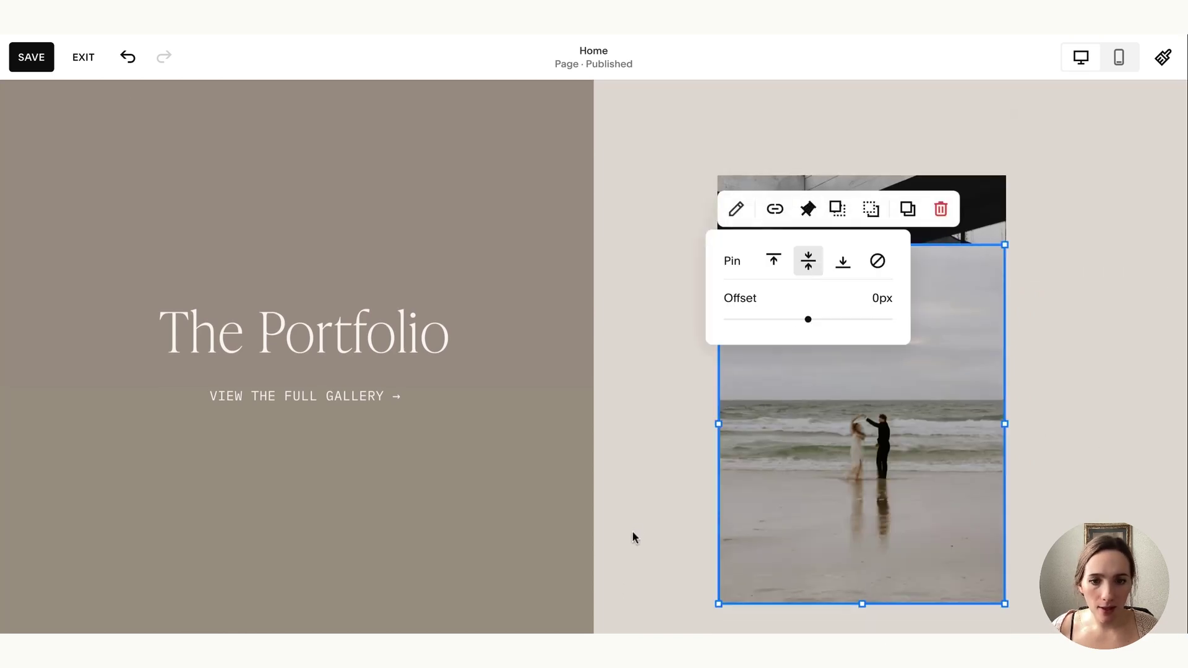
scroll(636, 526, "down", 5)
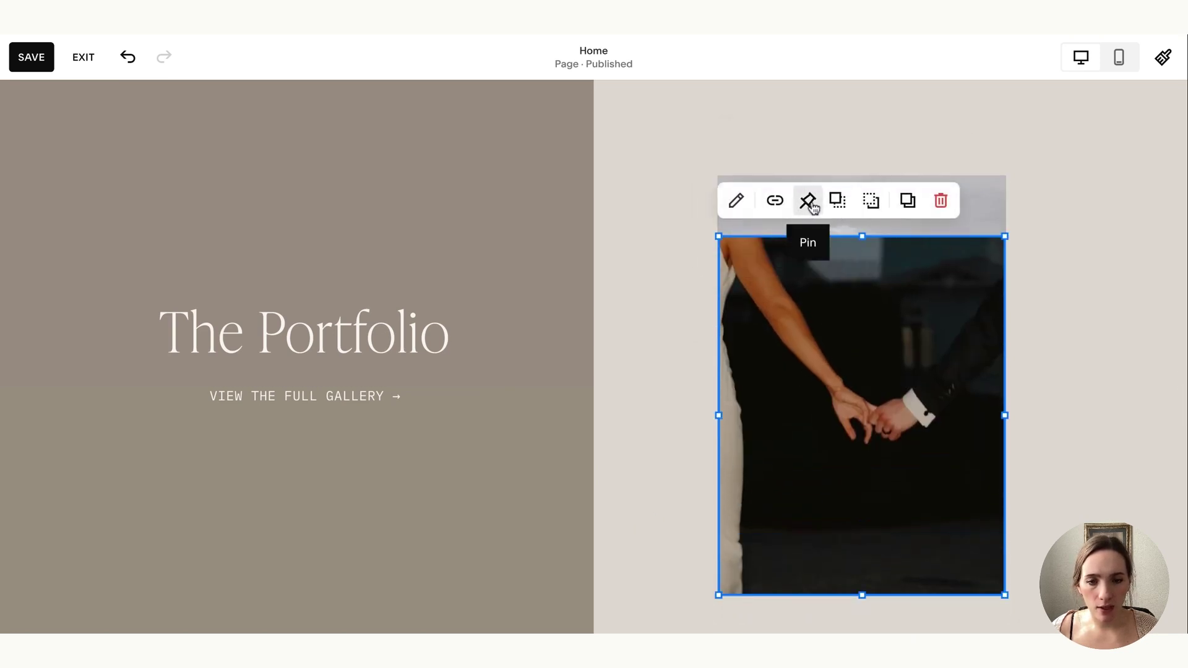
left_click(808, 202)
left_click(684, 412)
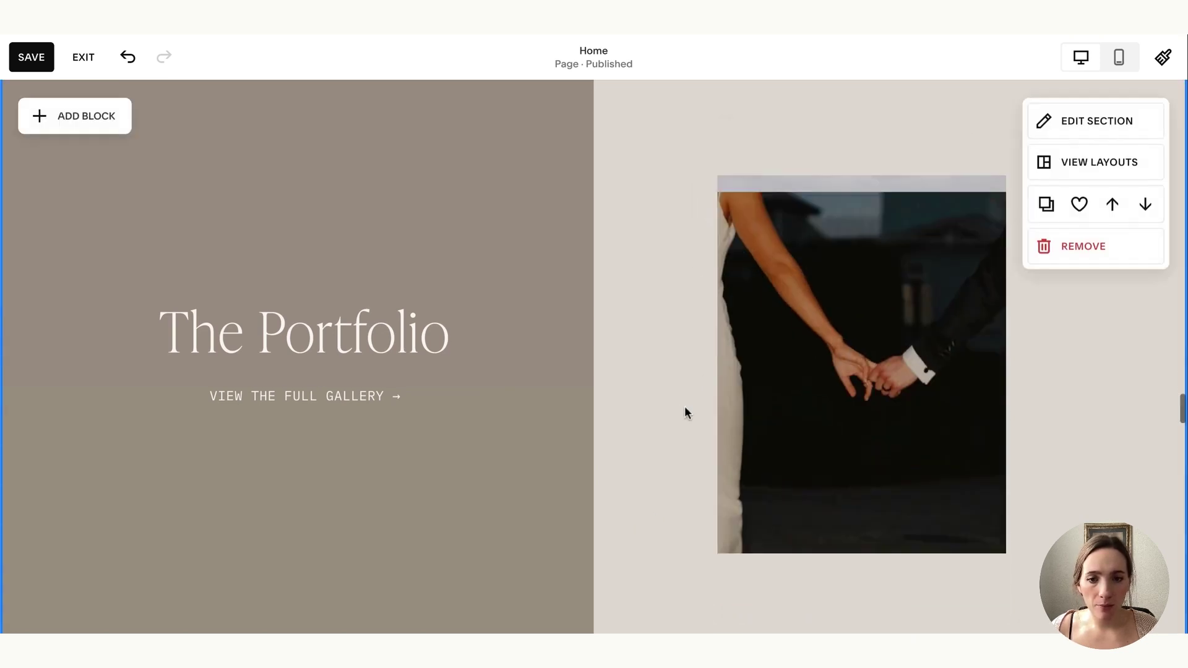
scroll(683, 411, "down", 5)
Step: Pin the veil photo to the centre
left_click(814, 328)
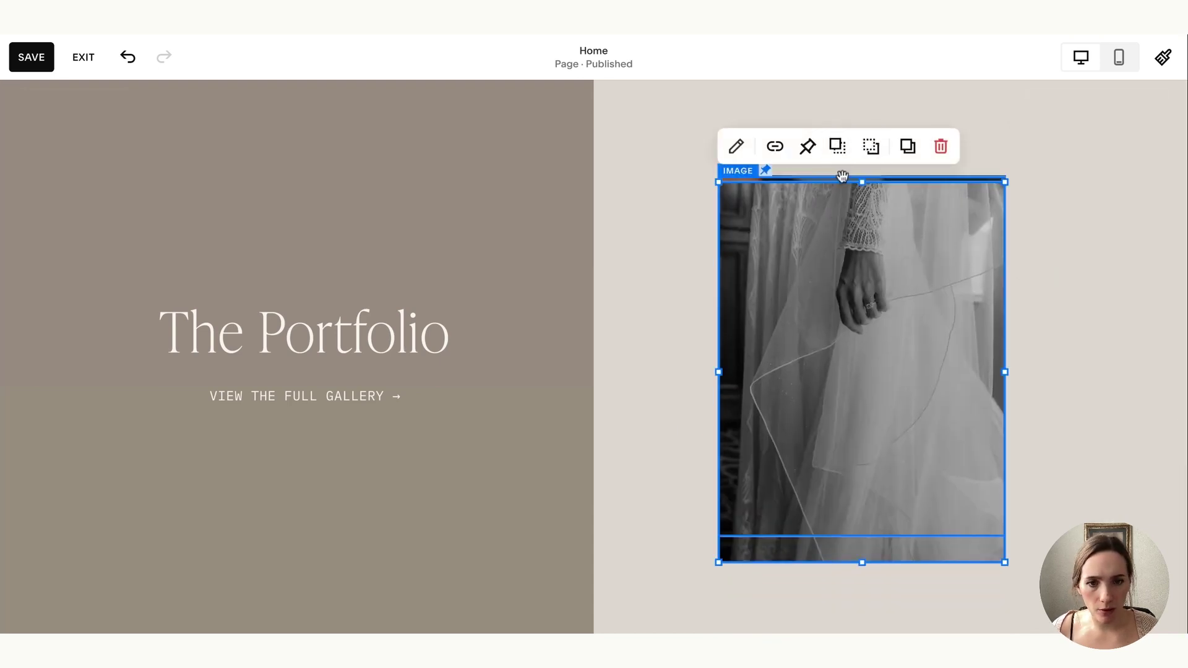
left_click(807, 146)
left_click(808, 207)
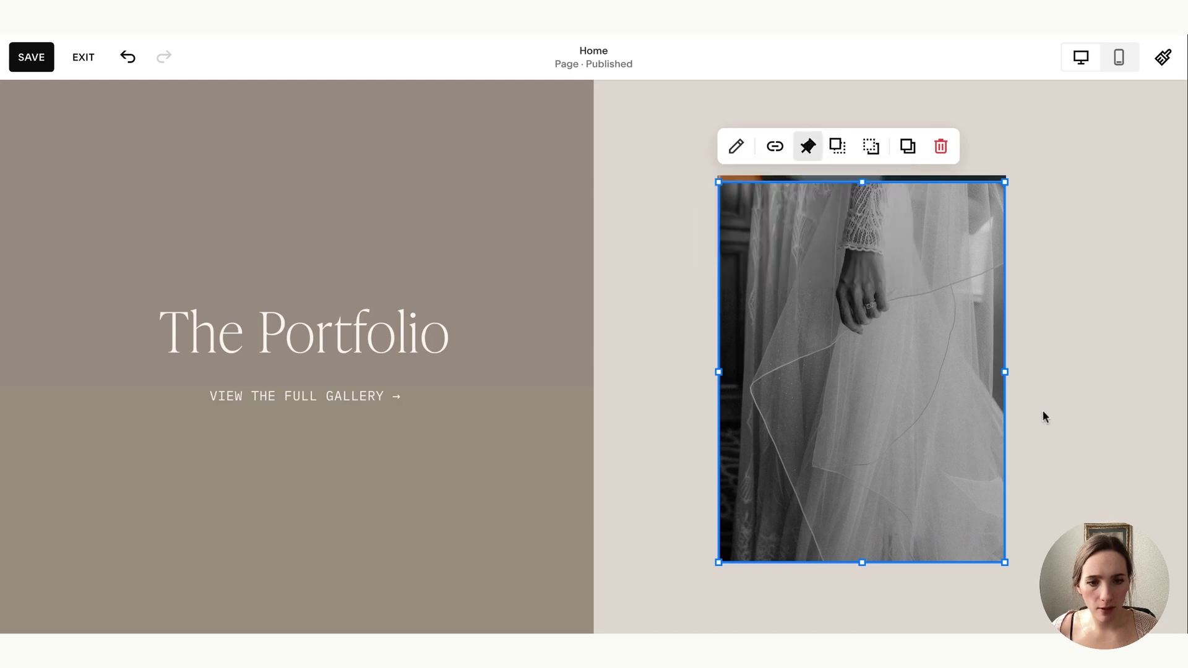
left_click(1042, 411)
scroll(847, 406, "down", 5)
Step: Open The Portfolio section's design settings, showing 134 grid rows and Fill Screen off
left_click(845, 400)
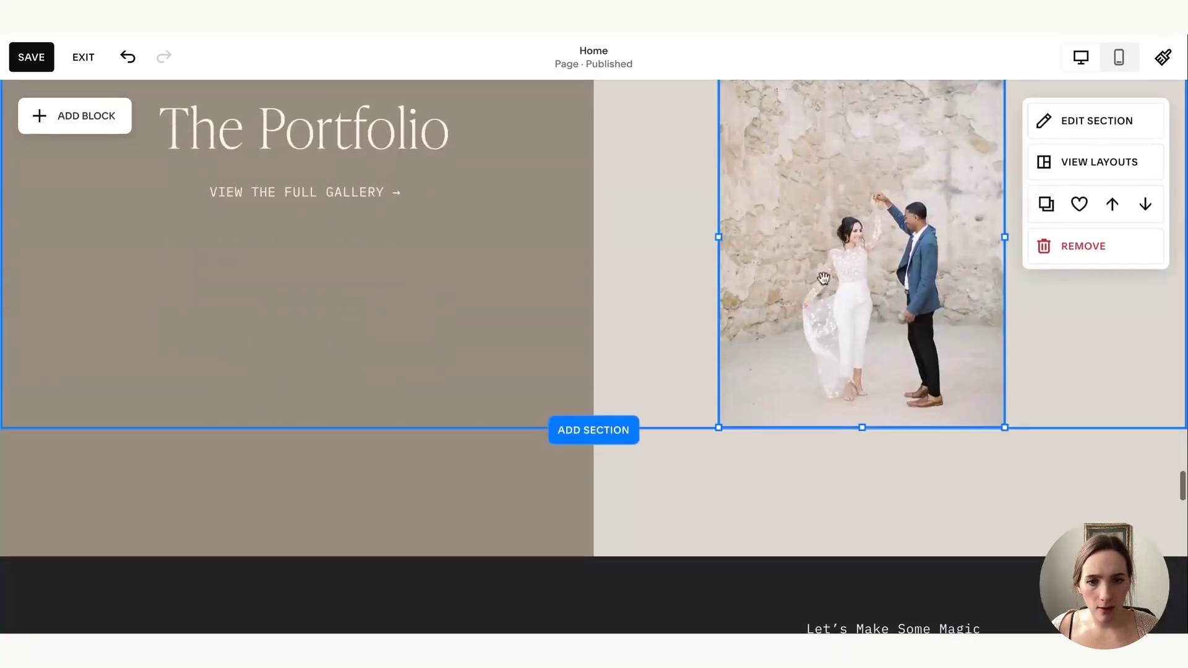
scroll(681, 310, "up", 1)
scroll(543, 560, "down", 3)
scroll(544, 561, "down", 2)
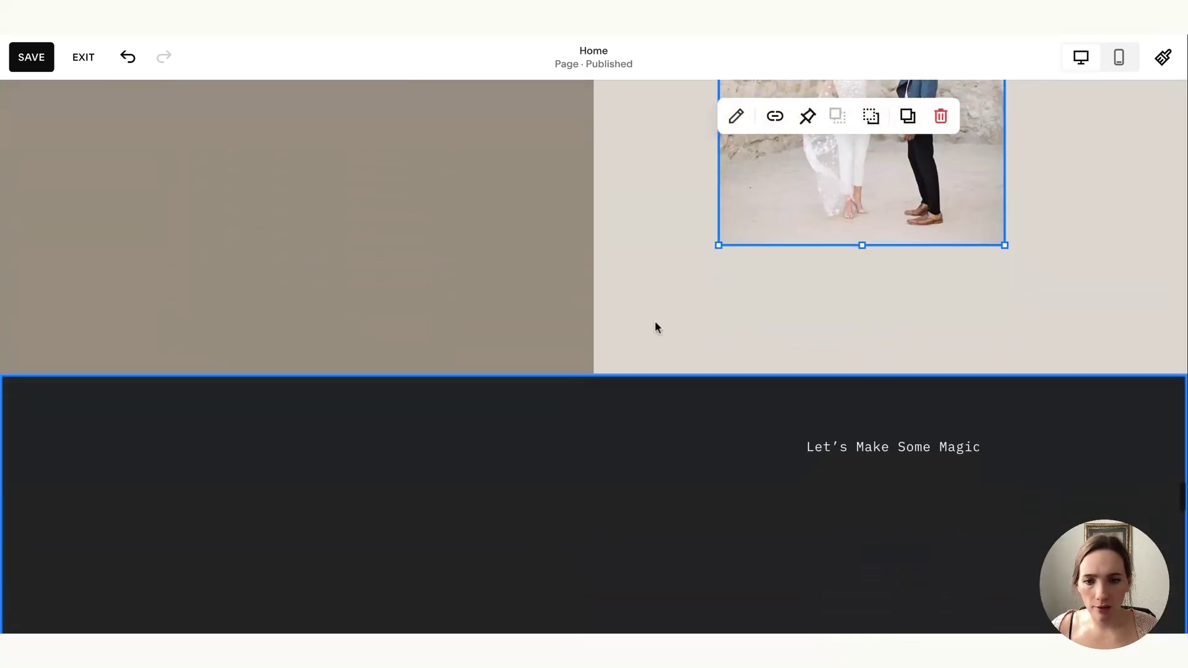
left_click(660, 313)
scroll(860, 275, "up", 1)
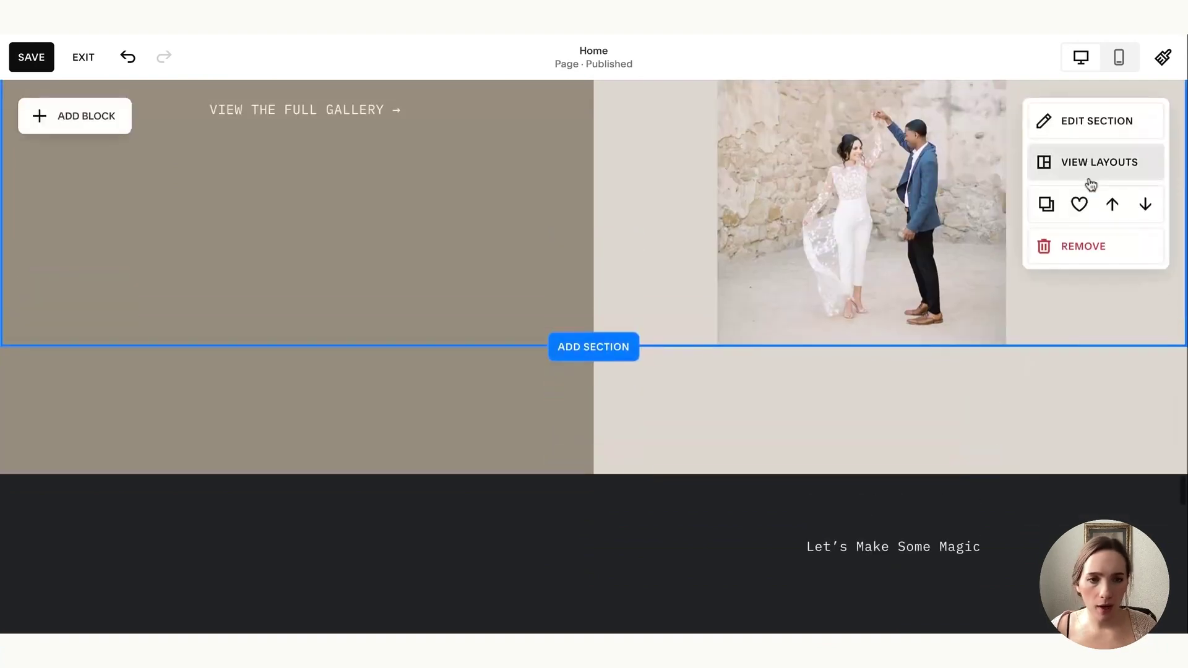
left_click(1088, 120)
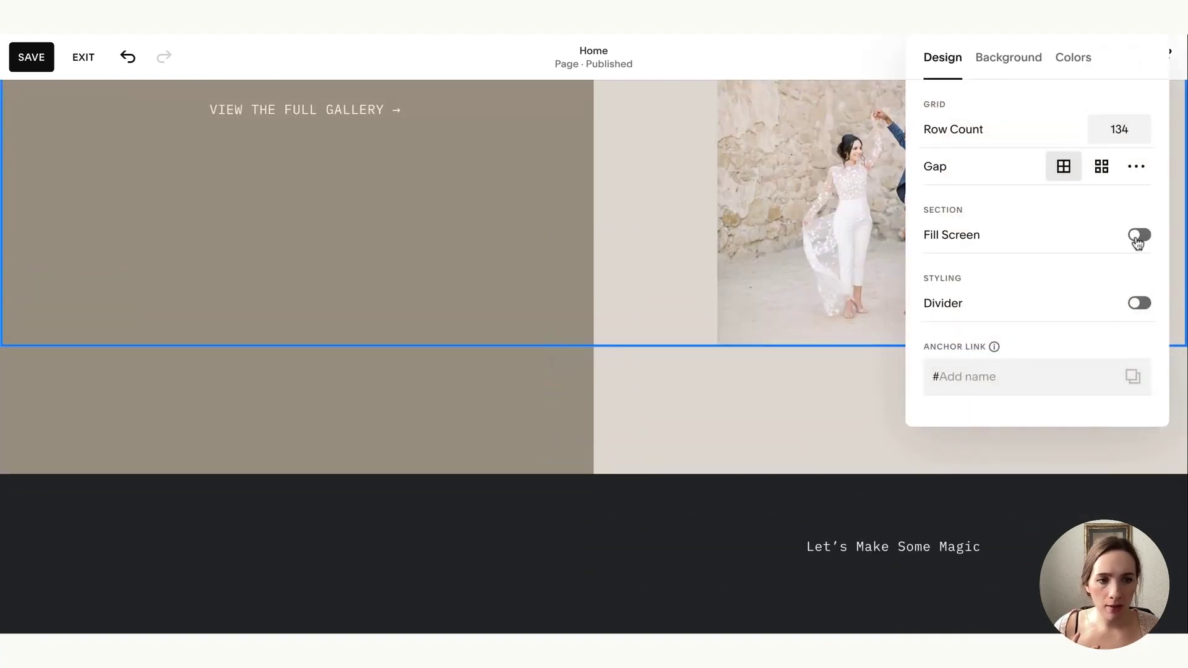
Step: Turn Fill Screen on for The Portfolio section, then switch it back off
left_click(1139, 236)
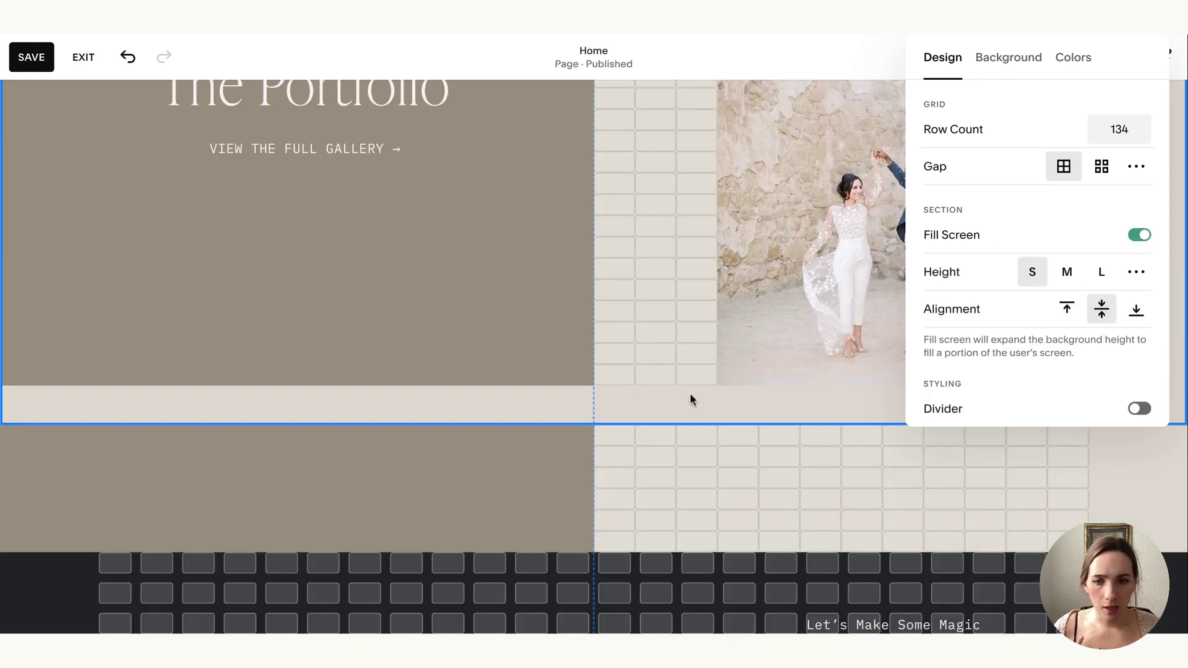
left_click(671, 346)
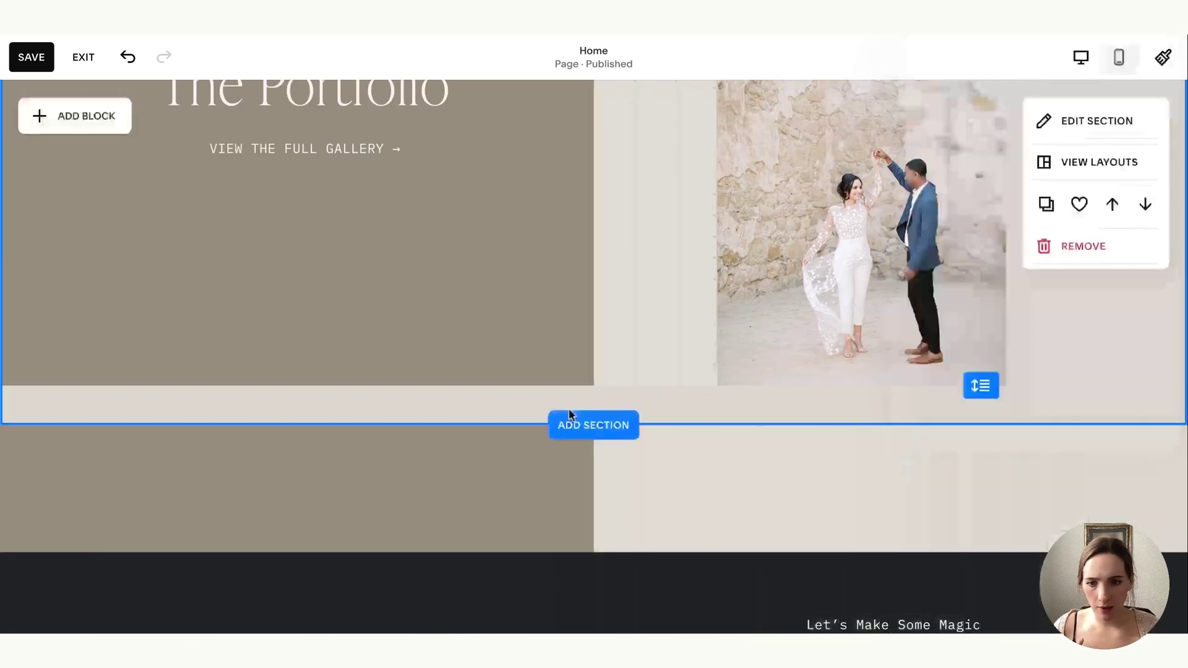
left_click(416, 368)
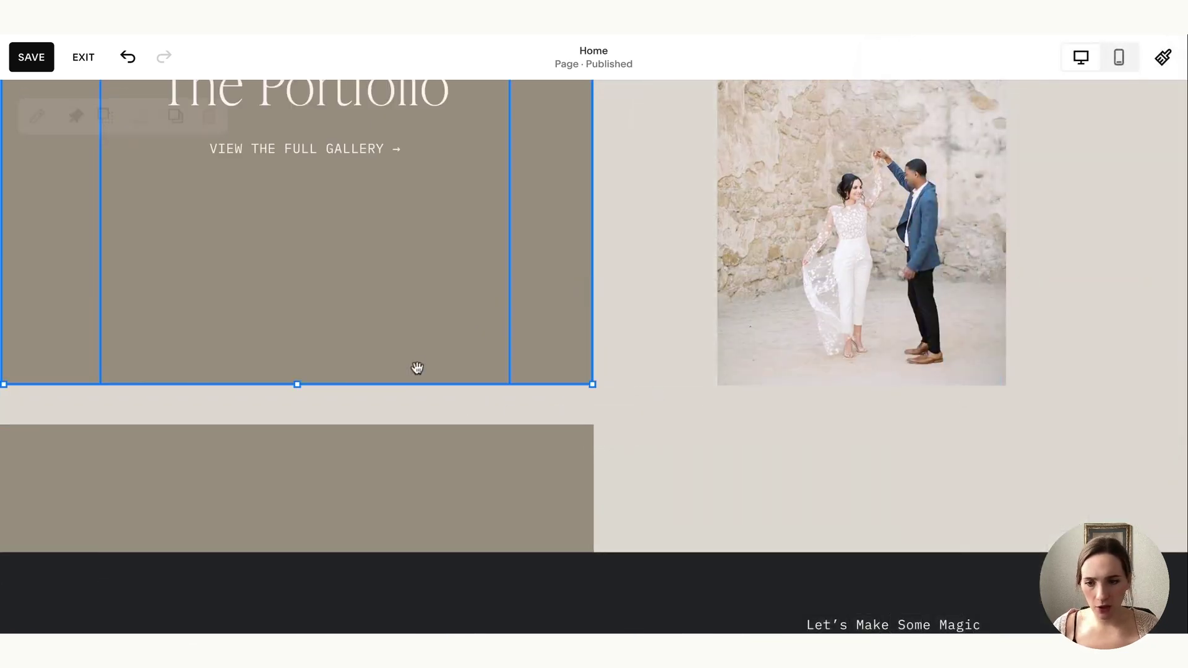
left_click(1105, 143)
left_click(1104, 121)
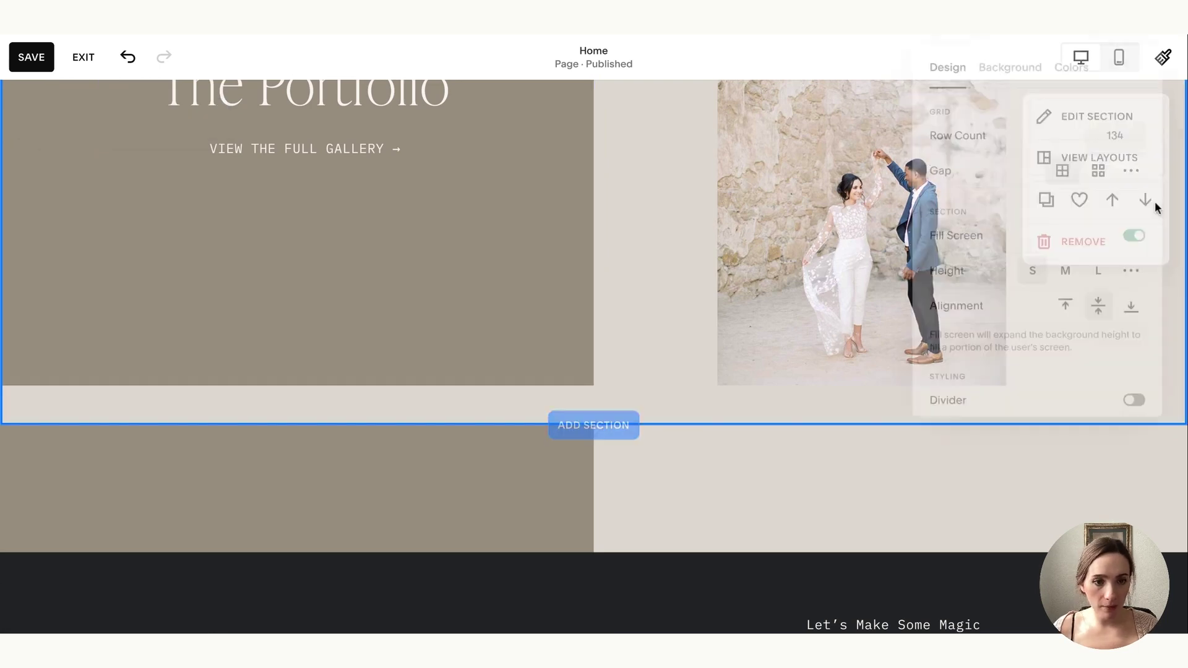
left_click(1139, 235)
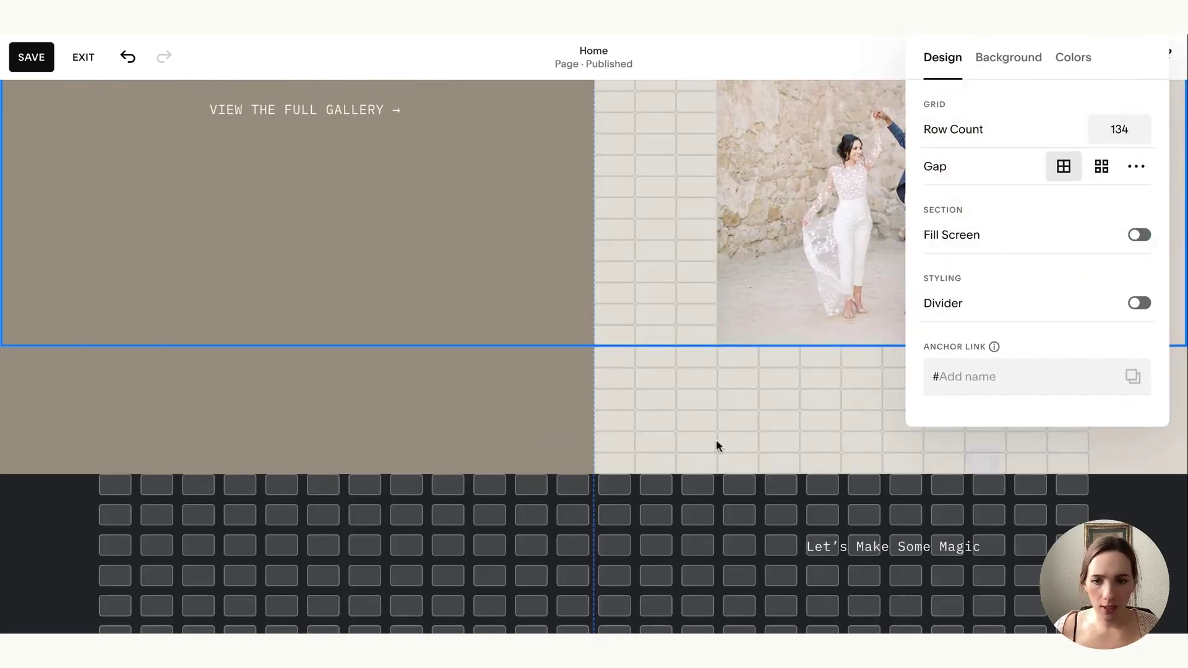
left_click(716, 422)
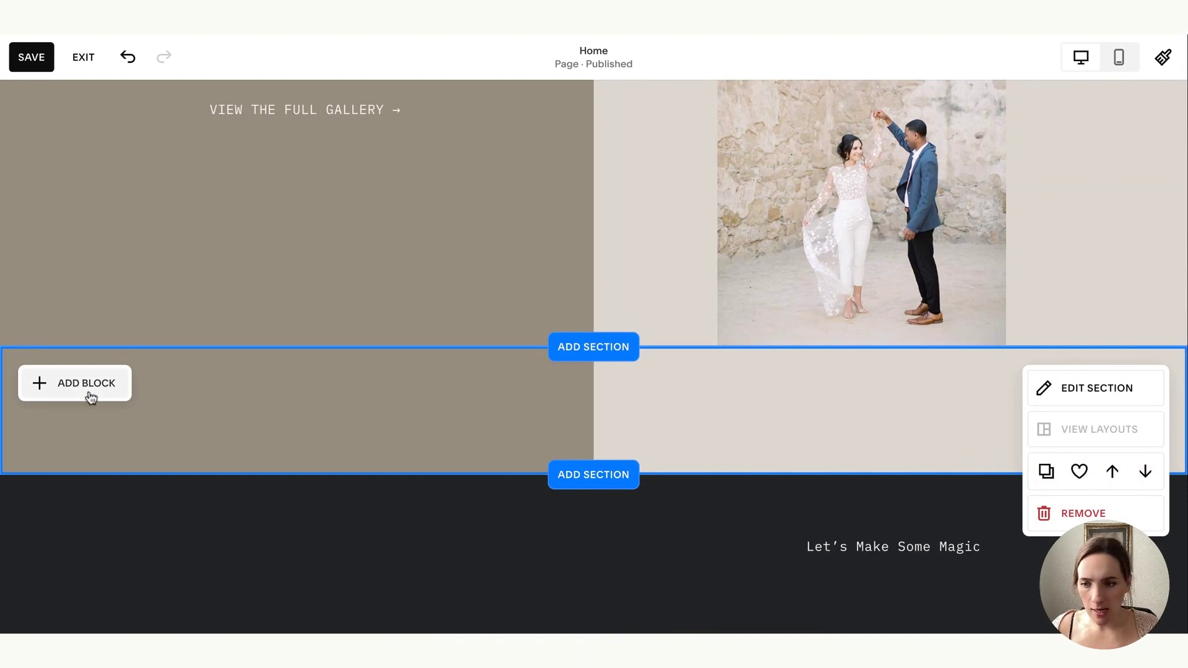
Step: Save the empty lower section to saved sections and remove it from the page
left_click(425, 400)
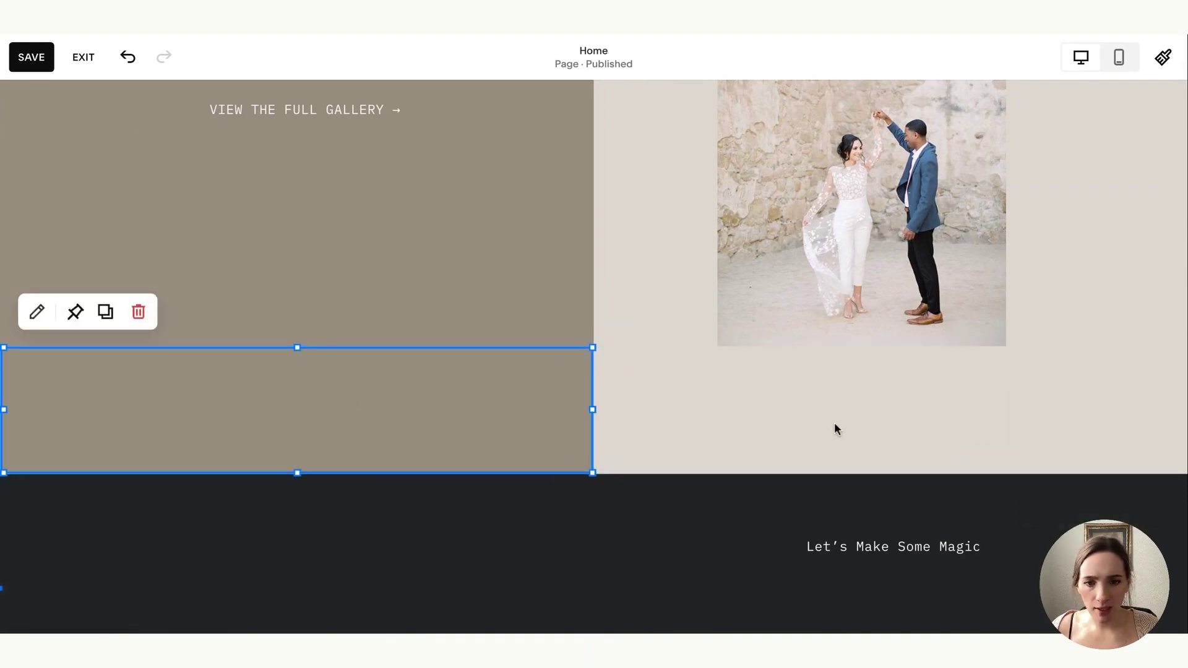
left_click(811, 388)
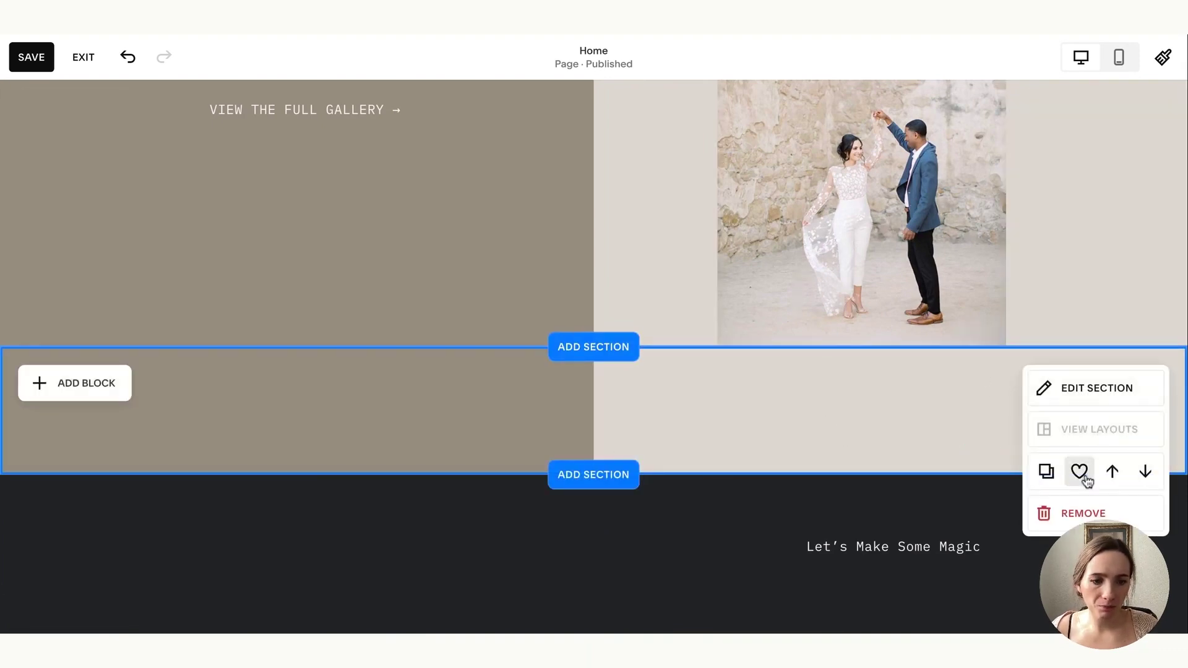
left_click(1085, 514)
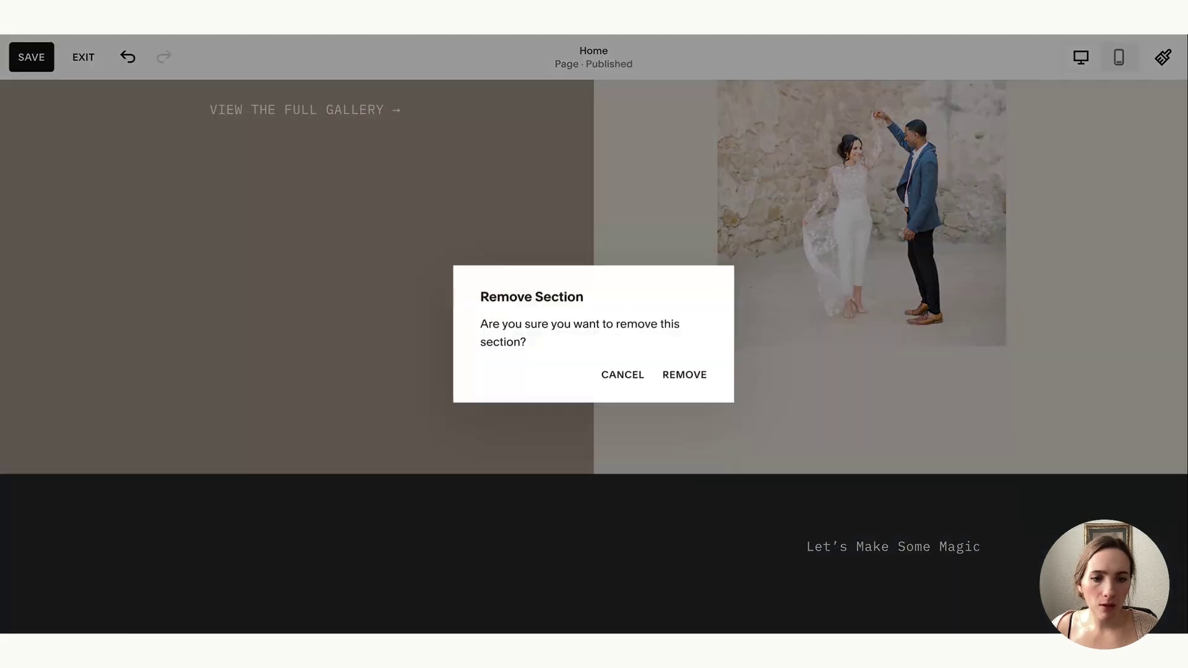
left_click(675, 376)
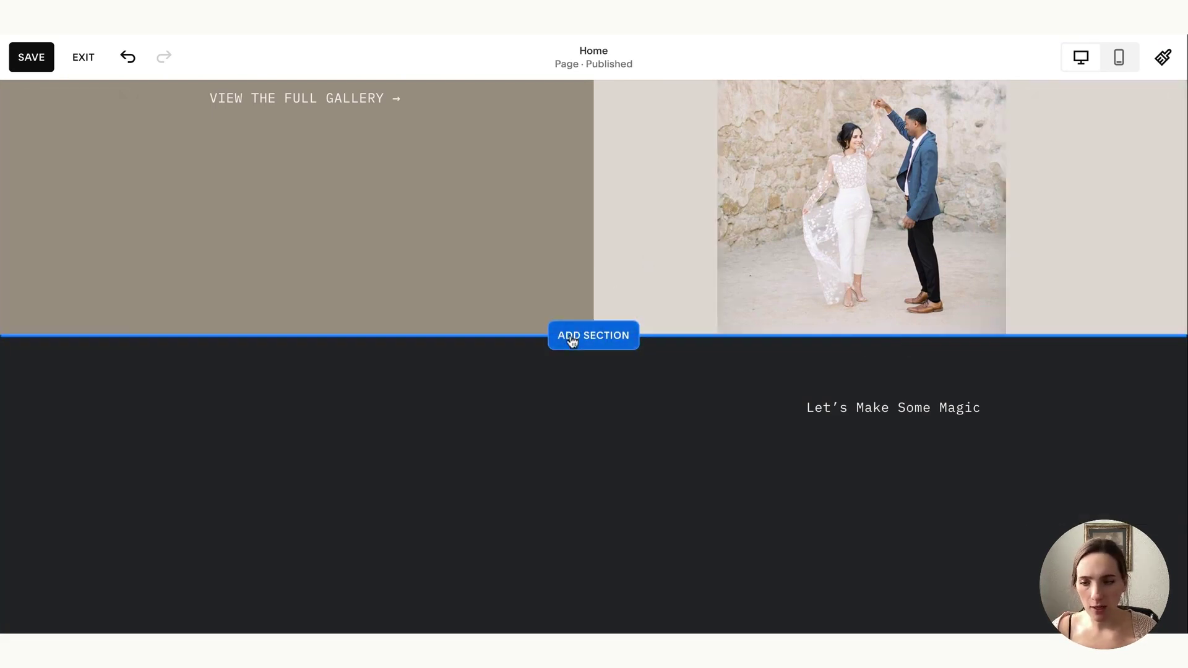
left_click(571, 341)
left_click(165, 311)
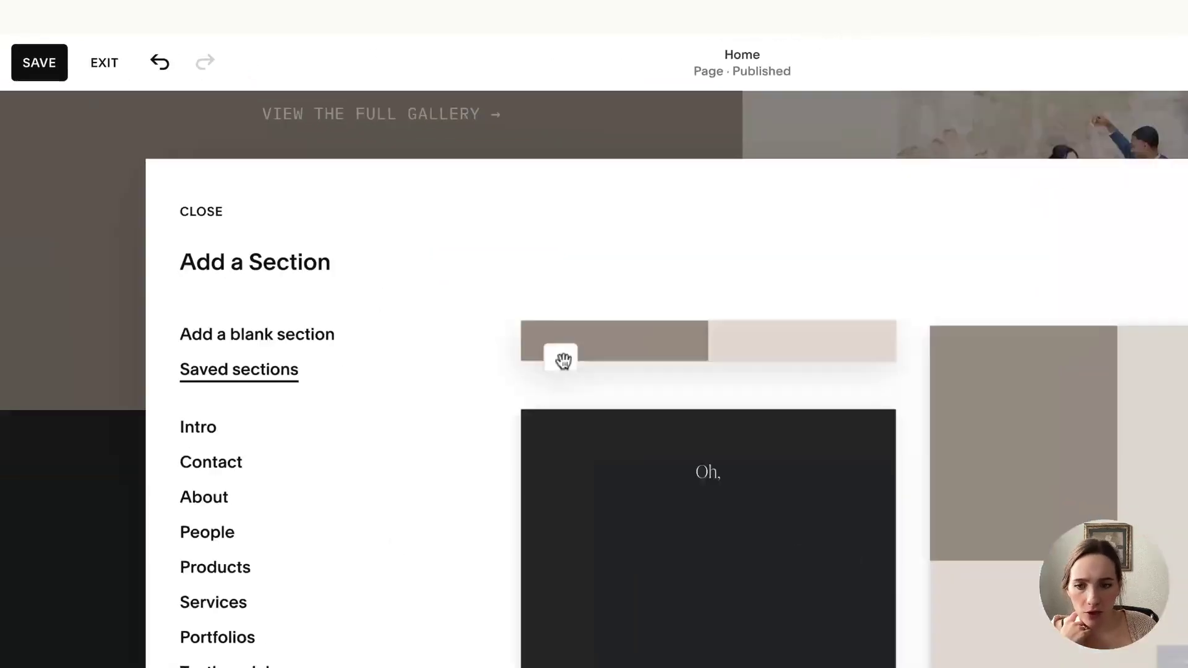
left_click(474, 295)
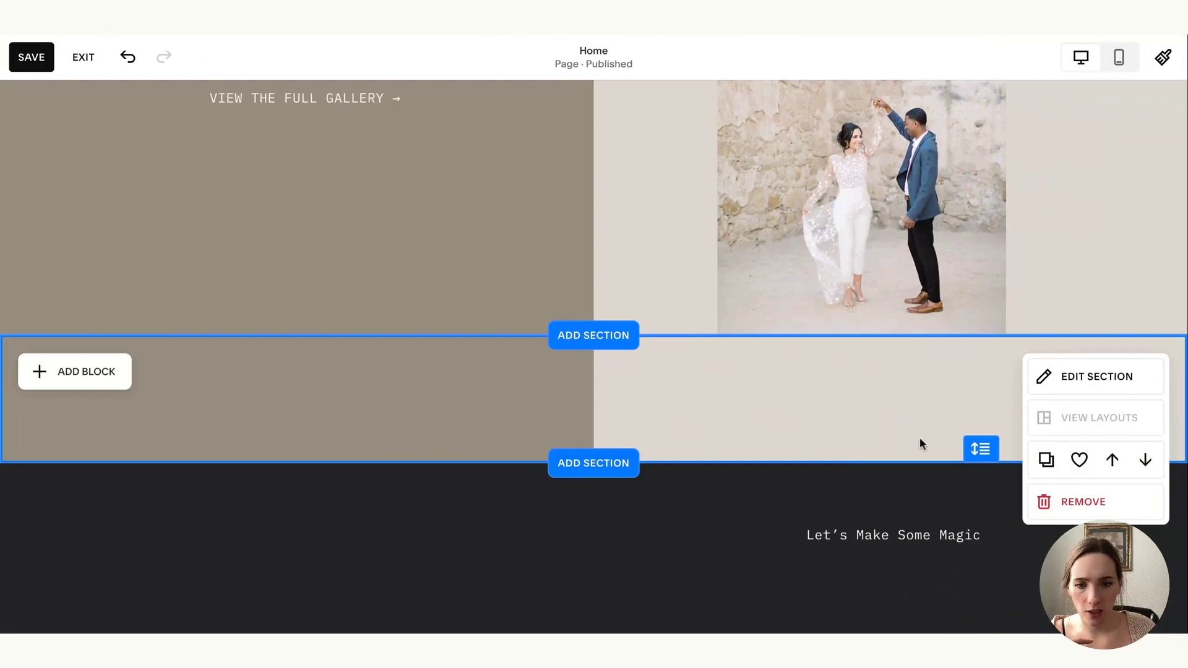
scroll(830, 384, "up", 4)
scroll(618, 363, "down", 8)
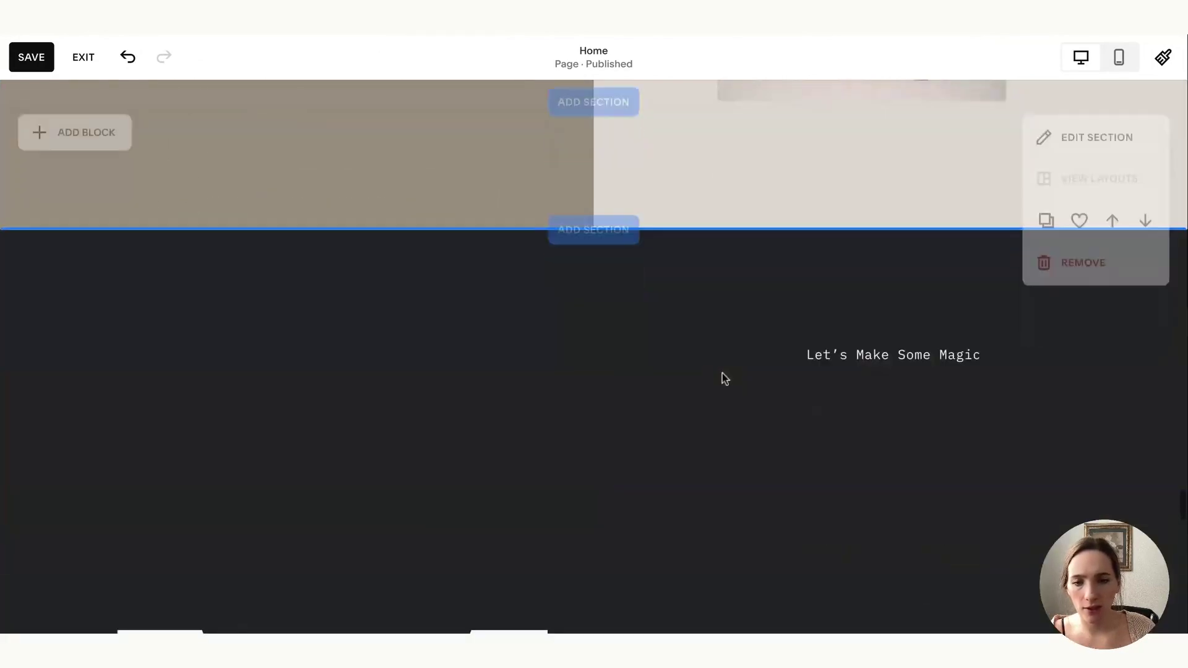
scroll(712, 319, "up", 6)
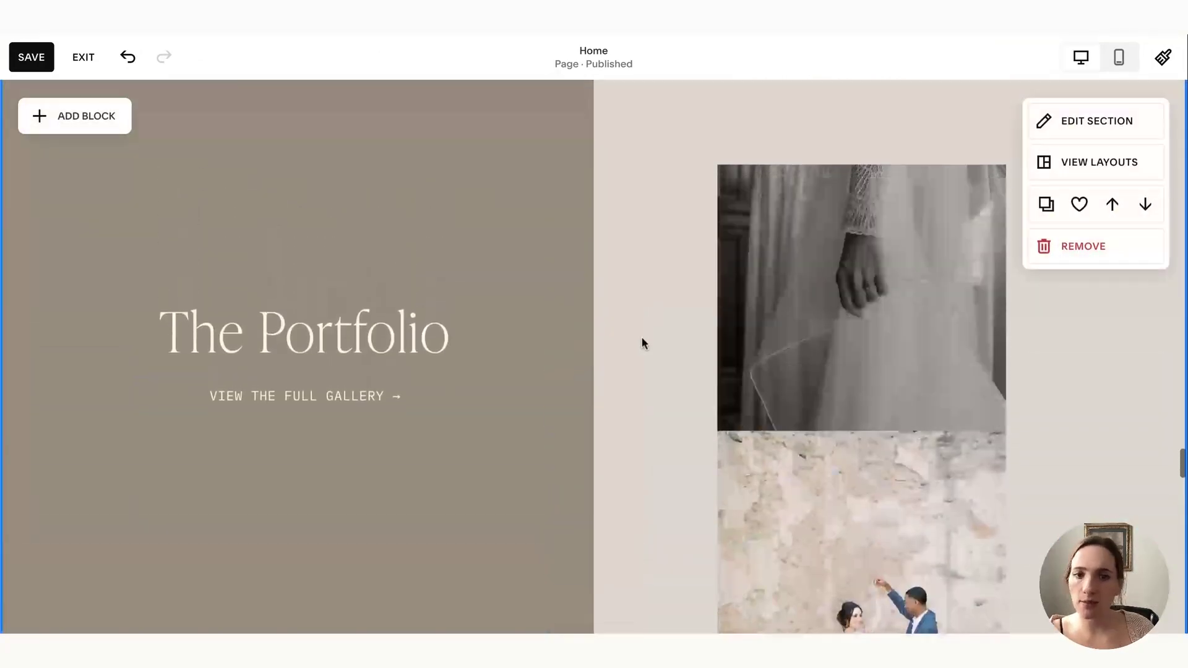
scroll(691, 239, "up", 4)
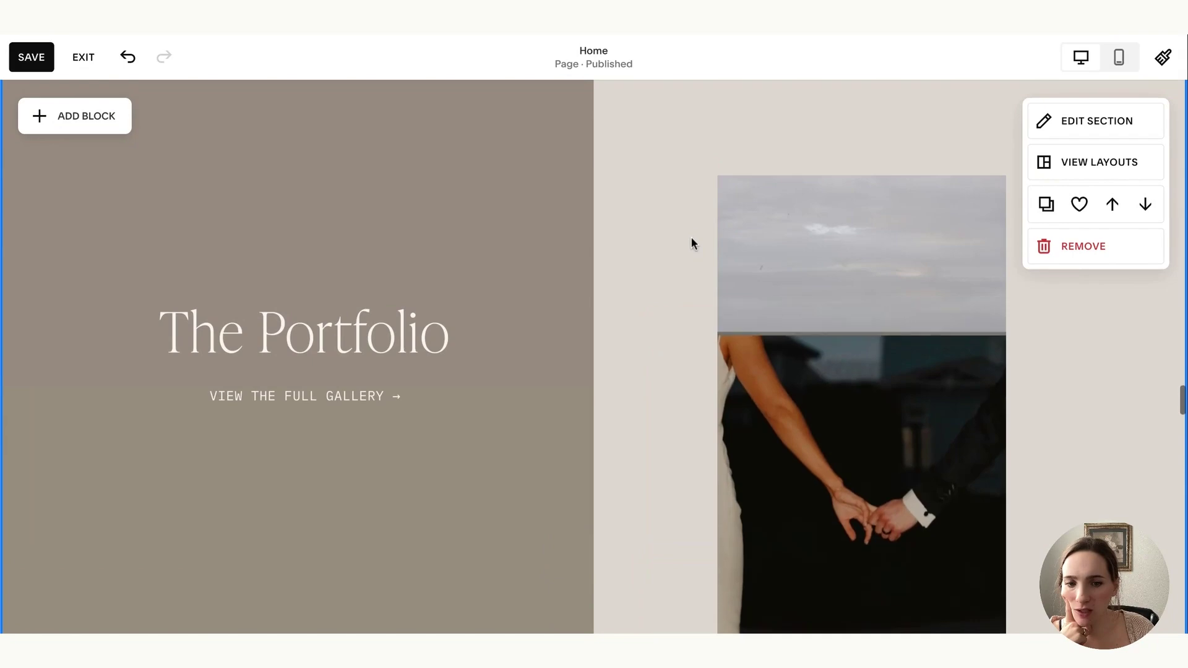
scroll(691, 237, "up", 5)
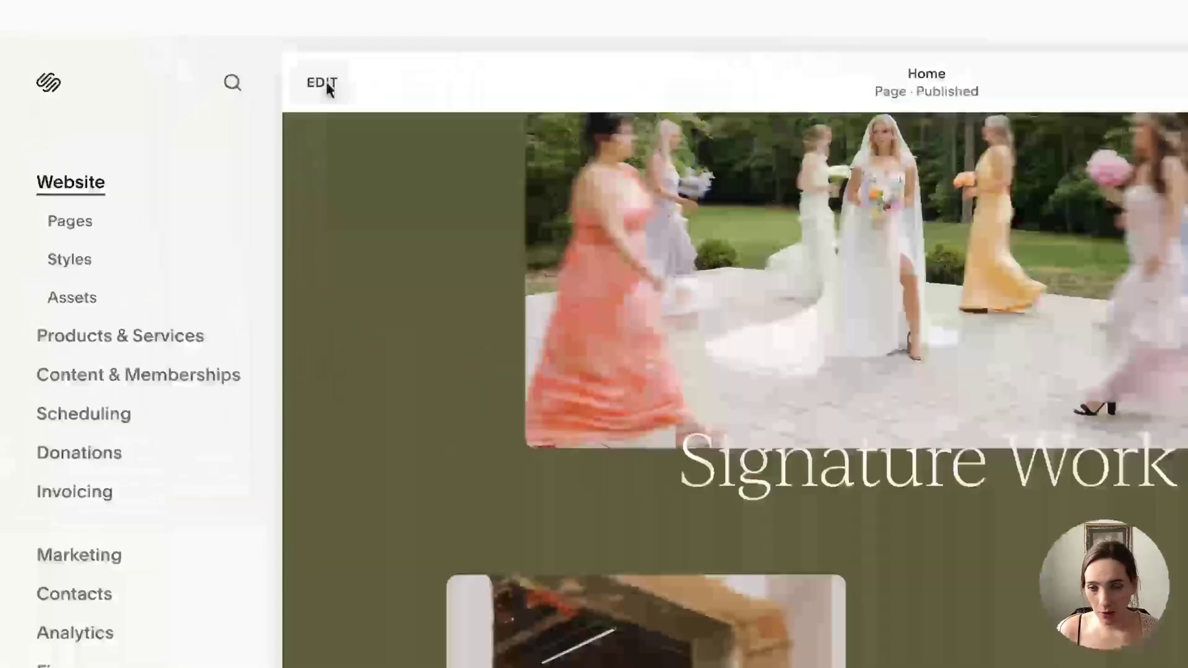
Step: Enter the Home page editor and scroll down to the Signature Work section
left_click(242, 68)
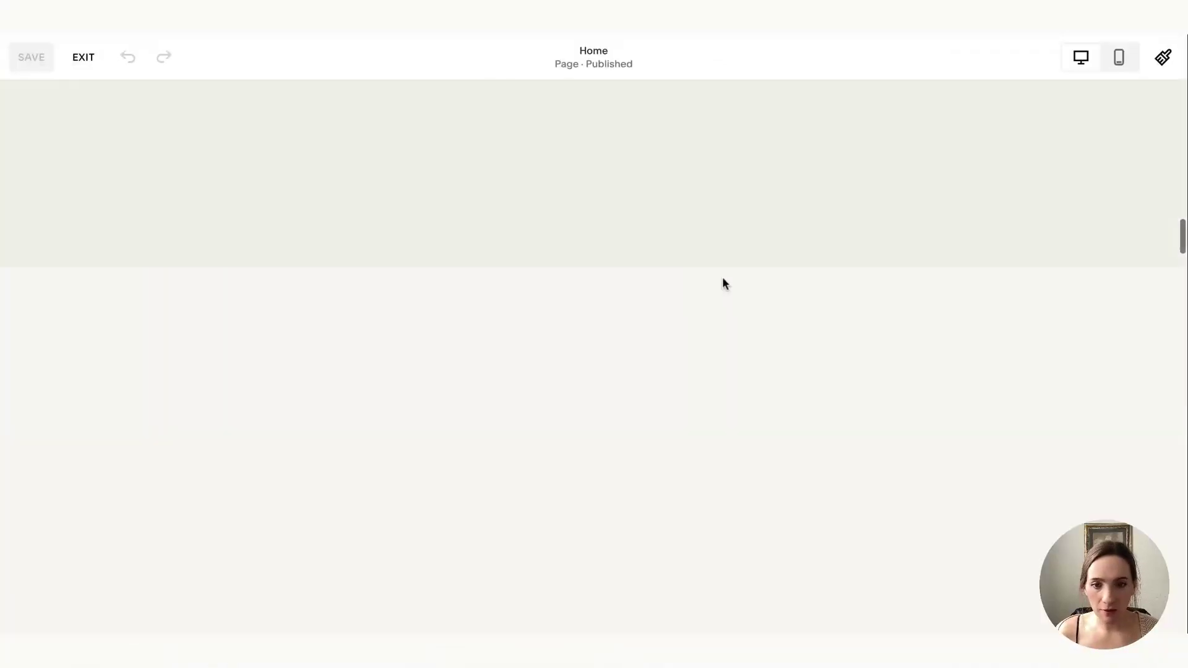
scroll(589, 345, "down", 1)
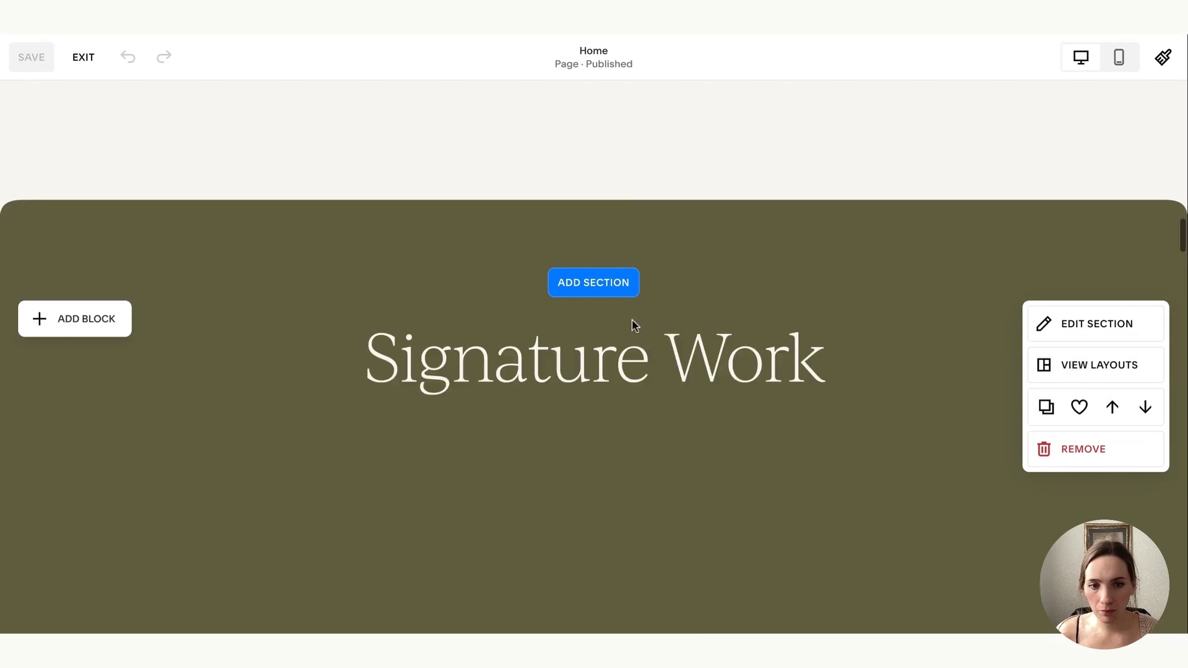
Step: Select the Signature Work heading and set its pin option to no pin
scroll(456, 329, "up", 1)
left_click(523, 436)
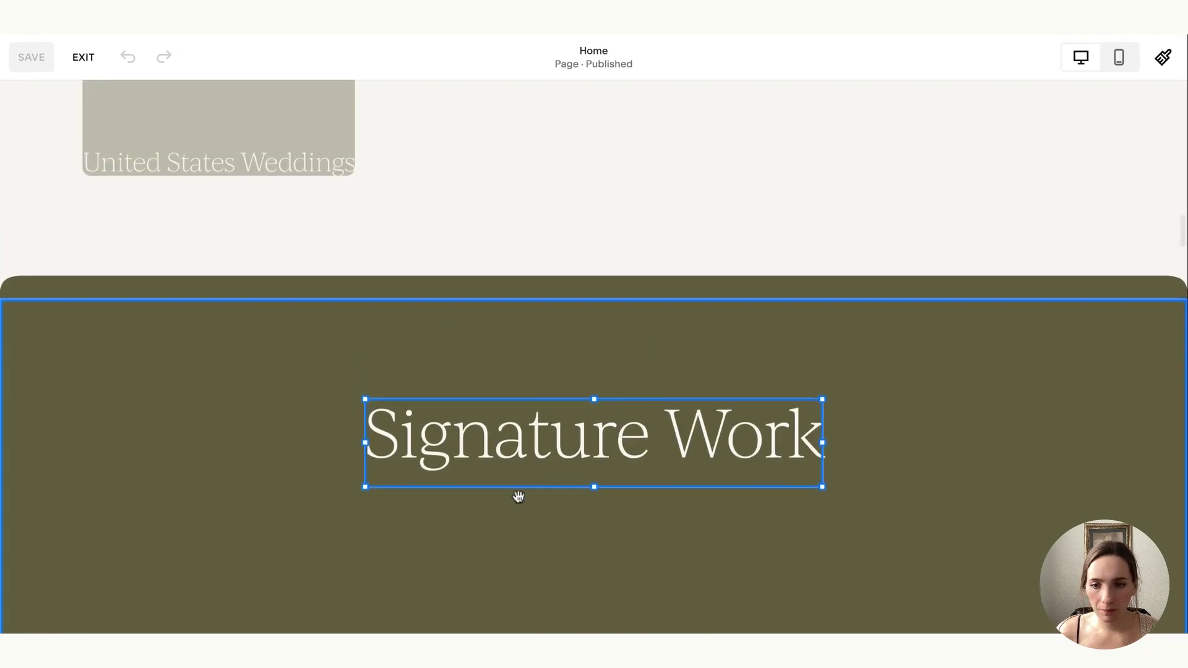
left_click(532, 433)
key("Escape")
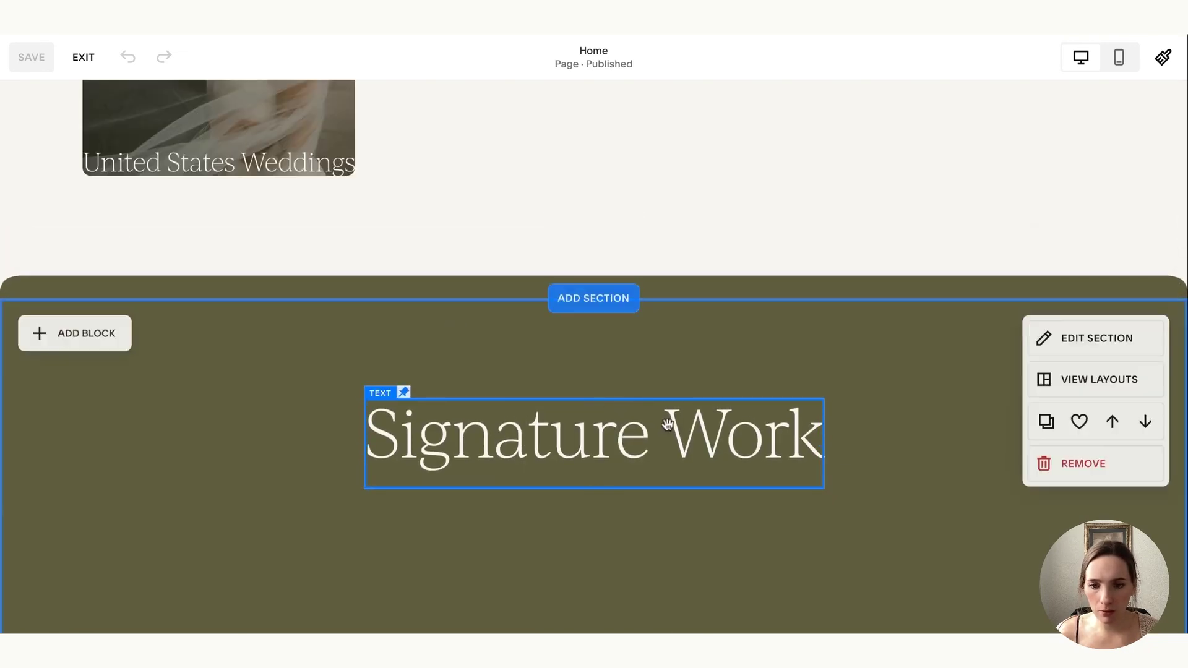
left_click(485, 365)
left_click(557, 413)
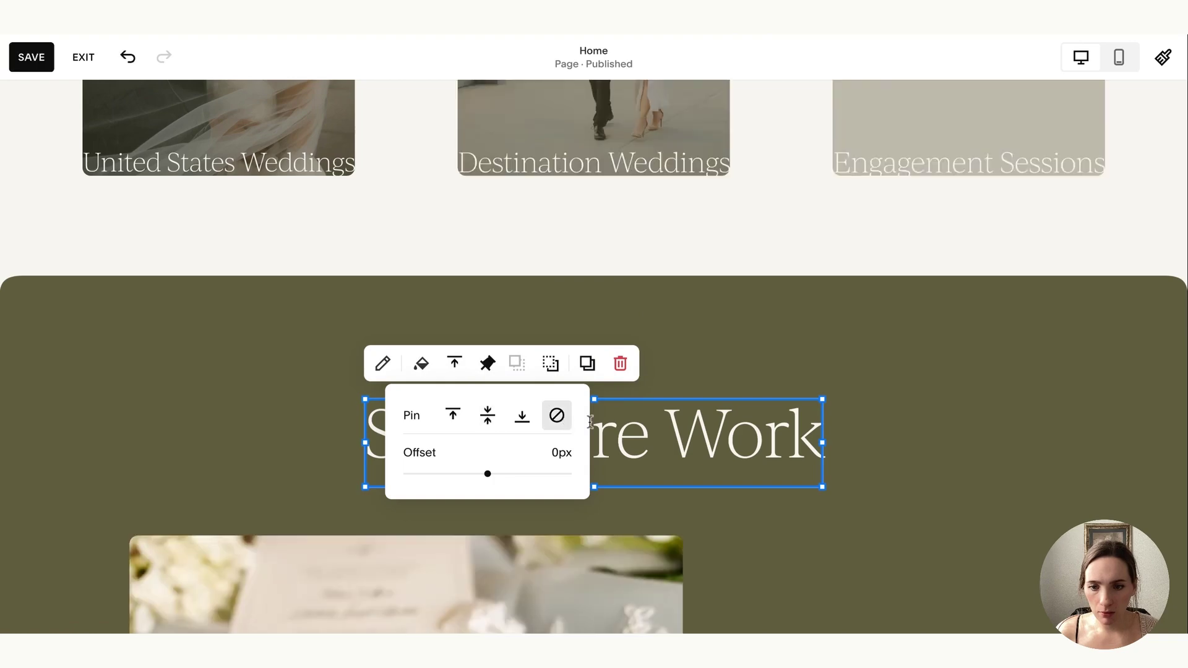
left_click(916, 450)
Step: Scroll through the Signature Work photos to check the unpinned heading, then reselect it
scroll(860, 474, "down", 2)
scroll(860, 474, "down", 7)
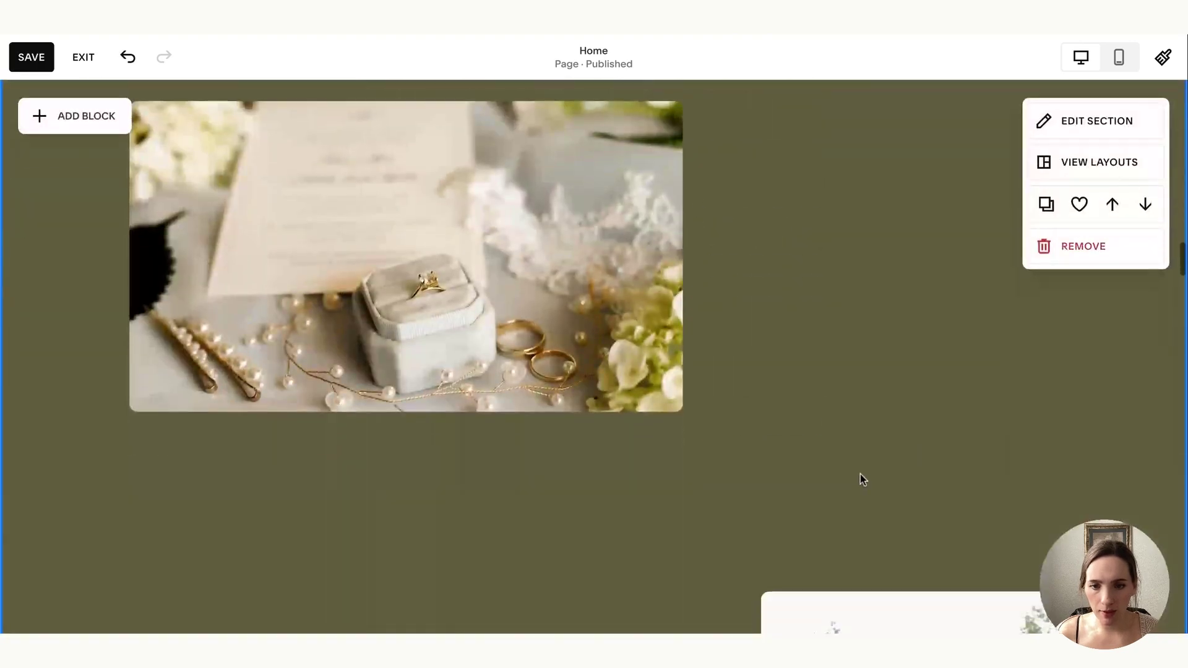
scroll(859, 473, "down", 10)
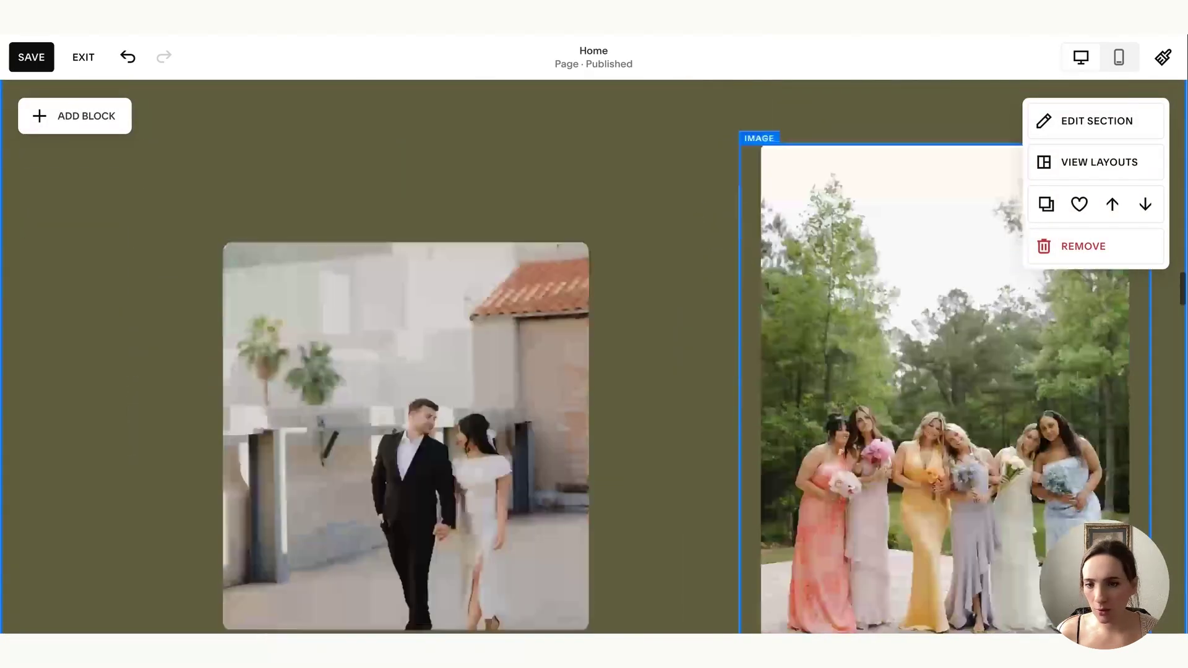
scroll(860, 472, "down", 10)
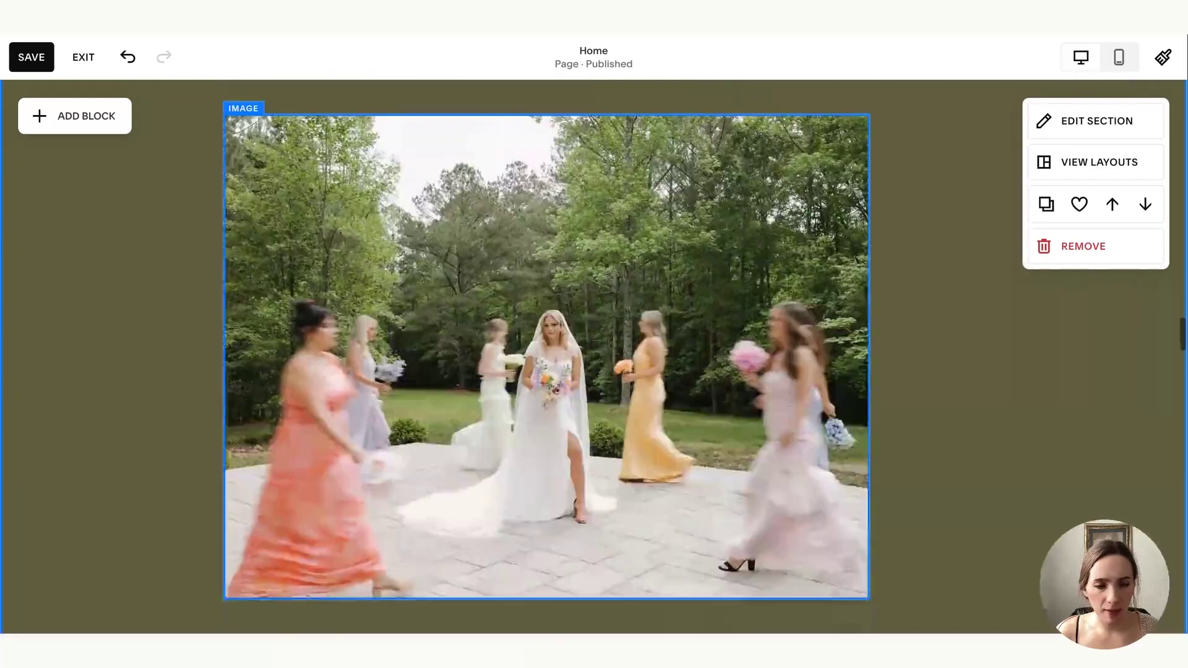
scroll(860, 472, "down", 6)
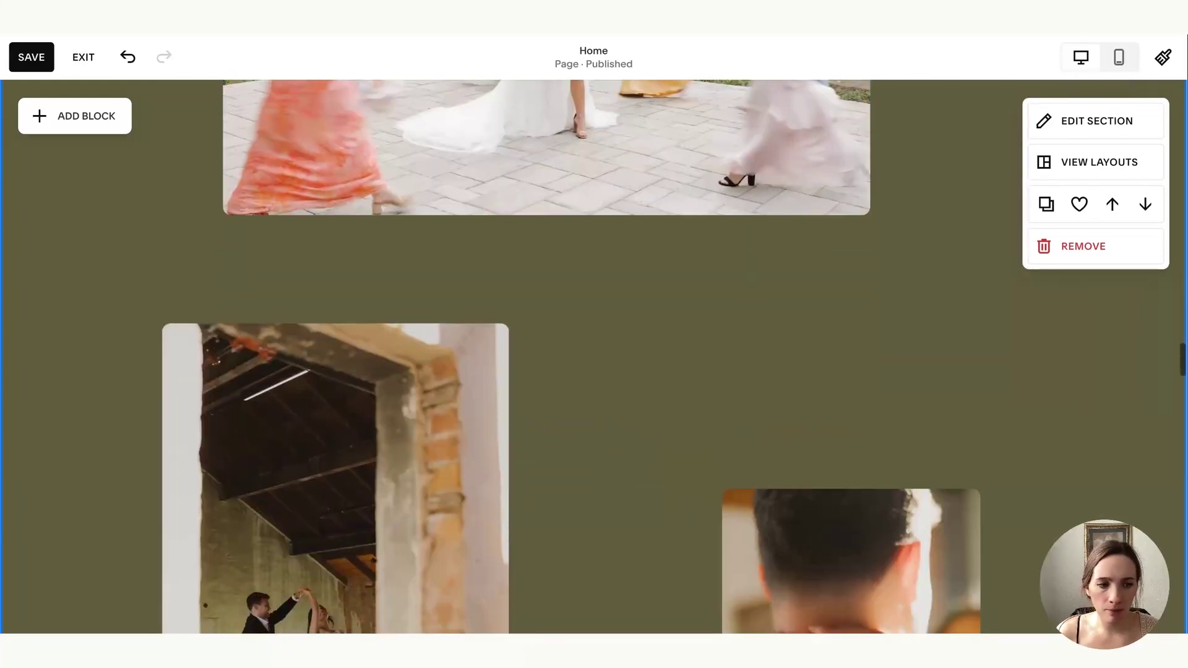
scroll(859, 472, "down", 6)
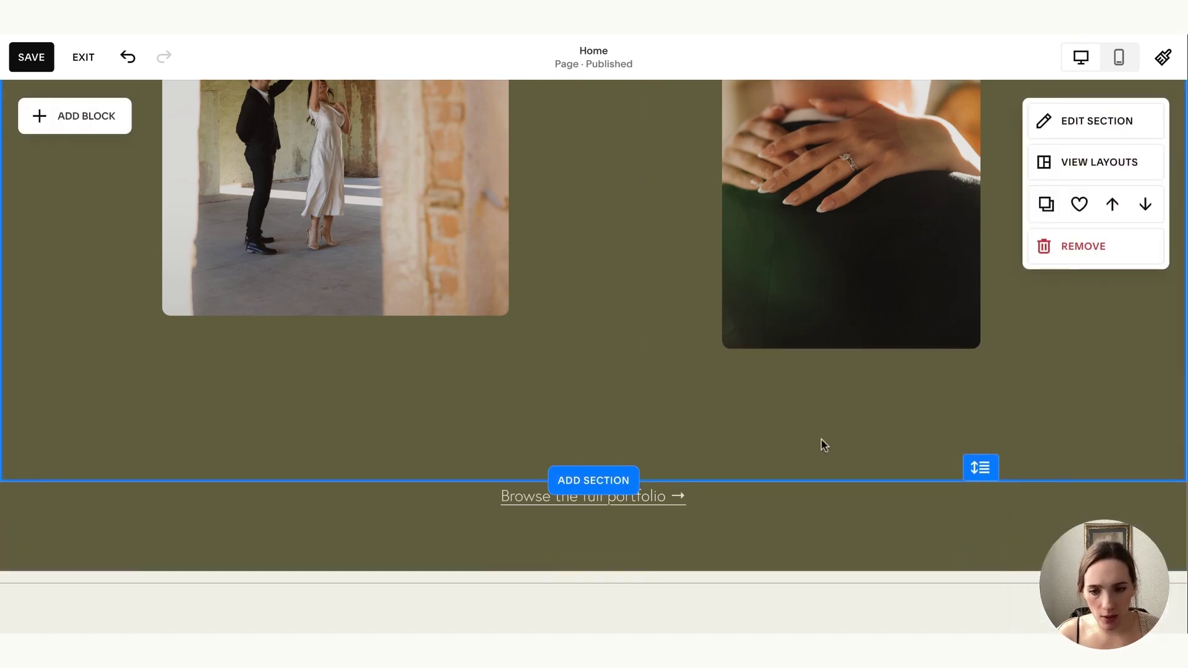
scroll(560, 263, "up", 10)
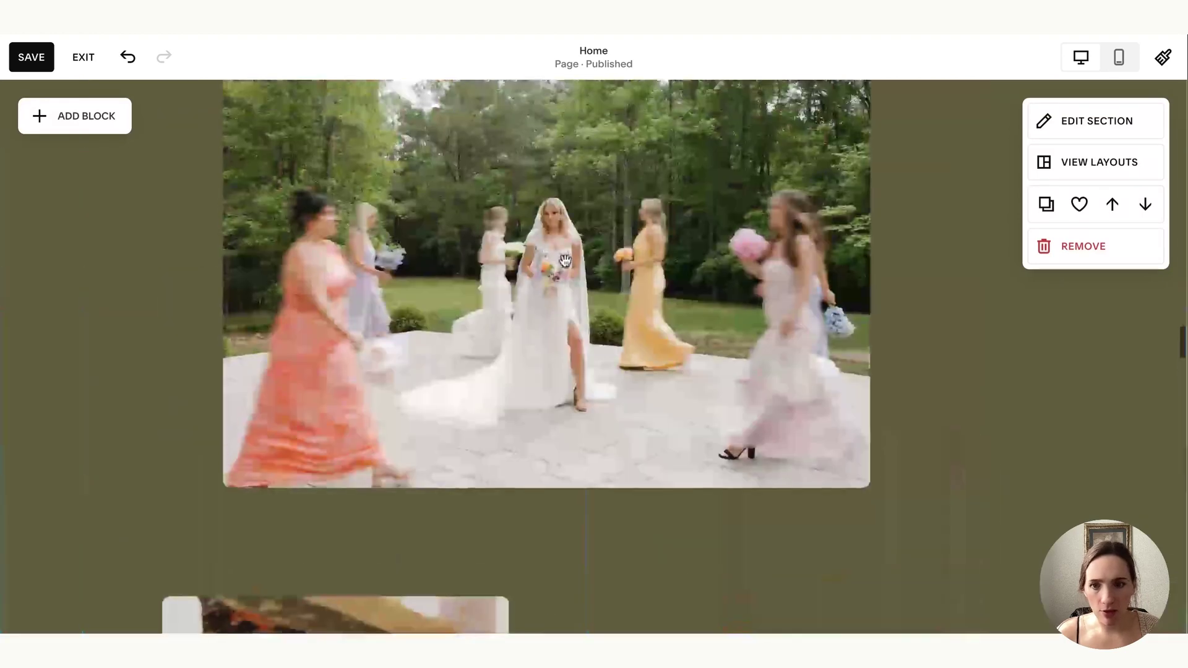
scroll(564, 260, "up", 5)
scroll(568, 262, "up", 5)
scroll(570, 261, "up", 2)
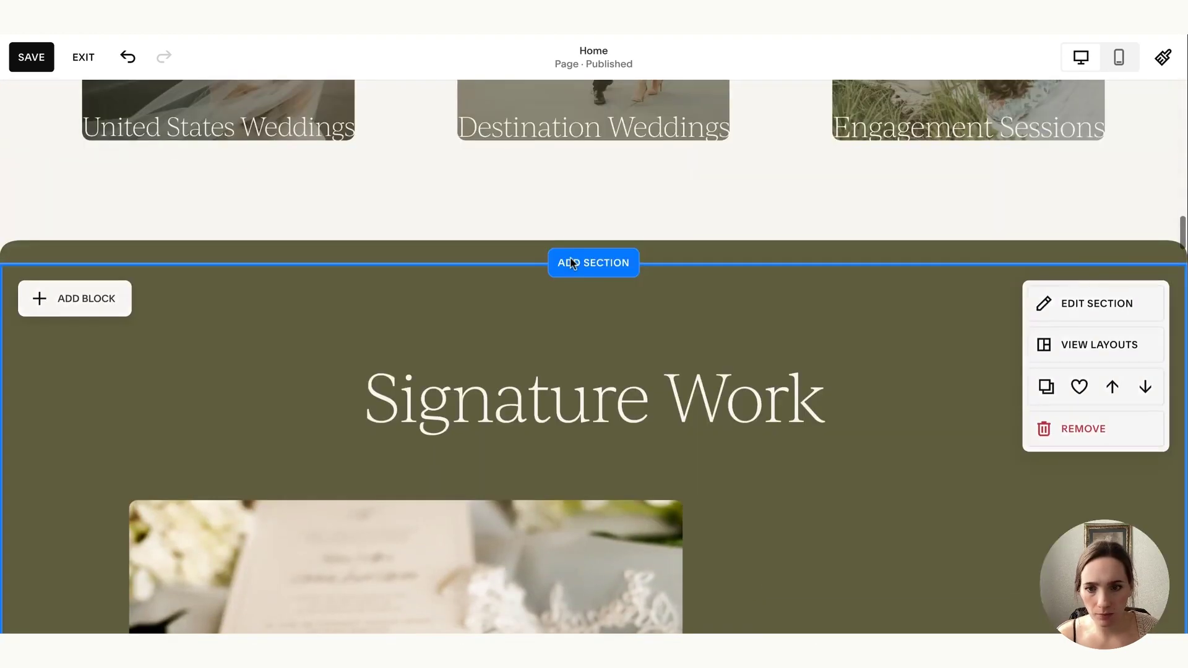
left_click(502, 407)
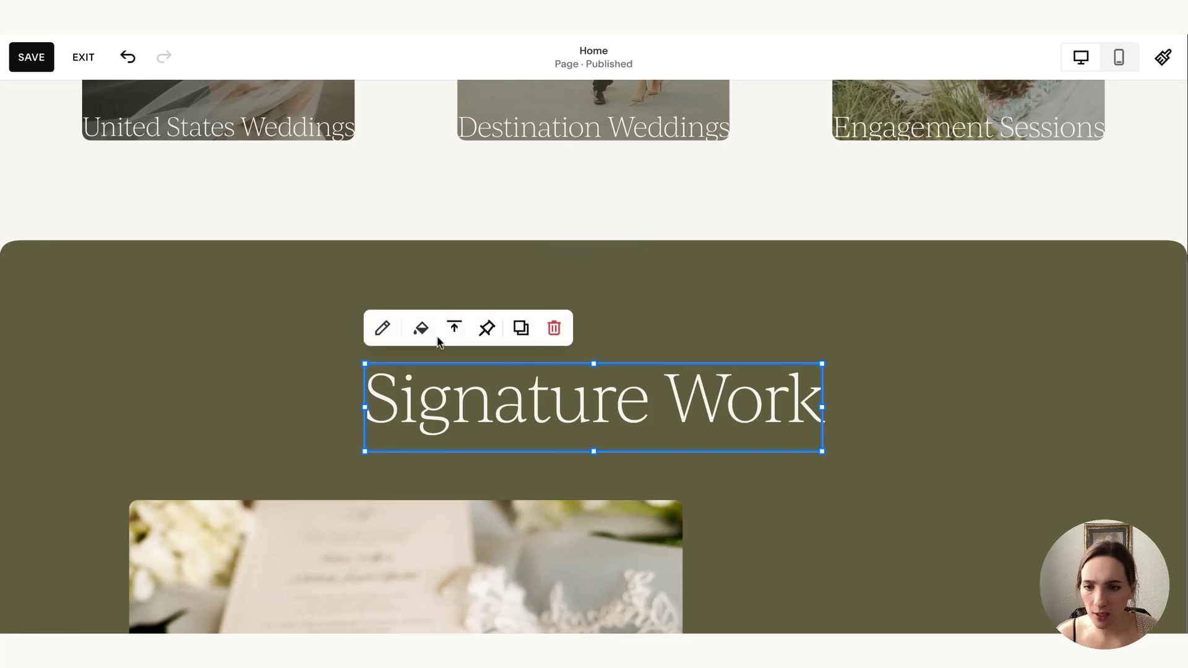
Step: Pin the Signature Work heading to the vertical centre of the screen
left_click(487, 328)
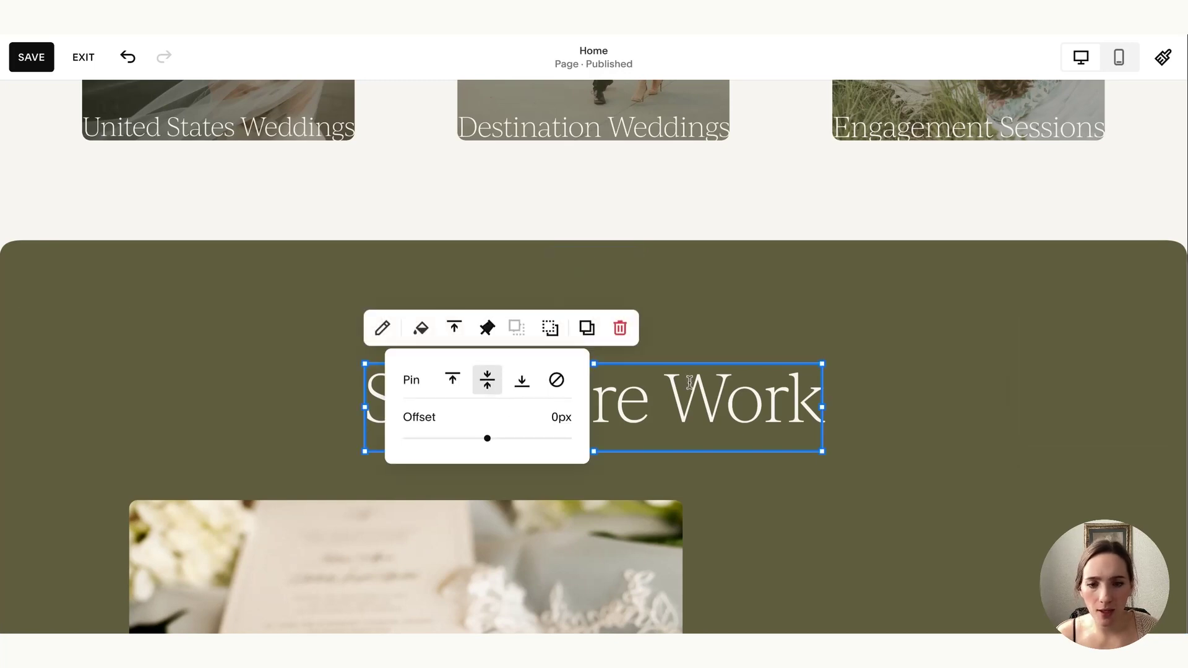
left_click(945, 413)
scroll(956, 414, "down", 3)
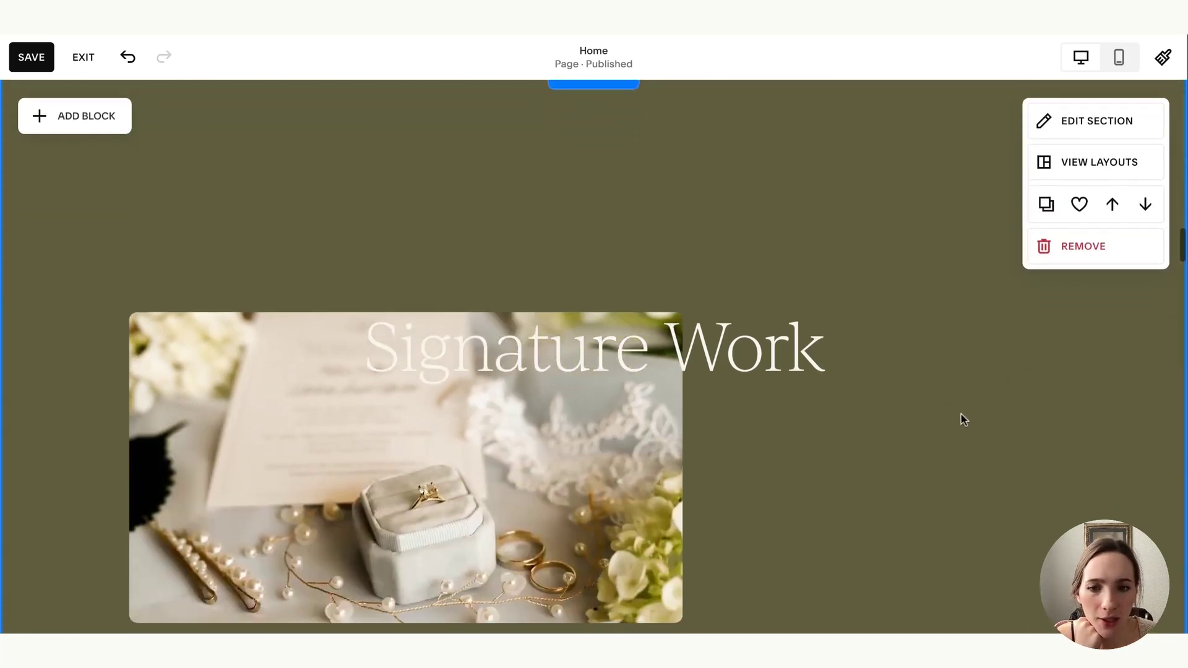
scroll(962, 414, "down", 10)
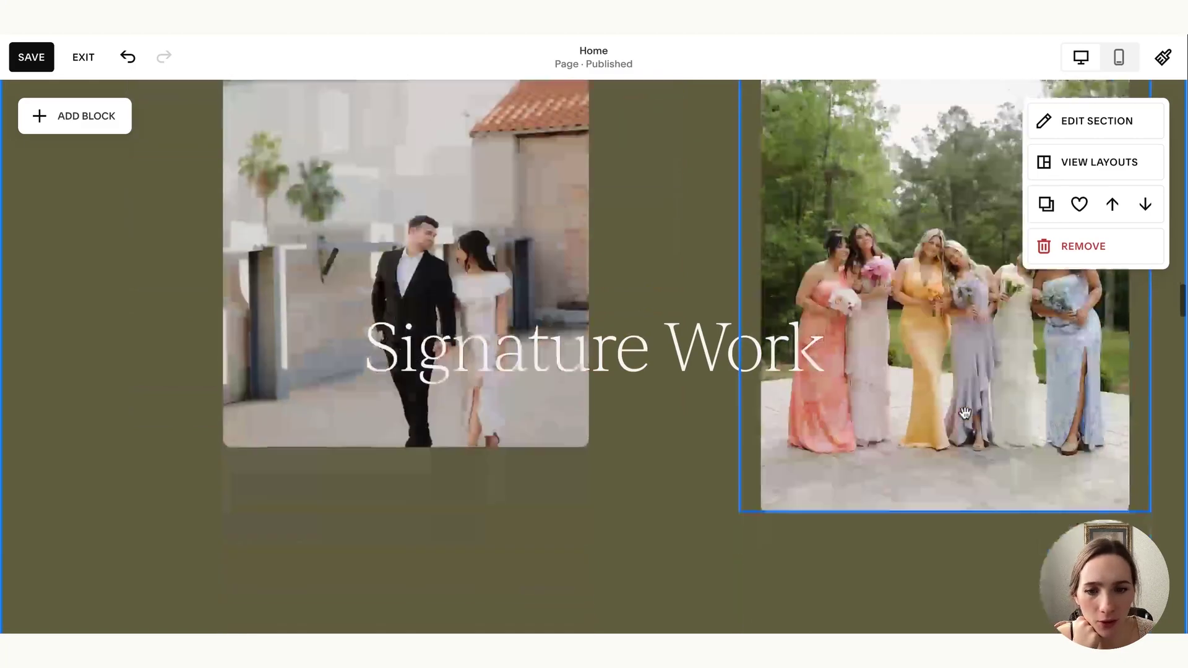
scroll(965, 413, "down", 8)
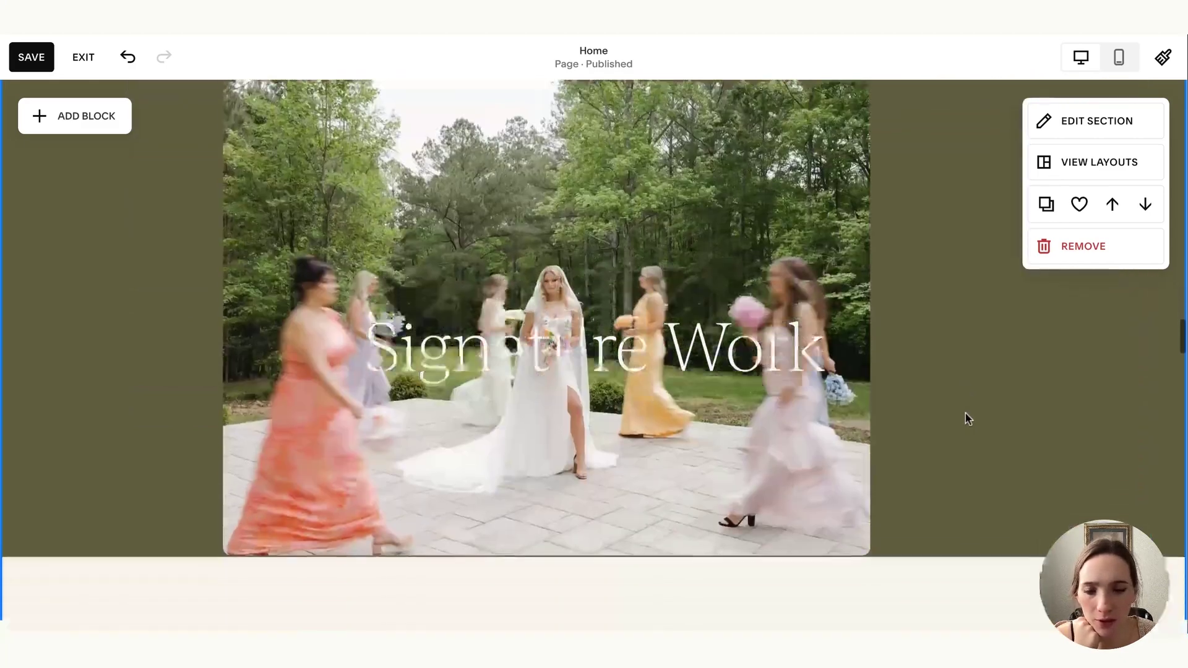
Step: Scroll up and down to preview the wedding photos passing behind the centred heading
scroll(965, 413, "down", 10)
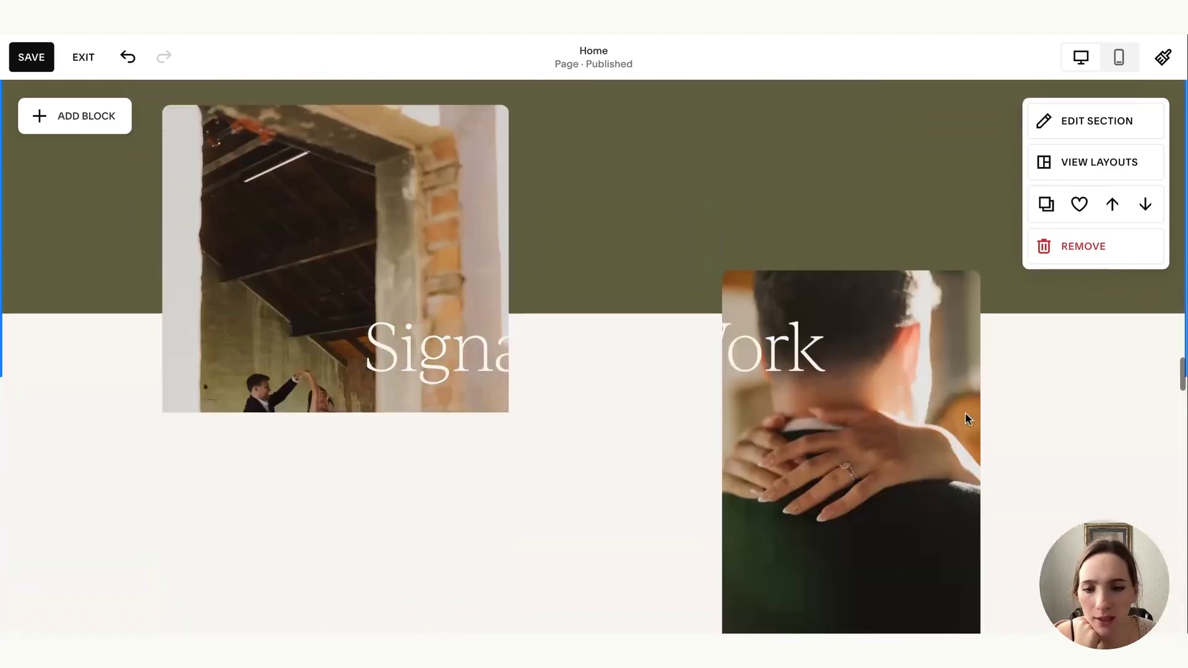
scroll(966, 413, "down", 10)
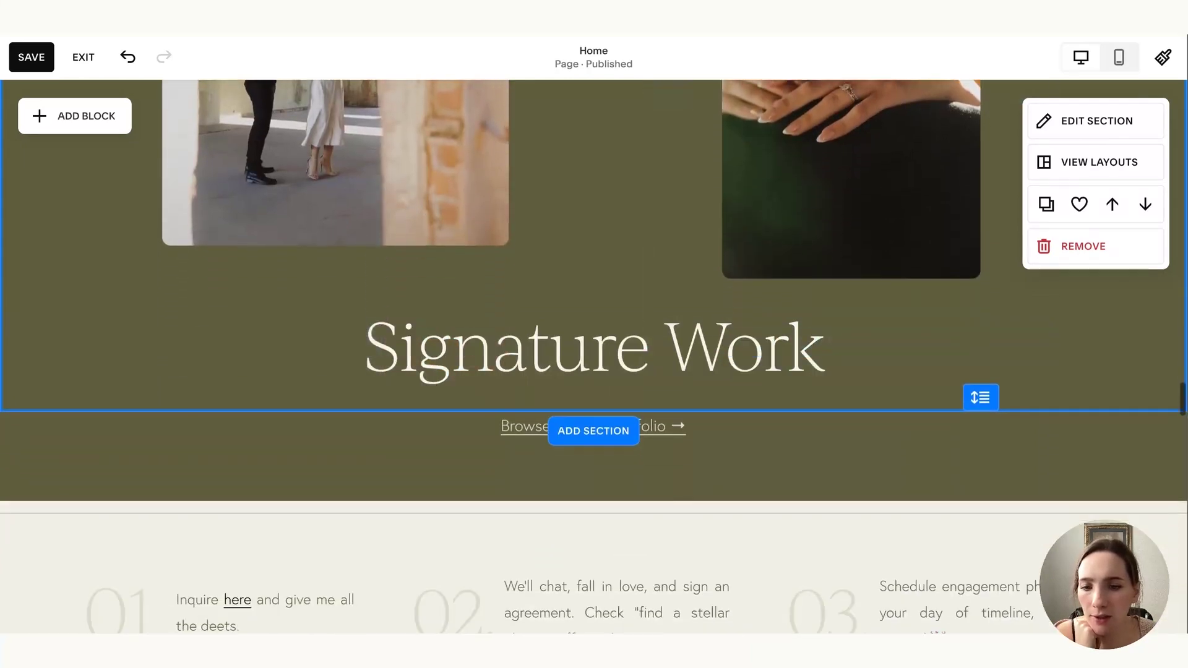
scroll(752, 328, "down", 2)
scroll(752, 328, "up", 8)
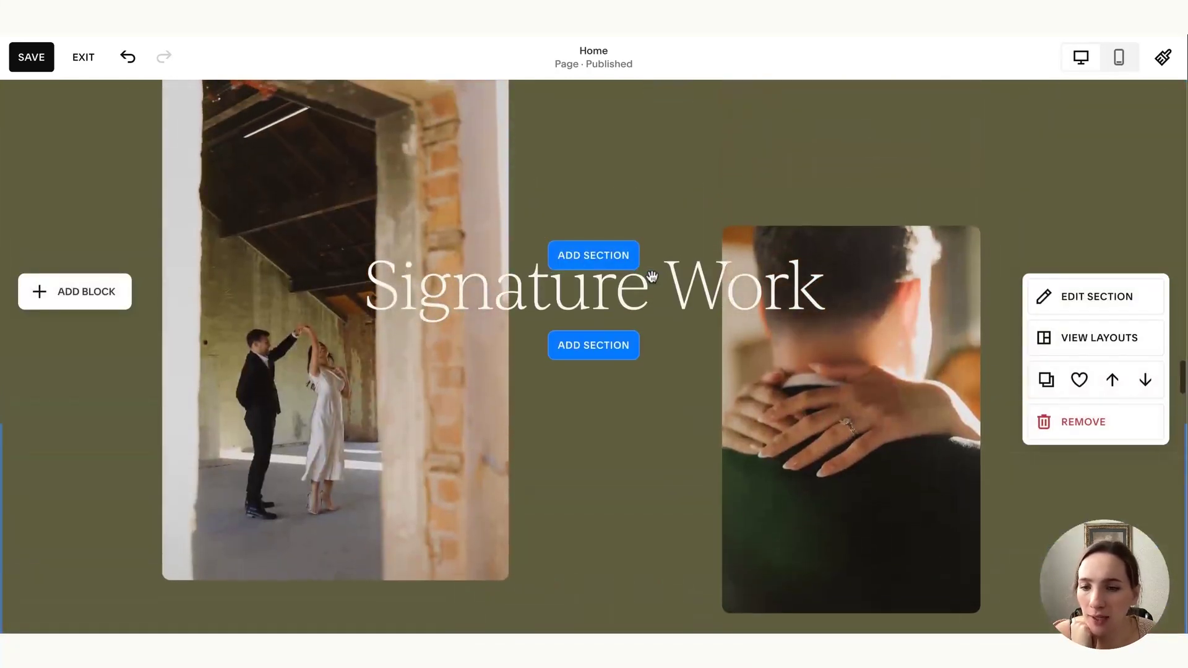
scroll(651, 276, "down", 7)
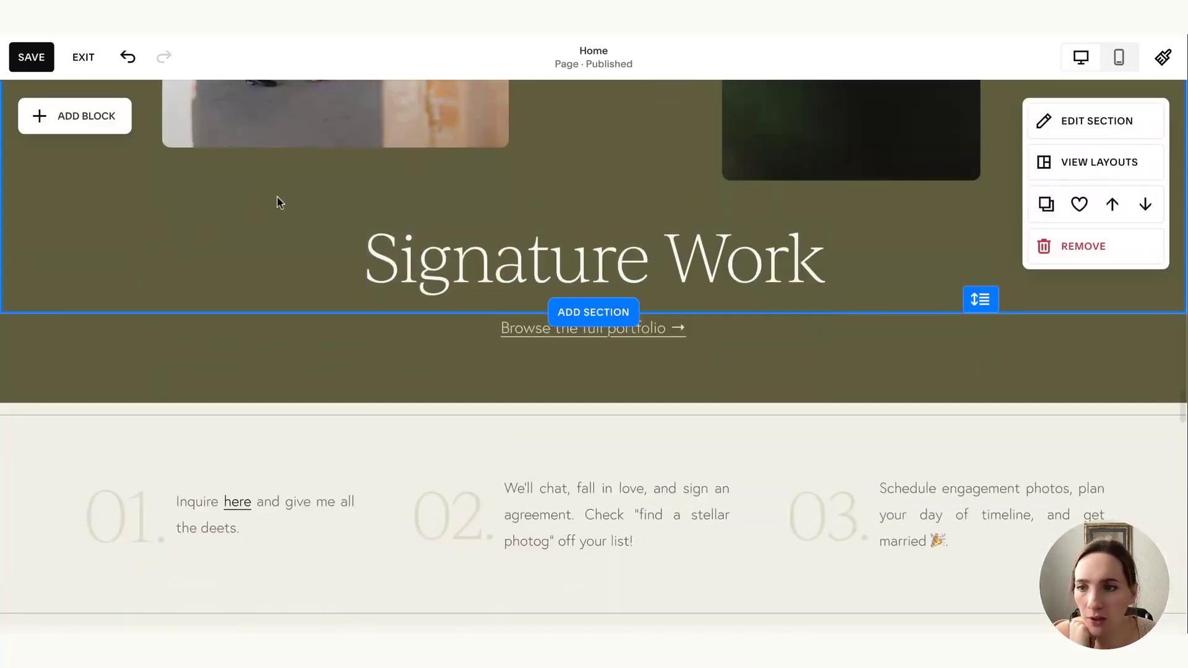
scroll(959, 250, "up", 8)
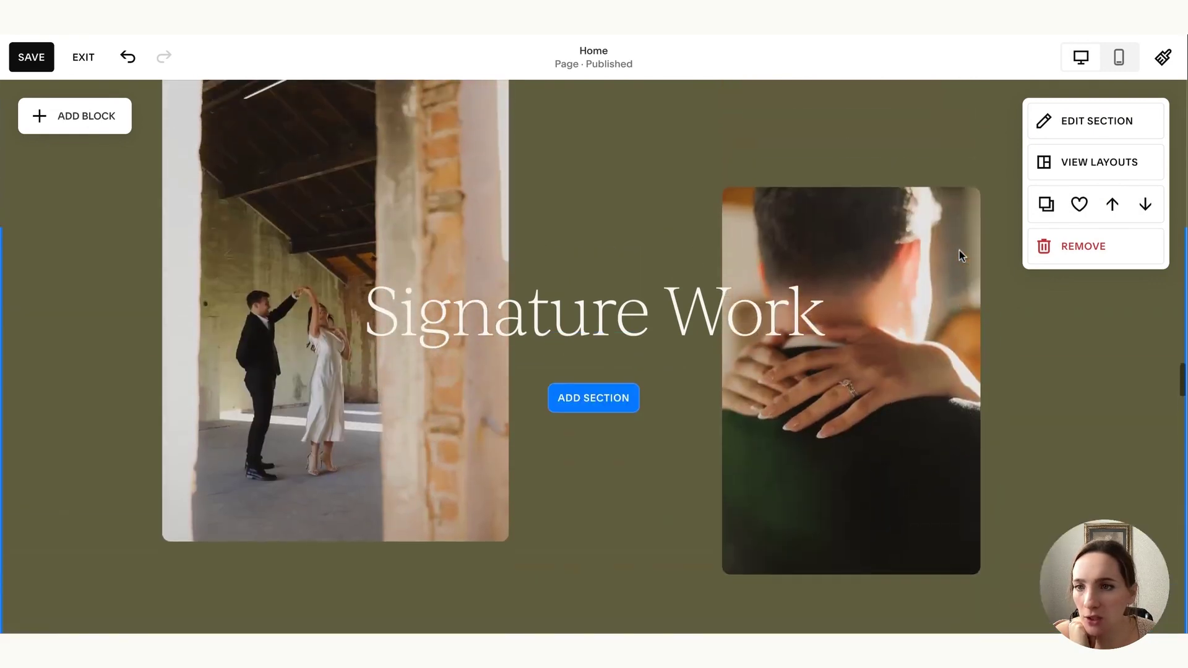